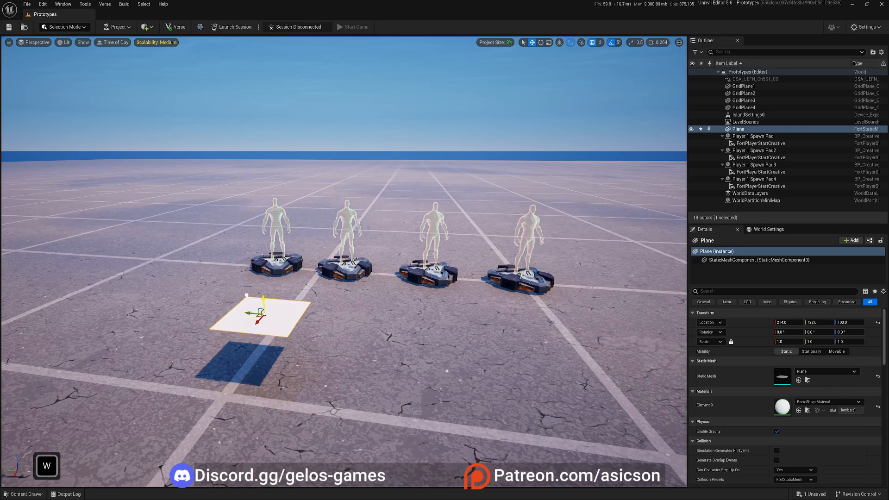
Step: Examine the white plane in front of the spawn pads from several angles and distances
key("w")
right_click_drag(260, 301, 163, 321)
key("d")
scroll(260, 301, "down", 5)
key("a")
right_click_drag(214, 304, 262, 318)
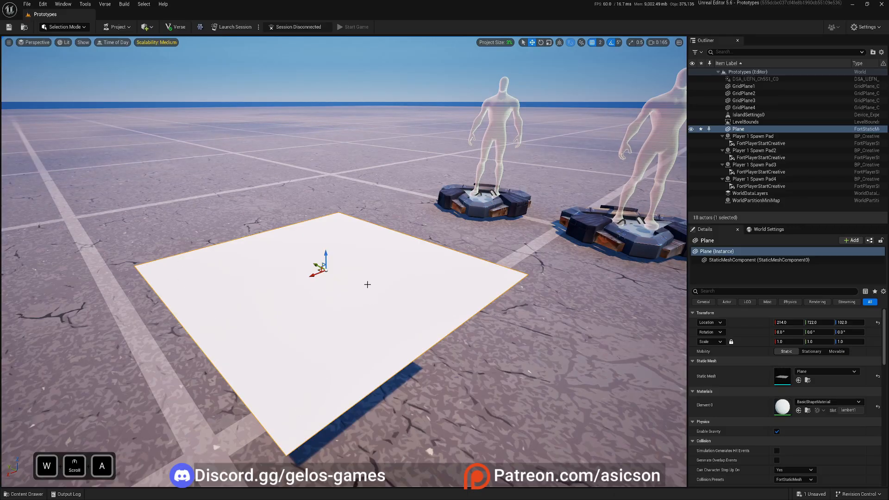
key("a")
mouse_move(429, 252)
right_mouse_down()
mouse_move(502, 260)
mouse_move(423, 252)
right_mouse_up()
key("s")
key("s")
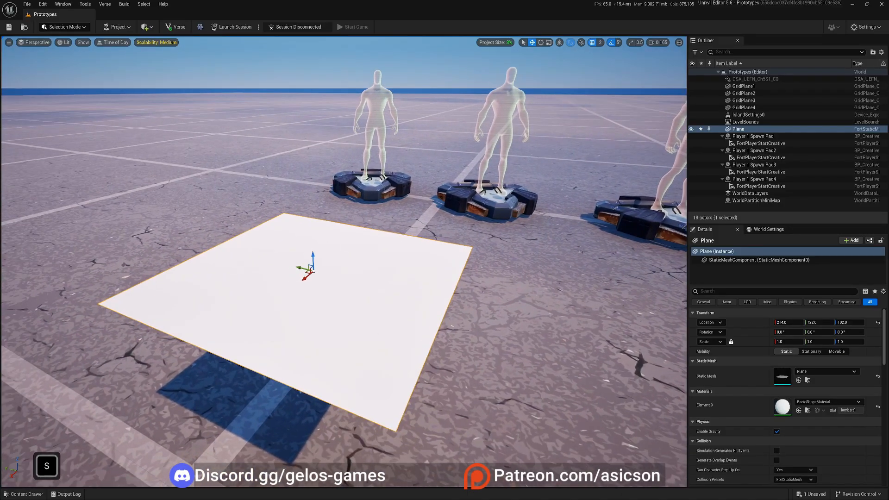
key("d")
right_click_drag(378, 307, 465, 282)
Step: Delete the white plane from the level
key("w")
key("Delete")
key("s")
scroll(384, 302, "up", 2)
key("d")
Step: Switch to Modeling mode and place a new 100 by 100 rectangle on the ground in front of the spawn pads
left_click(74, 27)
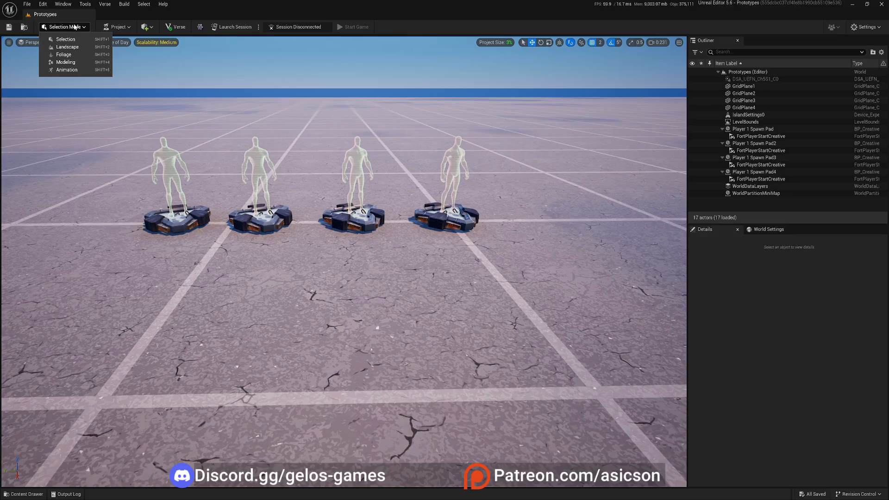
left_click(65, 62)
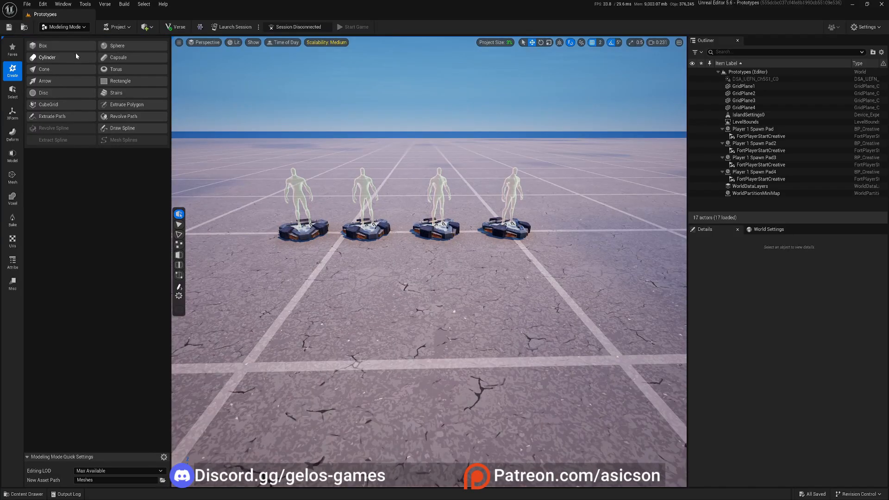
left_click(132, 81)
left_click(397, 311)
key("d")
key("w")
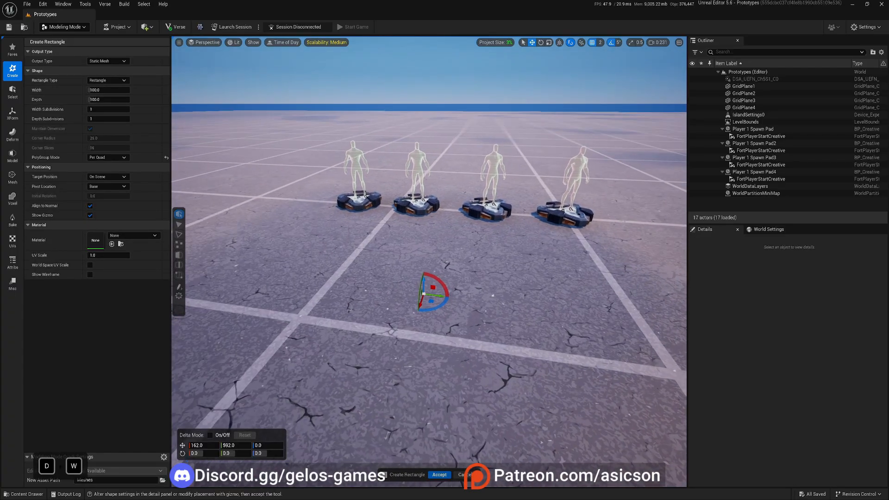
key("a")
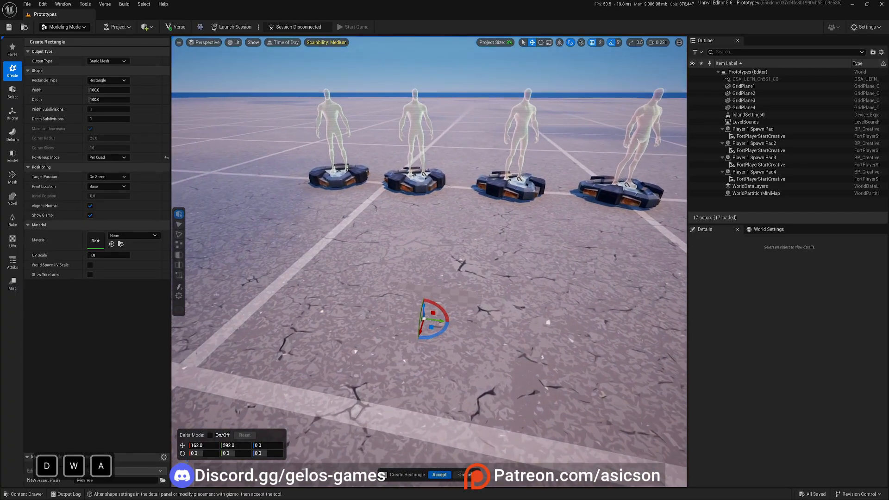
key("d")
Step: Raise the new rectangle above the ground to a height of 112
left_click(402, 296)
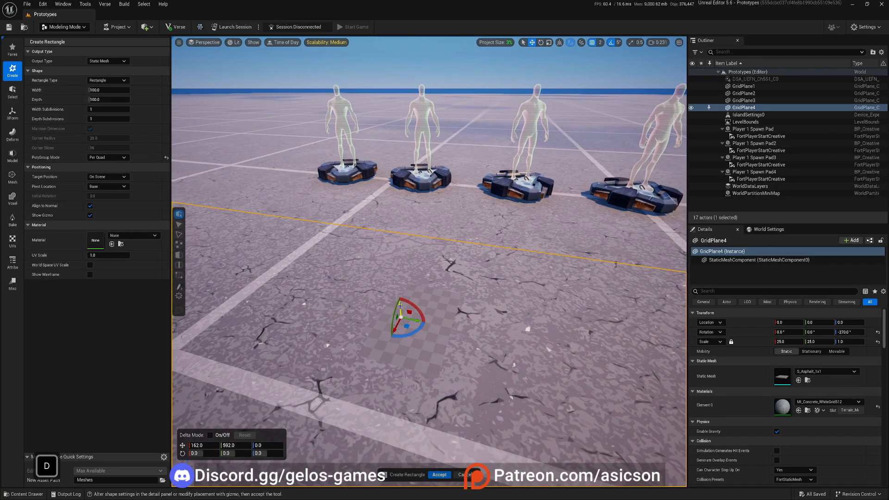
left_click_drag(402, 304, 395, 182)
right_click_drag(395, 183, 395, 222)
key("e")
key("a")
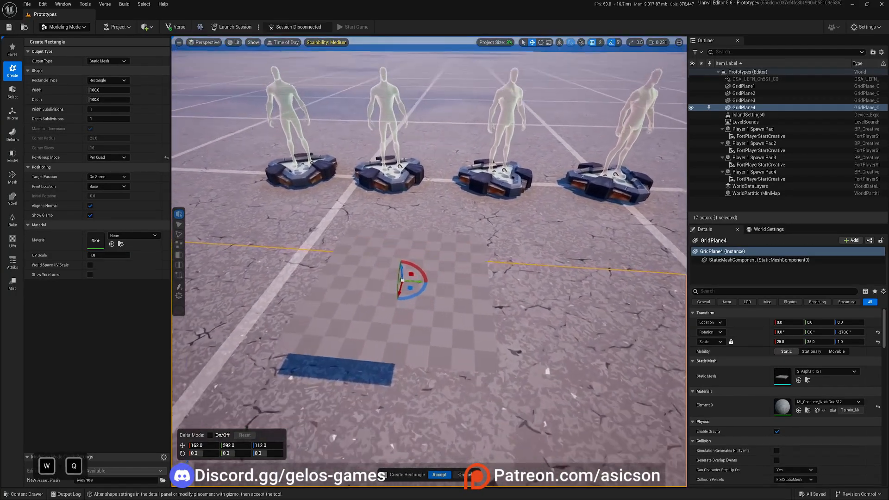
key("s")
key("d")
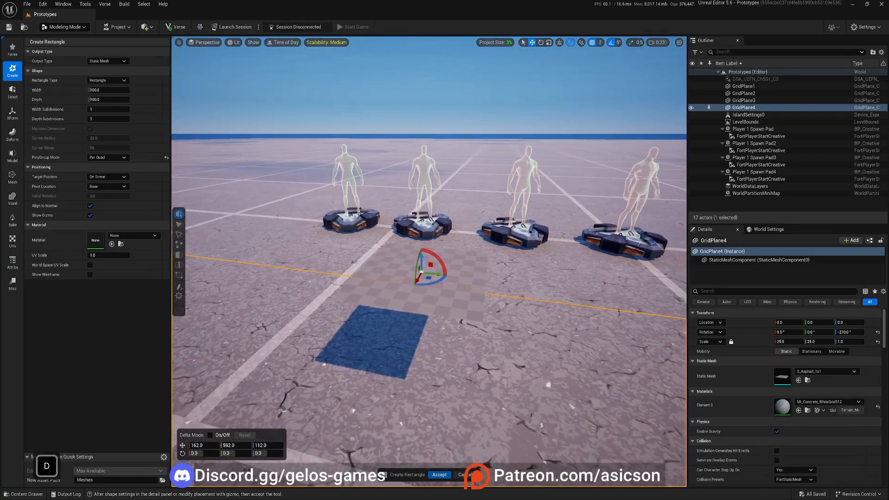
Step: Rotate the rectangle upright so that its rotation is 180, -90, 180
key("w")
key("a")
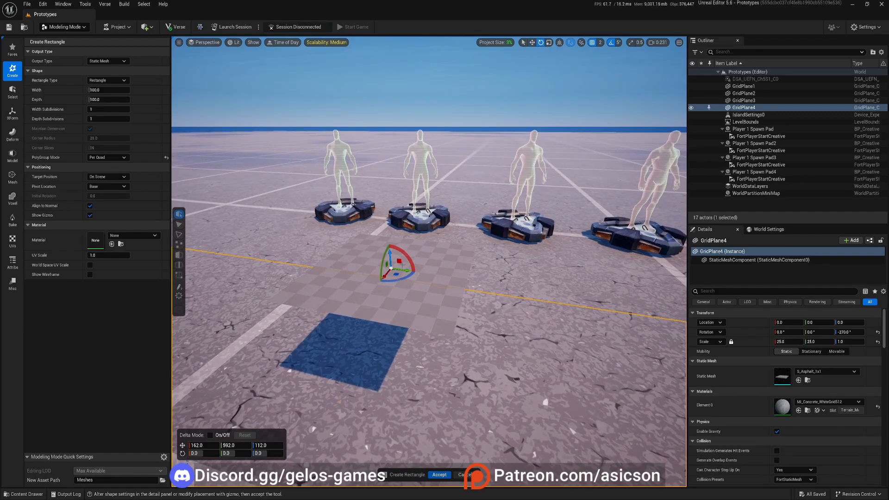
key("e")
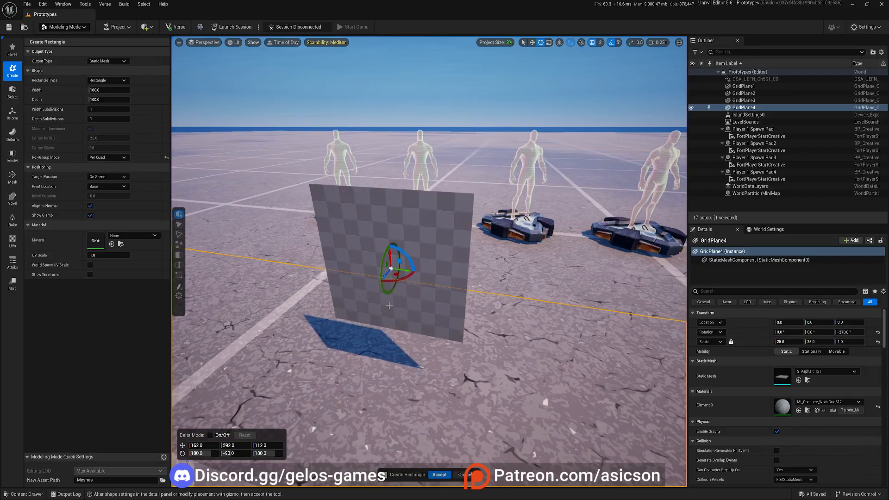
key("a")
key("w")
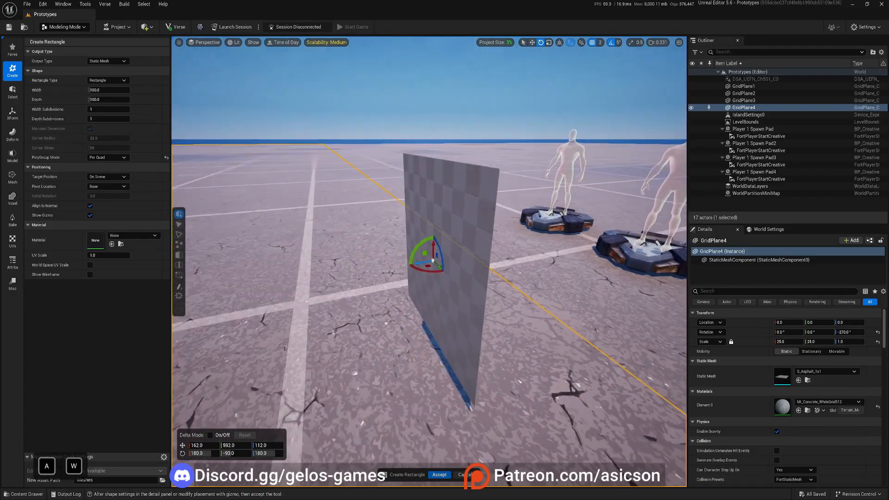
mouse_move(475, 334)
right_mouse_down()
mouse_move(606, 301)
mouse_move(474, 334)
right_mouse_up()
key("a")
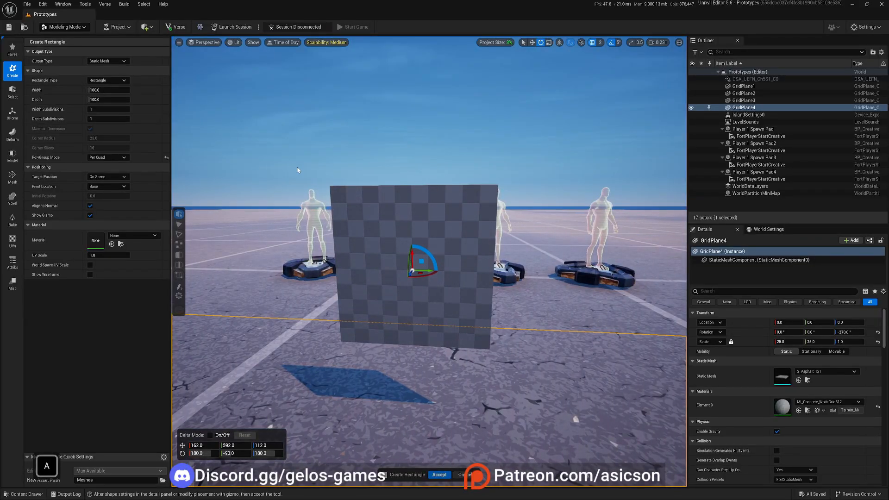
Step: Set the upright rectangle's depth to 200 and its width to 100
key("a")
right_click_drag(429, 278, 516, 229)
key("e")
key("q")
key("s")
key("a")
key("w")
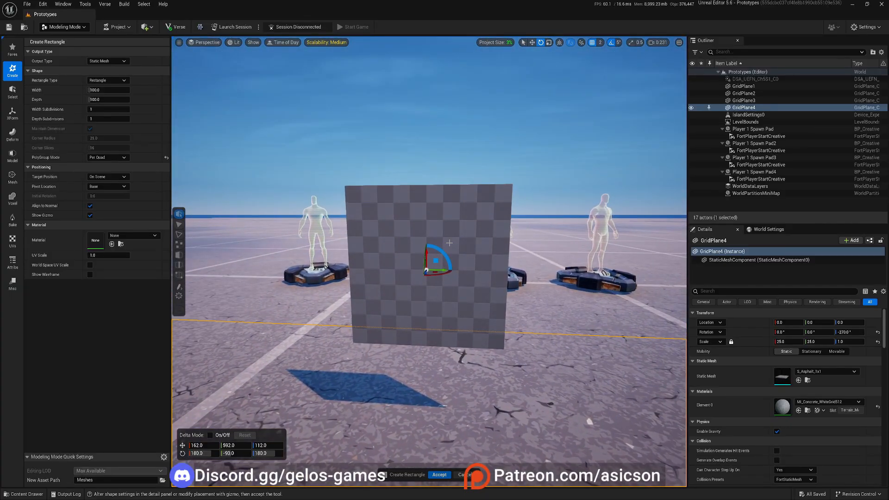
mouse_move(100, 90)
left_mouse_down()
mouse_move(138, 90)
mouse_move(96, 99)
mouse_move(122, 100)
mouse_move(106, 99)
left_mouse_up()
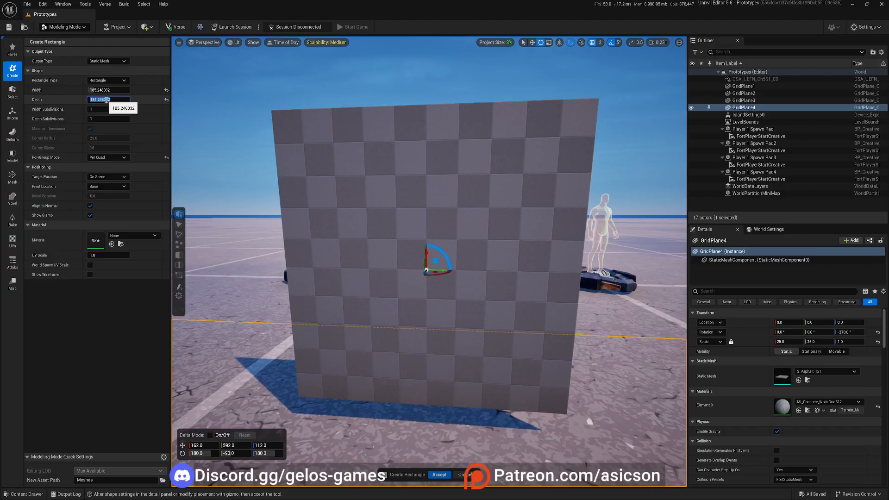
type("200")
key("Return")
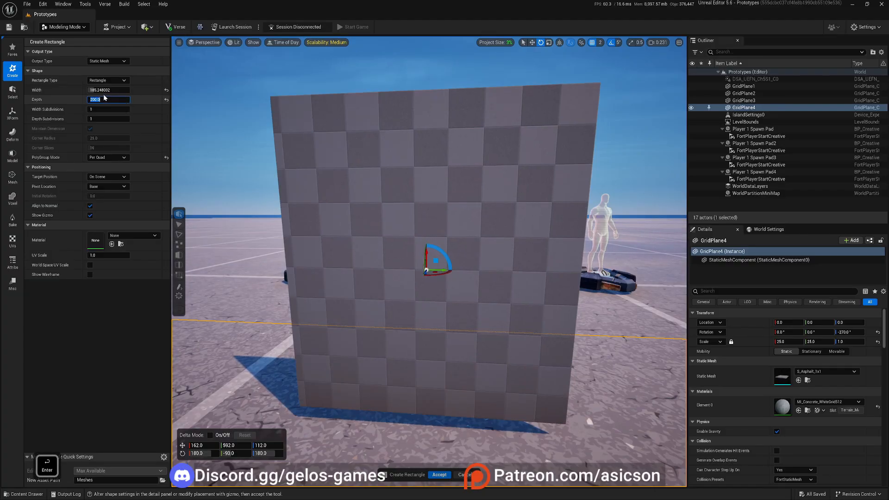
left_click(104, 89)
type("100")
key("Return")
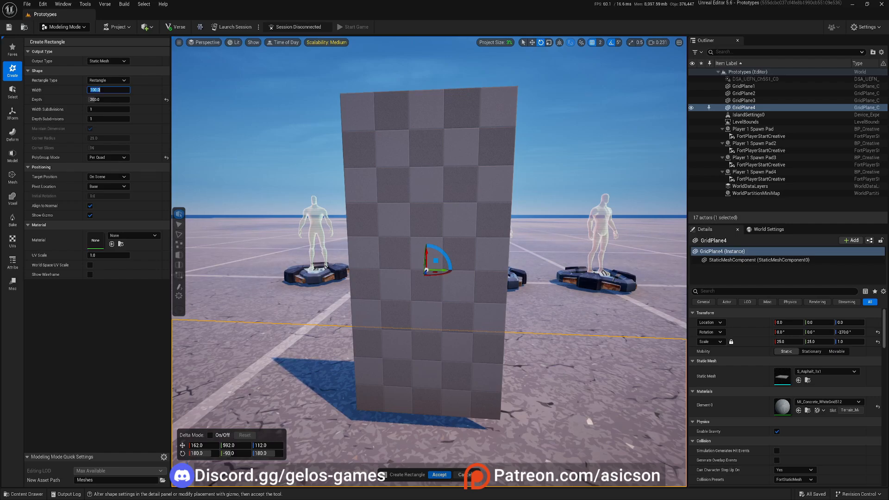
Step: Raise the upright rectangle to a height of 146 so it clears the ground
key("d")
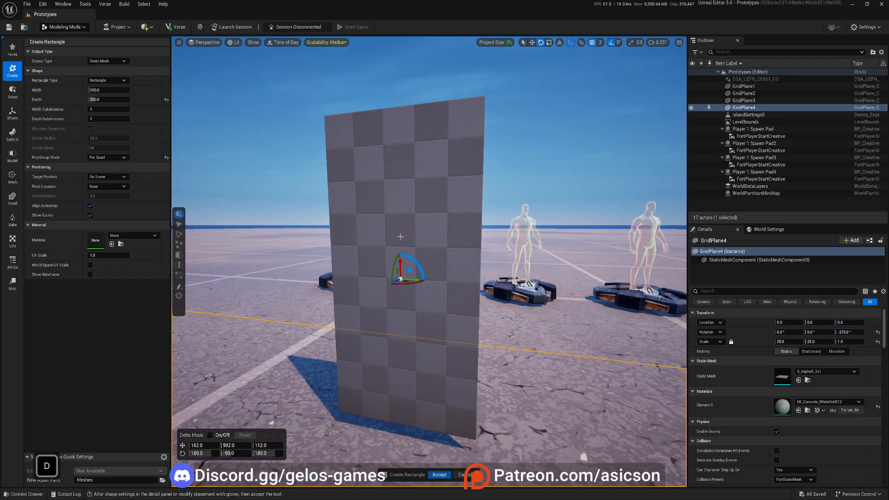
left_click_drag(401, 261, 400, 209)
key("a")
right_click_drag(401, 209, 421, 196)
key("e")
key("d")
key("q")
key("w")
key("s")
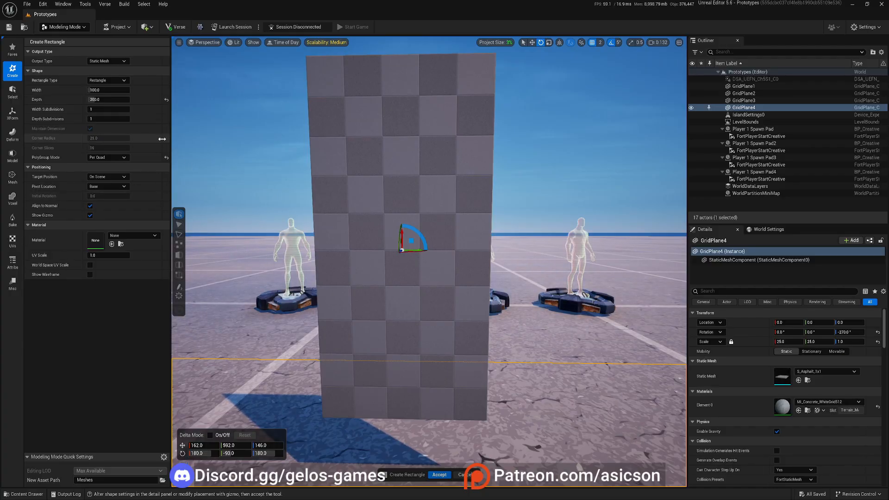
Step: Turn on the wireframe display for the rectangle preview
right_click_drag(332, 113, 330, 114)
key("w")
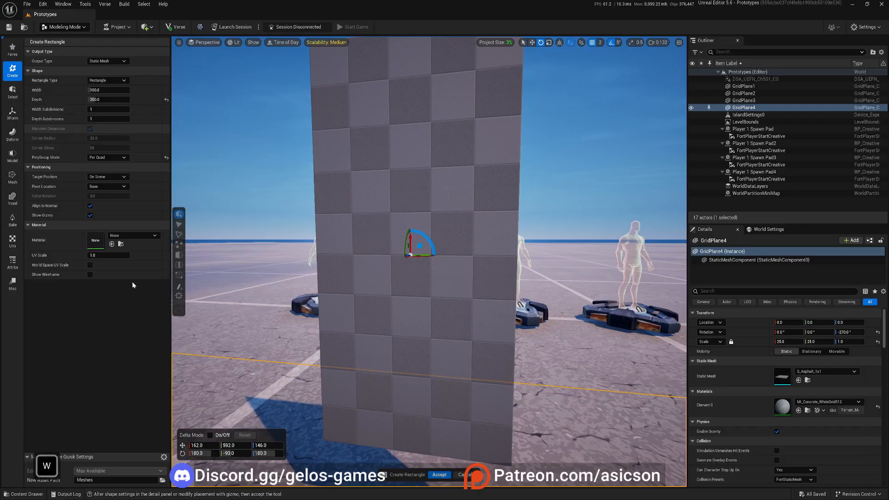
left_click(90, 275)
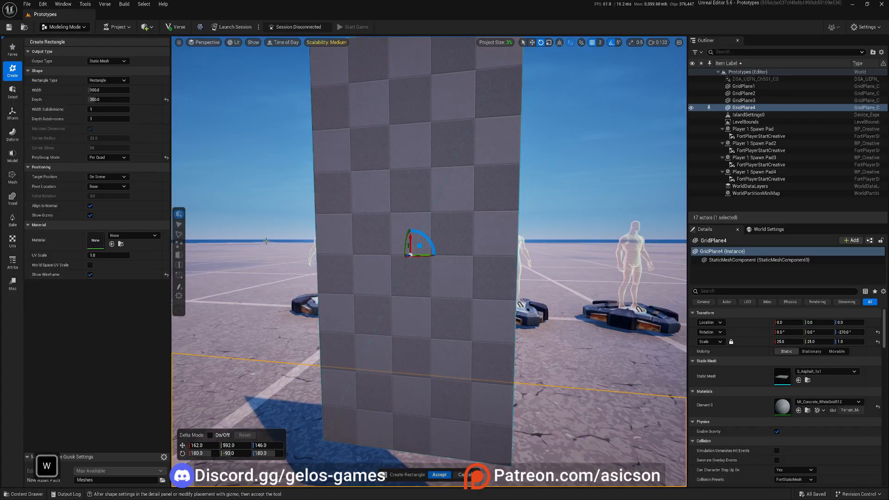
key("s")
right_click_drag(236, 141, 235, 140)
key("w")
key("a")
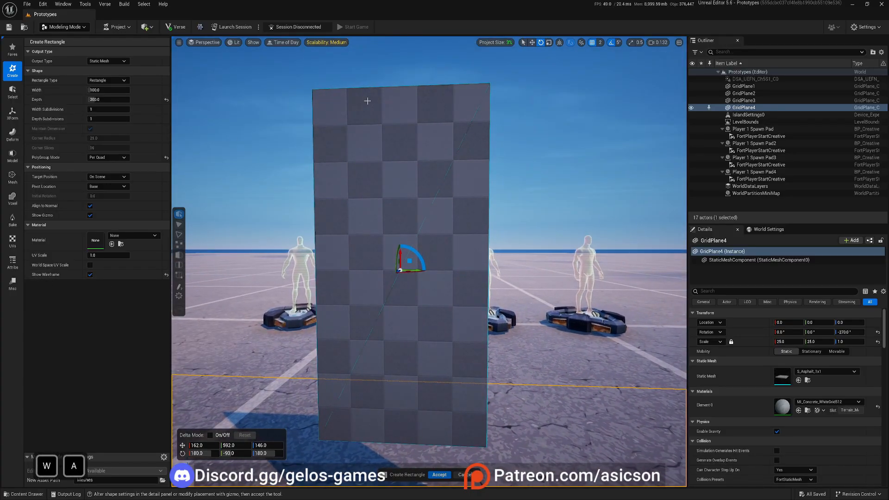
Step: Set the rectangle's width subdivisions to 12 and its depth subdivisions to 24
left_click(108, 110)
type("15")
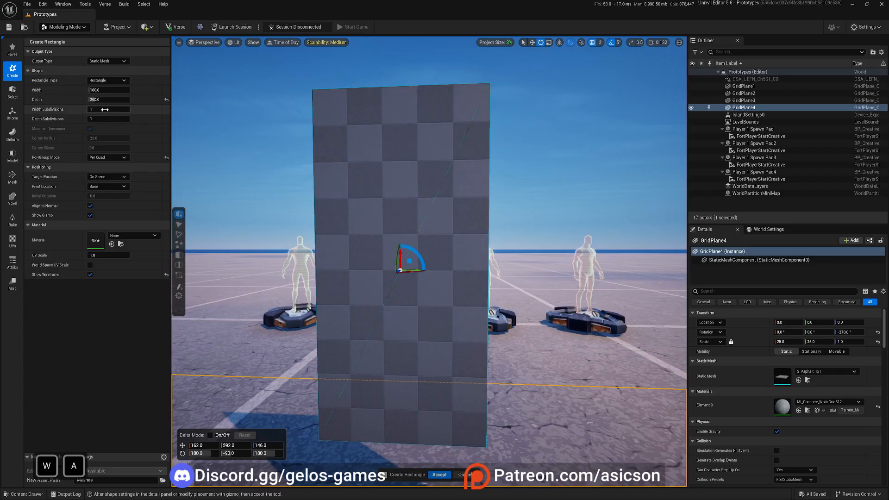
left_click_drag(109, 109, 105, 110)
mouse_move(235, 141)
right_mouse_down()
mouse_move(250, 120)
mouse_move(246, 111)
mouse_move(248, 132)
right_mouse_up()
key("e")
key("w")
key("a")
key("s")
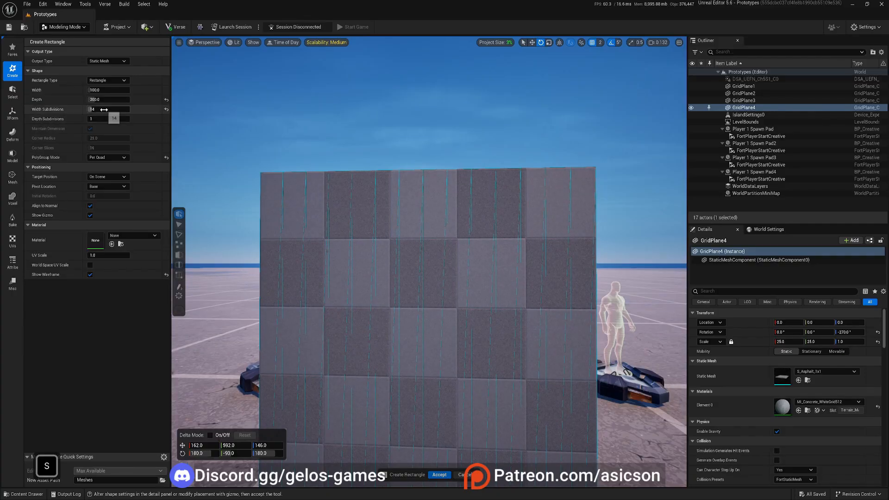
left_click_drag(109, 109, 106, 109)
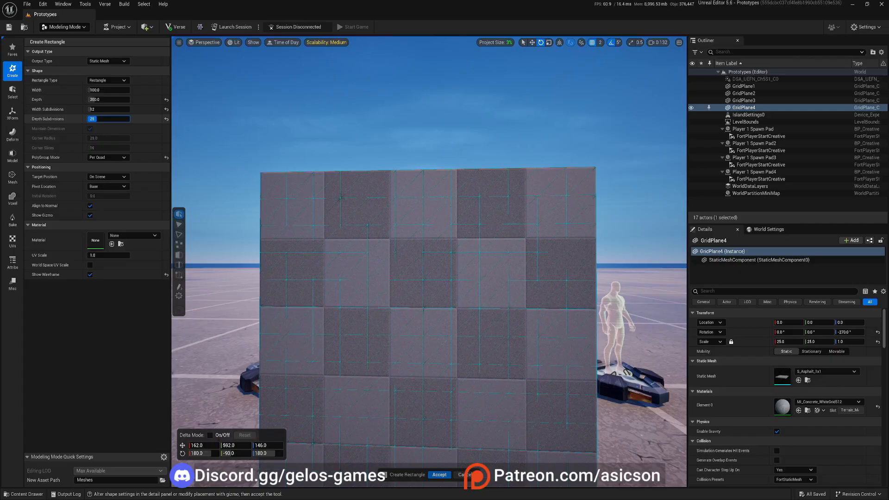
key("d")
right_click_drag(429, 262, 402, 260)
key("s")
key("a")
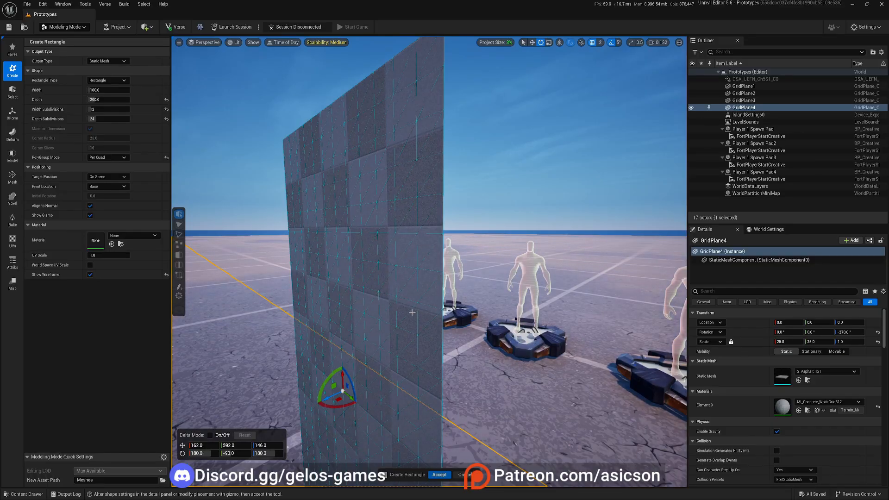
Step: Examine the wireframe grid of the subdivided rectangle from the front and from the side
key("a")
mouse_move(377, 222)
right_mouse_down()
mouse_move(423, 217)
mouse_move(308, 217)
mouse_move(377, 222)
right_mouse_up()
key("s")
key("q")
key("w")
key("a")
key("d")
key("s")
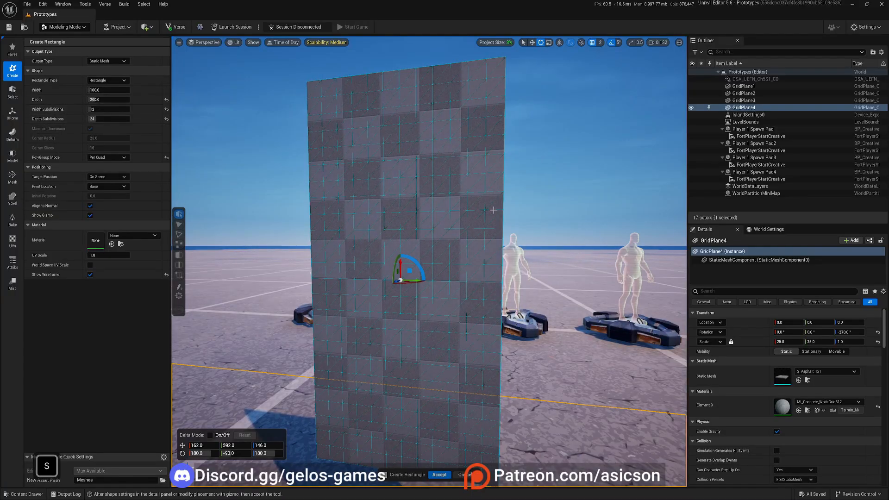
key("a")
right_click_drag(493, 209, 554, 195)
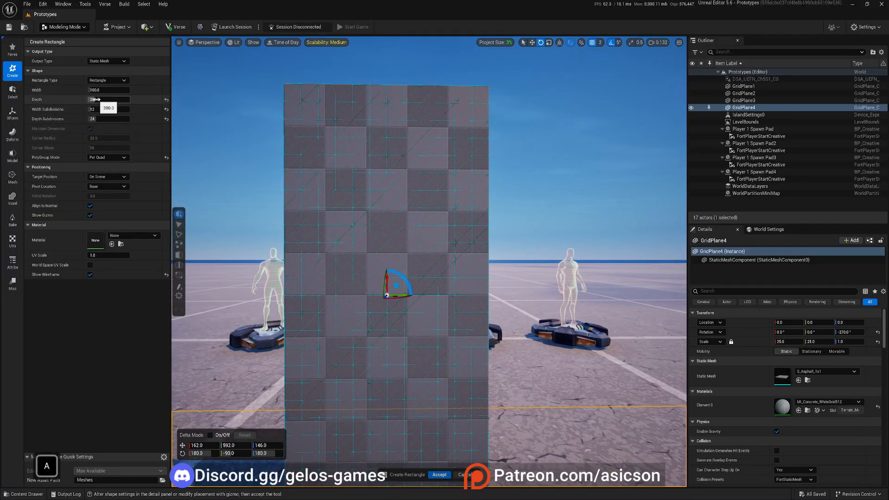
key("s")
right_click_drag(432, 292, 418, 292)
key("w")
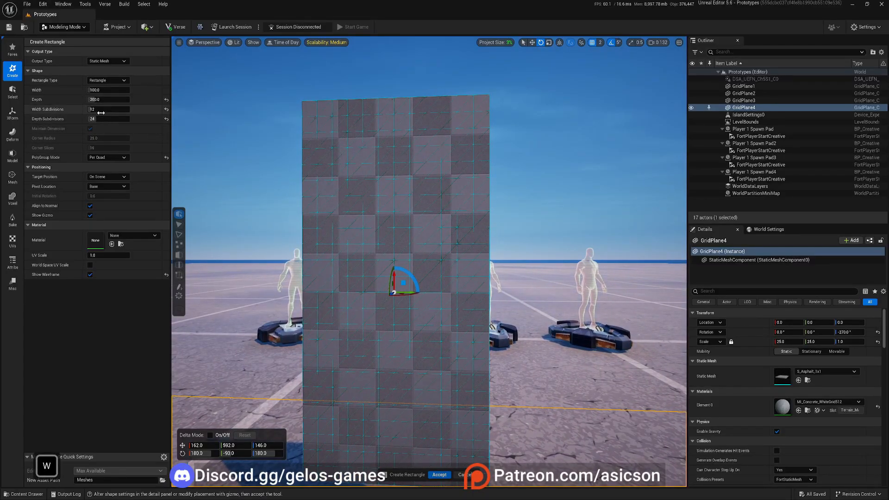
key("d")
mouse_move(212, 139)
right_mouse_down()
mouse_move(202, 129)
mouse_move(204, 144)
right_mouse_up()
key("w")
key("a")
right_click_drag(391, 234, 405, 242)
key("s")
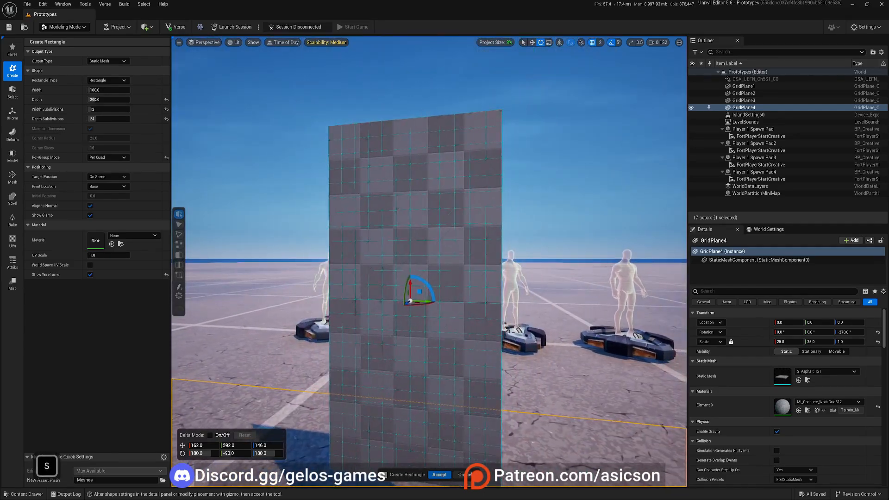
Step: Set the new asset path to the Banner folder and accept the rectangle as a static mesh
left_click(163, 481)
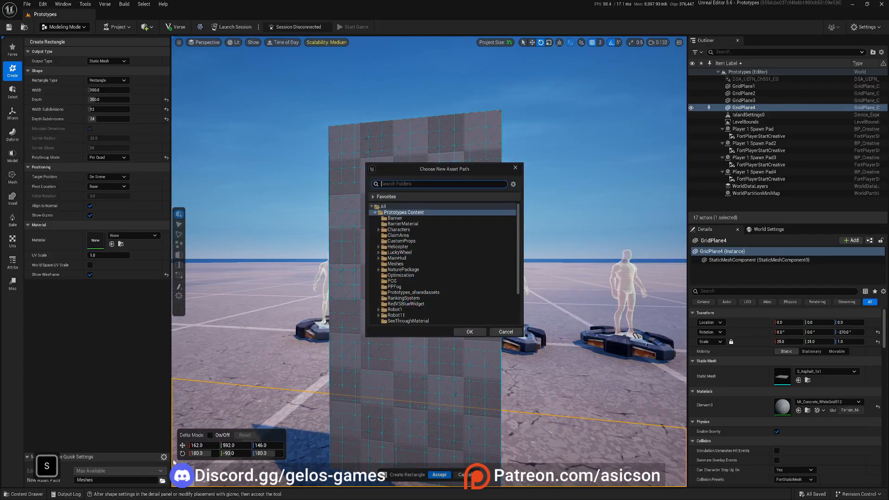
left_click(394, 219)
left_click(468, 331)
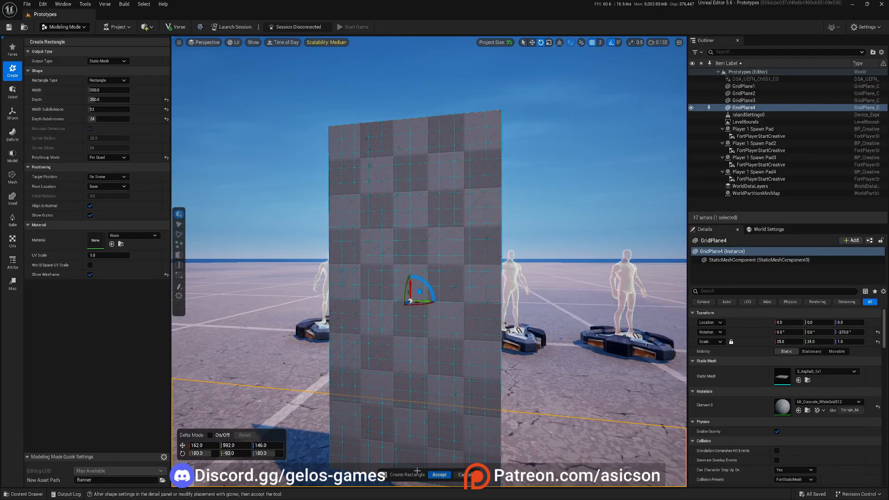
left_click(439, 475)
key("s")
right_click_drag(385, 318, 403, 322)
key("d")
key("w")
key("a")
Step: Create a material named M_Banner in the Banner folder
key("ctrl+space")
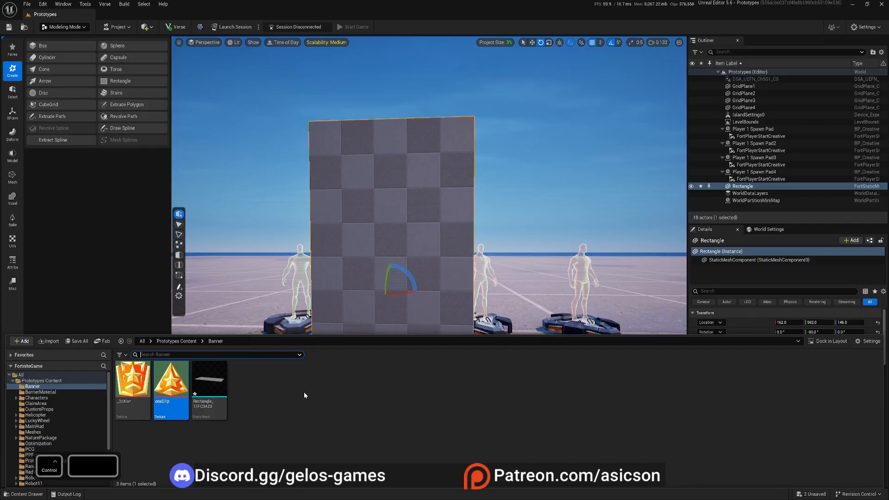
right_click(276, 393)
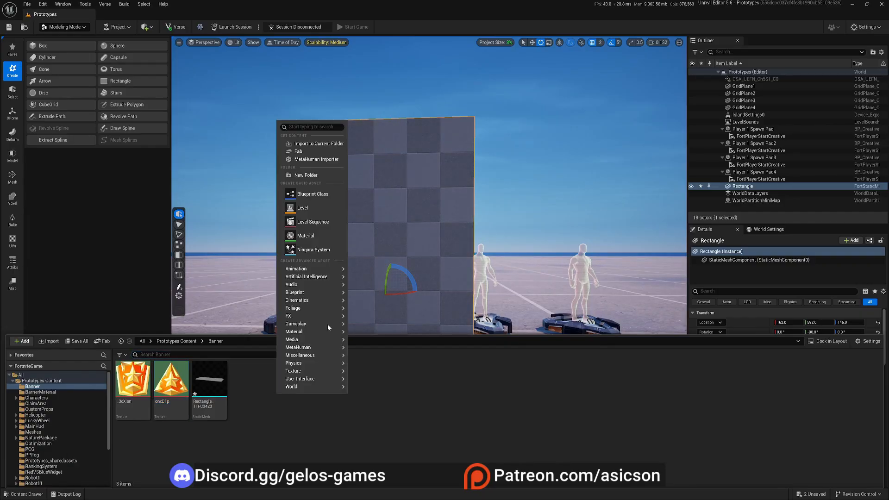
left_click(310, 235)
type("M_banner")
key("Return")
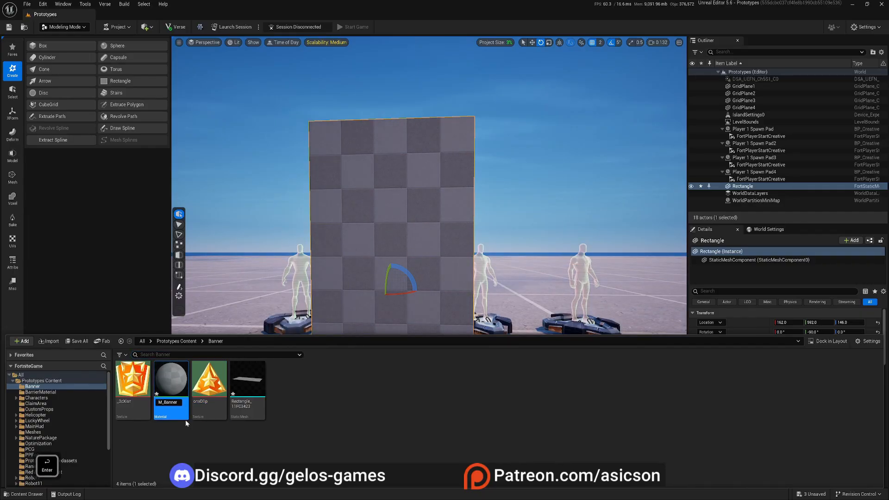
Step: Create a material instance of M_Banner in the Banner folder and name it MI_Banner
right_click(177, 387)
left_click(216, 217)
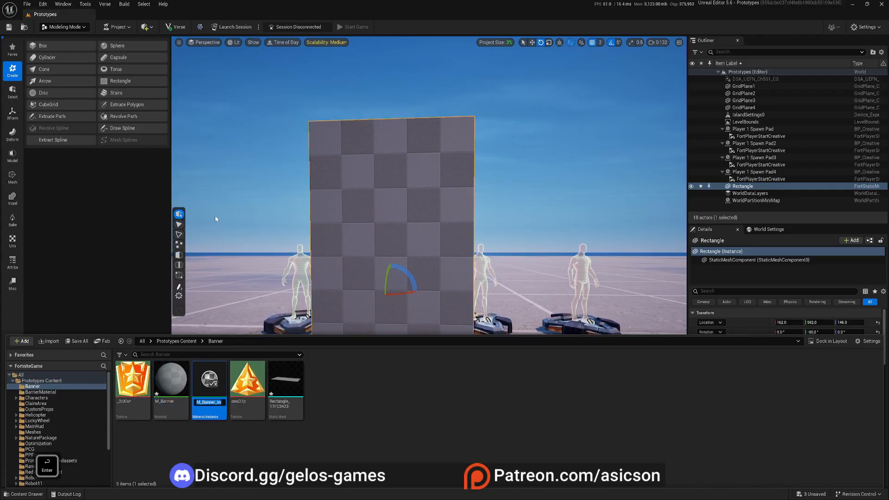
key("BackSpace")
key("BackSpace")
key("BackSpace")
key("BackSpace")
key("BackSpace")
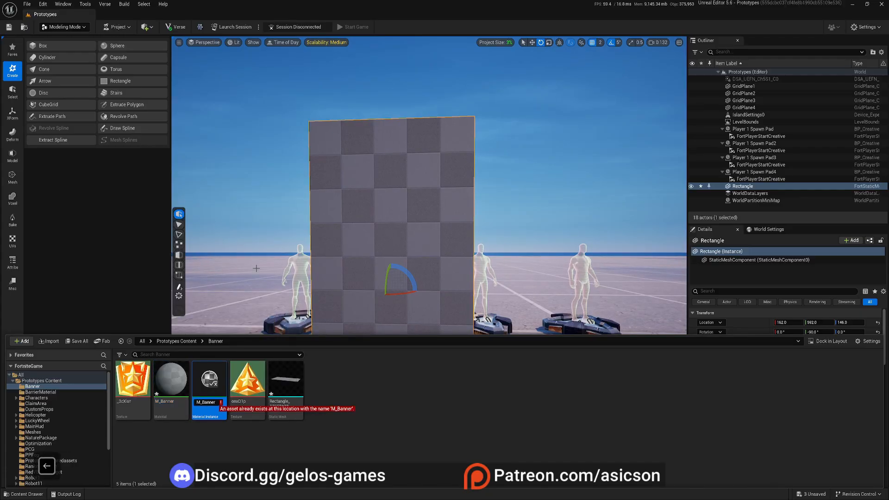
key("Return")
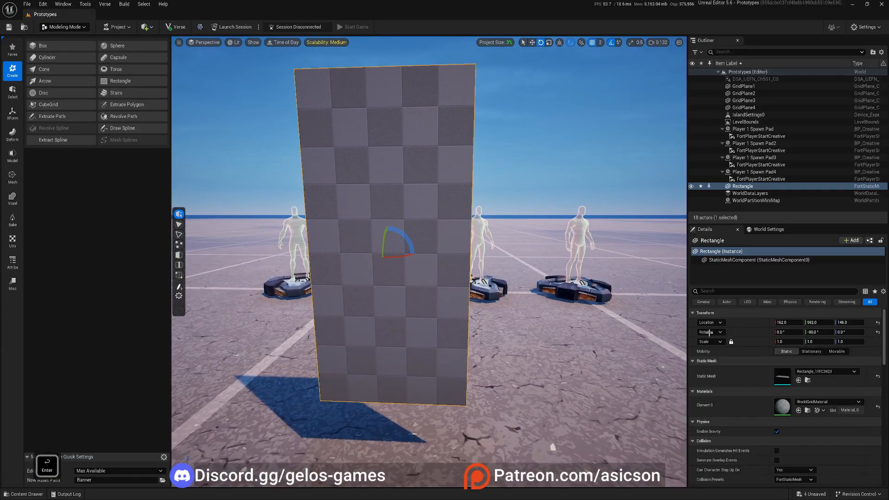
Step: Open M_Banner and add a Texture Sample node that uses the star shield texture from the Banner folder
key("ctrl+space")
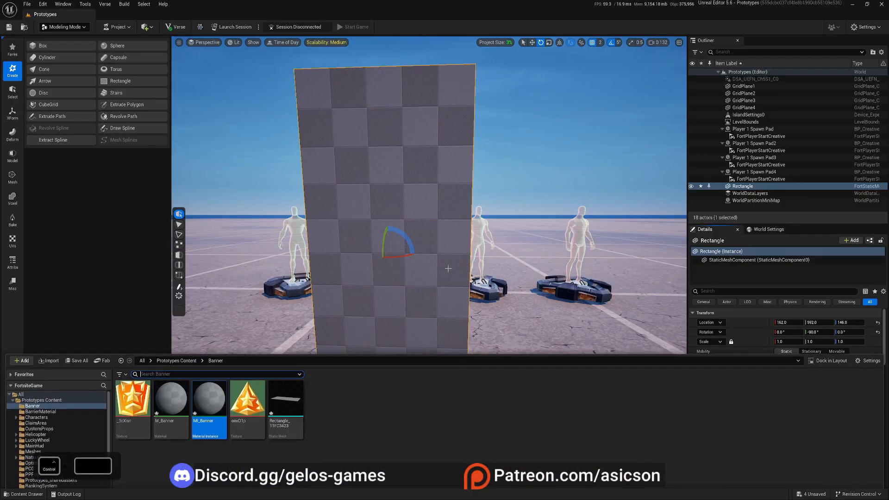
left_click(162, 384)
double_click(162, 383)
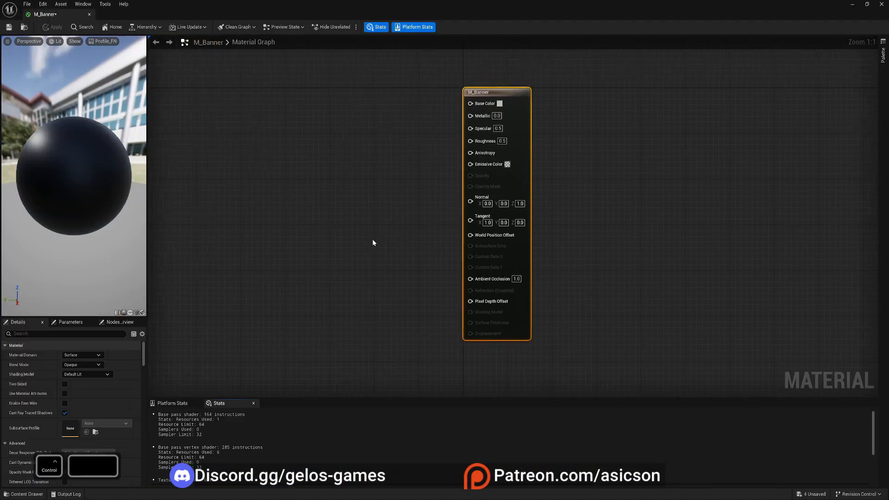
key("t")
left_click(291, 182)
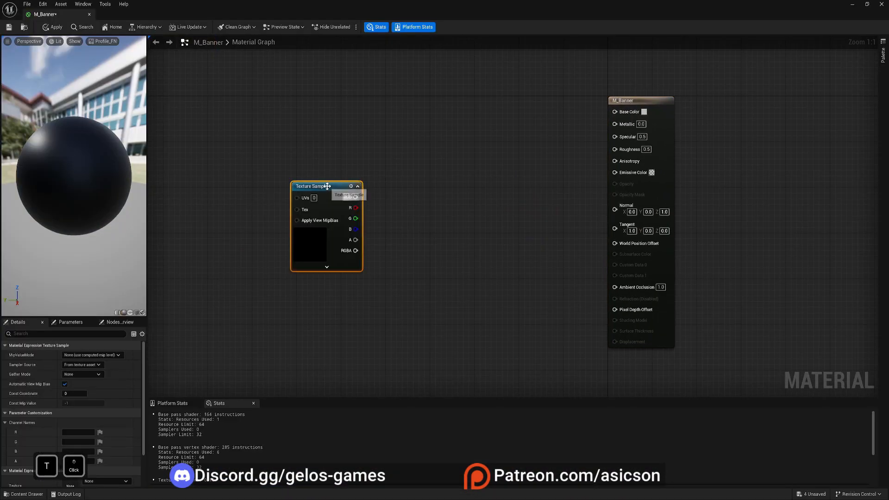
left_click_drag(327, 185, 350, 168)
scroll(70, 410, "down", 1)
scroll(70, 410, "down", 2)
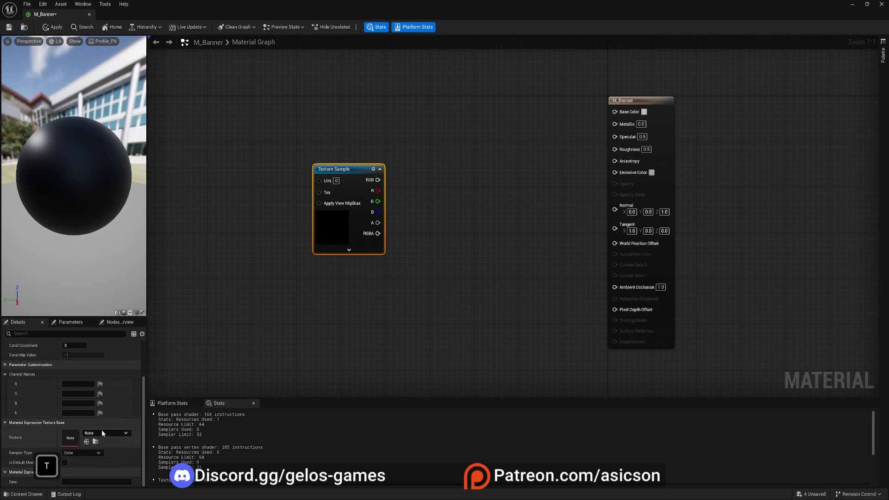
left_click(103, 432)
left_click(141, 357)
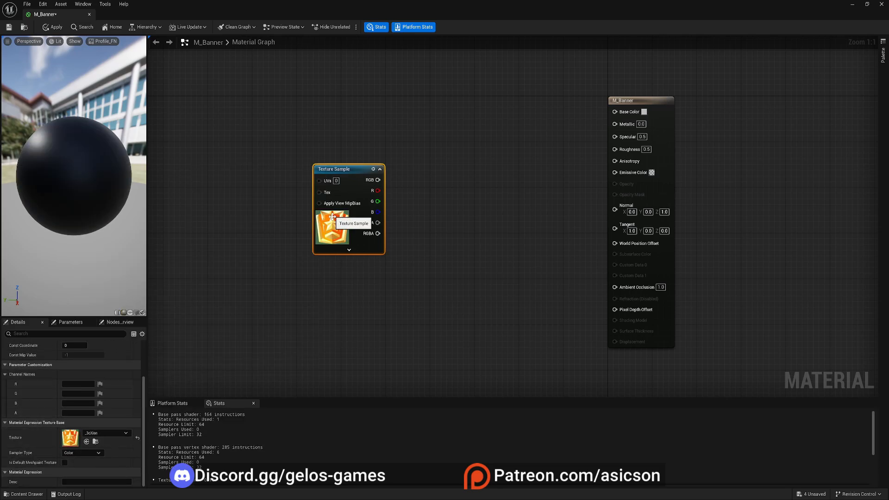
Step: Connect the Texture Sample's RGB output to M_Banner's Base Color, then save and close the material
left_click_drag(332, 217, 299, 171)
right_click_drag(411, 157, 420, 218)
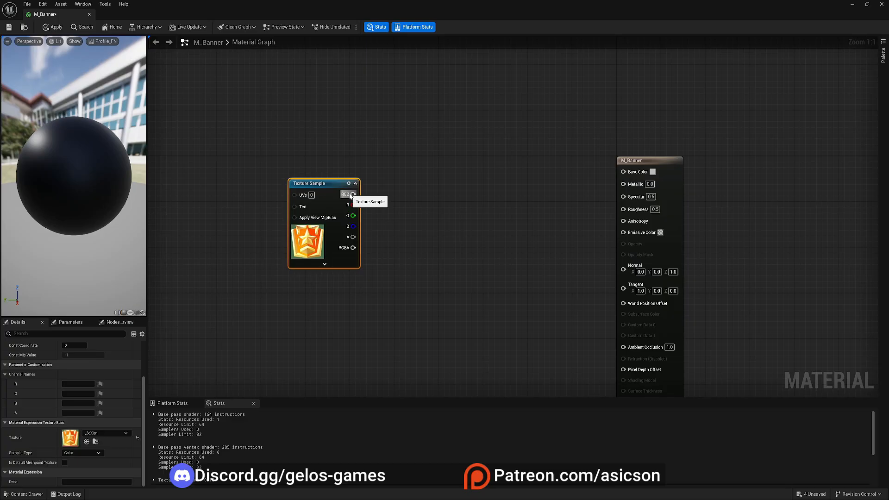
left_click_drag(350, 194, 624, 171)
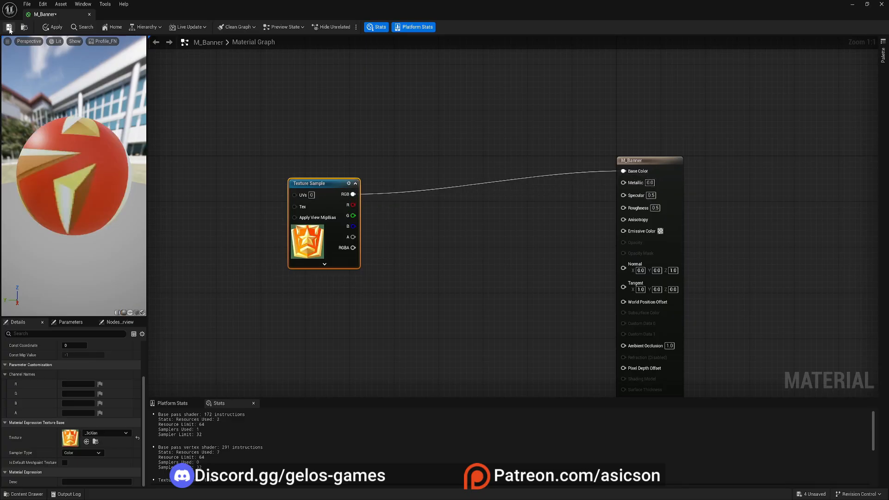
left_click(89, 16)
Step: Apply MI_Banner to the rectangle in the level
key("a")
right_click_drag(218, 327, 236, 319)
key("s")
key("w")
key("a")
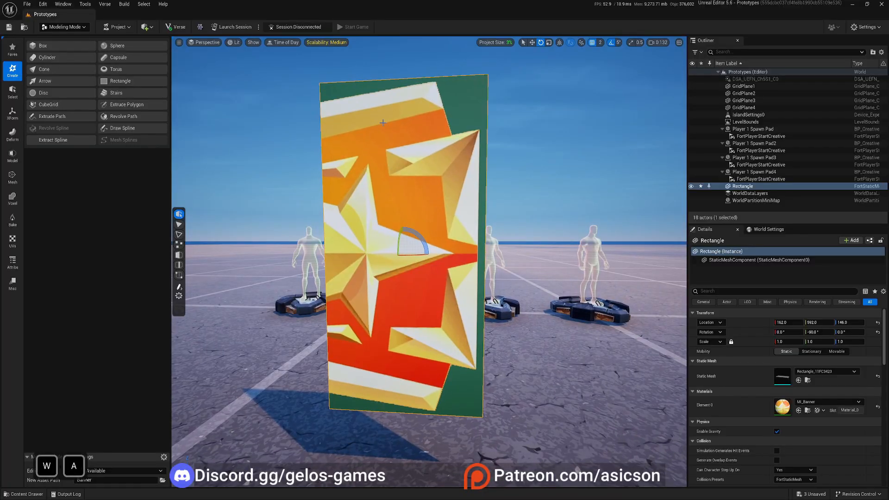
key("d")
mouse_move(429, 219)
right_mouse_down()
mouse_move(384, 214)
mouse_move(440, 216)
mouse_move(430, 215)
right_mouse_up()
key("a")
key("w")
Step: Start AutoUV on the rectangle and set the preview material mode to Original
left_click(12, 241)
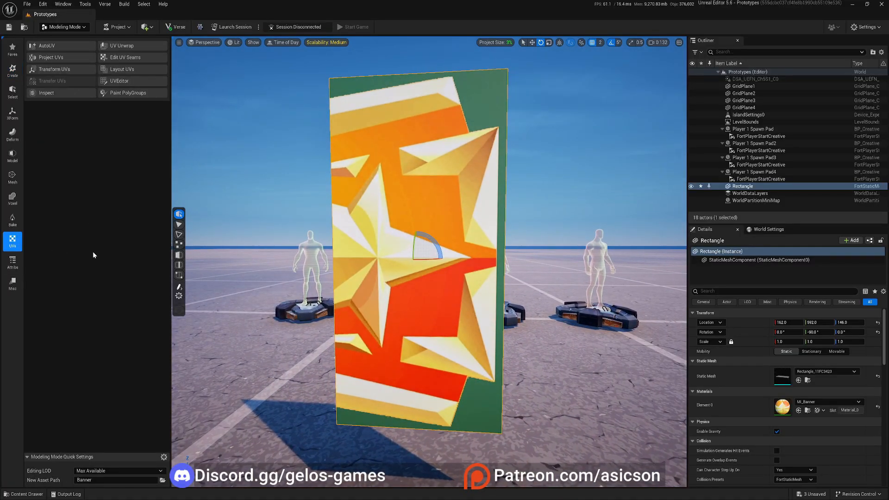
left_click(54, 45)
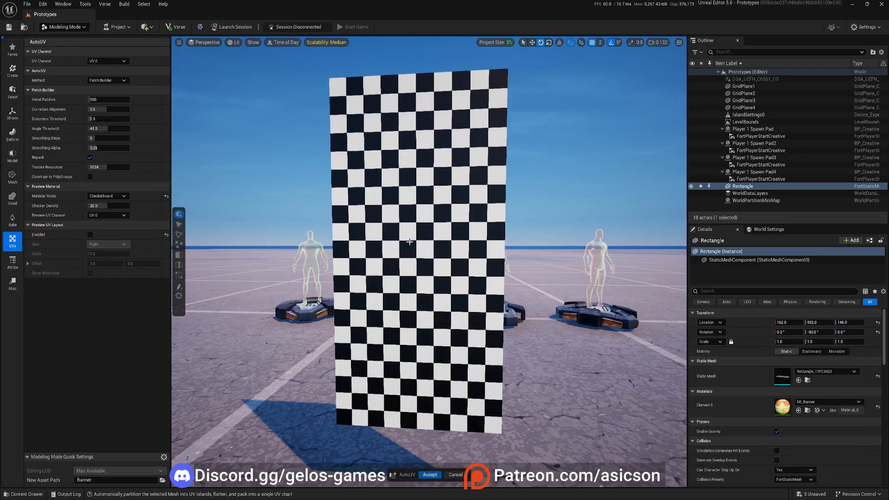
left_click(100, 196)
left_click(103, 204)
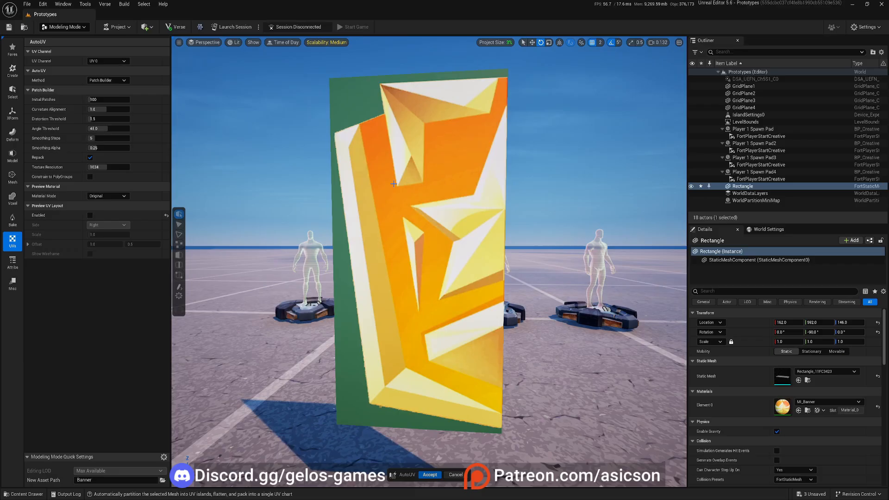
Step: Set the AutoUV method to XAtlas and accept the UVs for the rectangle
key("s")
right_click_drag(441, 257, 372, 338)
key("a")
key("w")
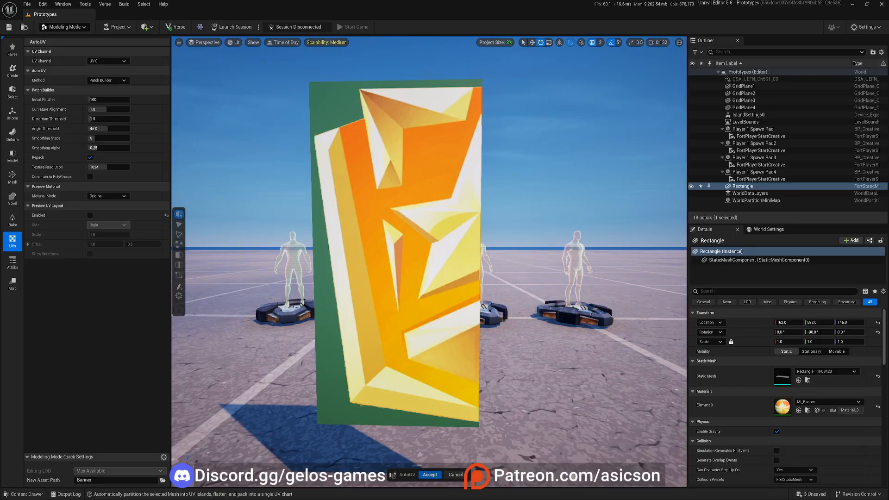
left_click(105, 80)
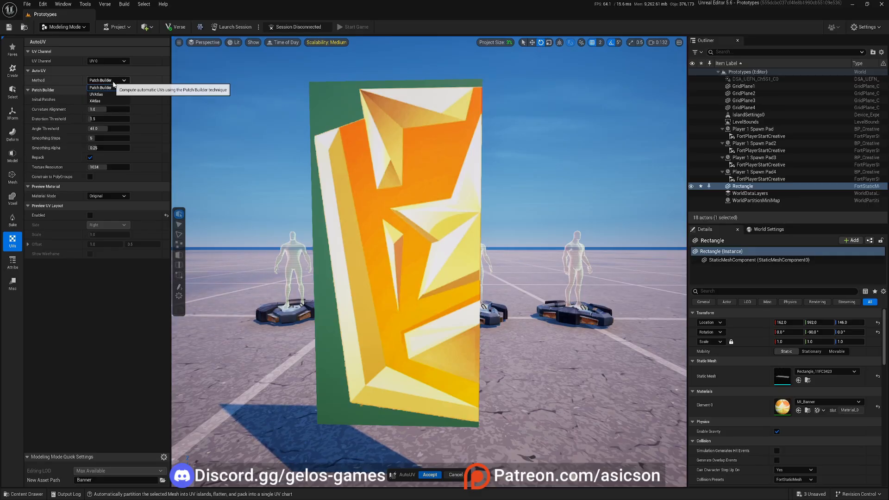
left_click(99, 99)
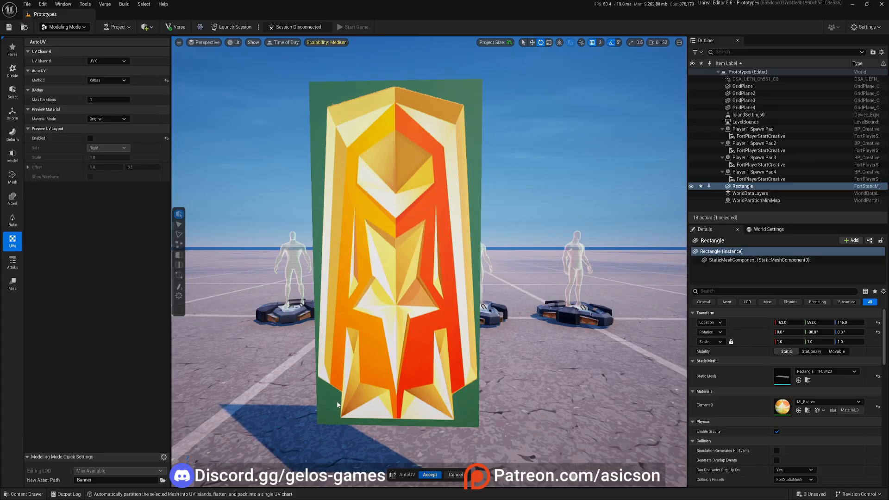
left_click(431, 474)
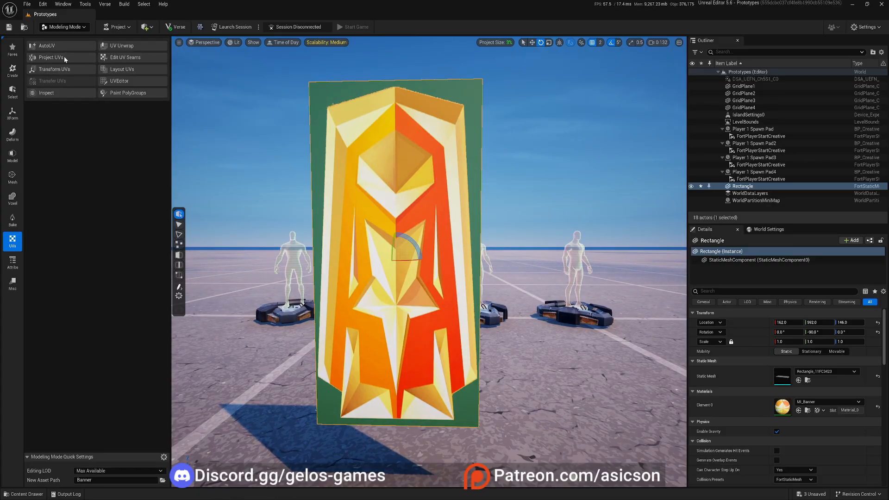
Step: Rotate the banner's UV island by 180 degrees with Transform UVs and accept the result
left_click(61, 70)
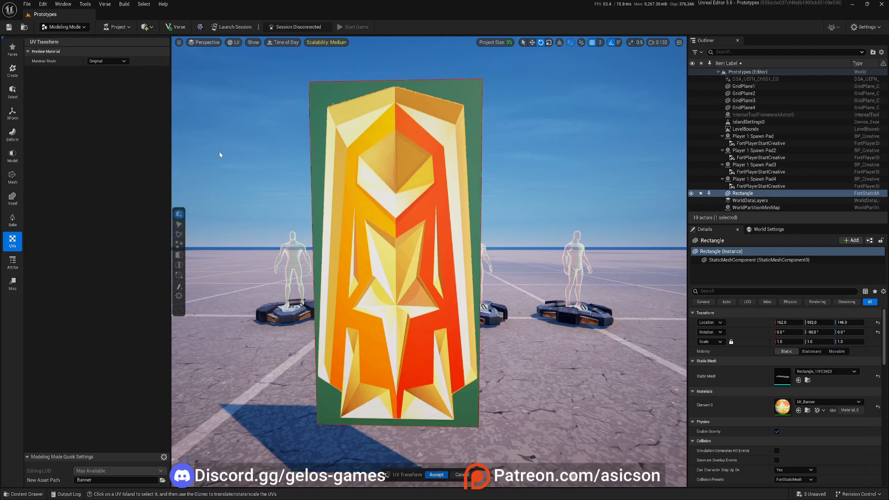
left_click(378, 217)
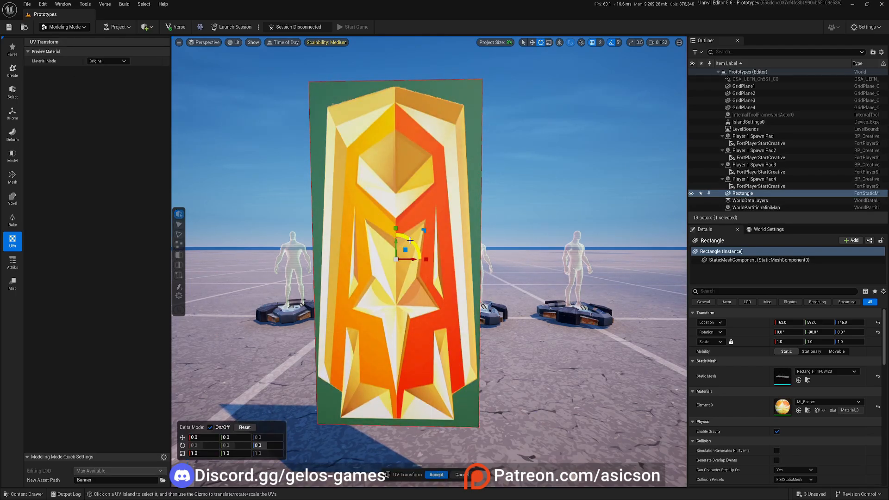
left_click_drag(407, 237, 354, 335)
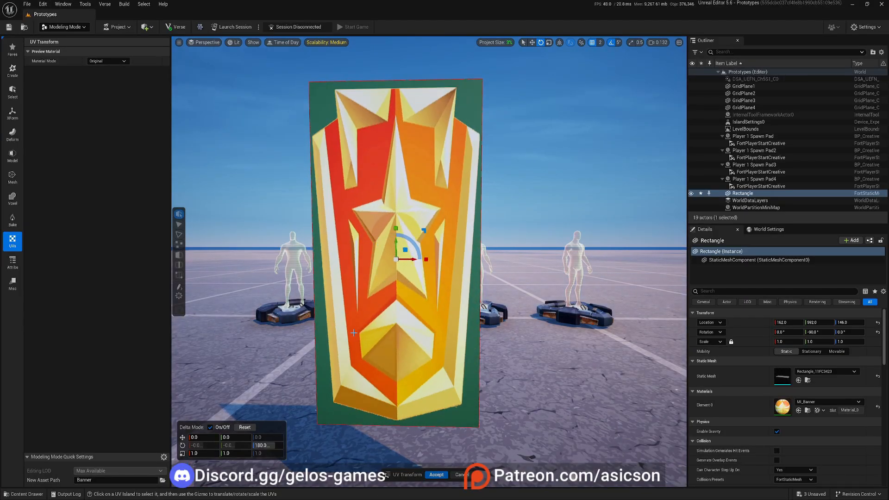
left_click(437, 475)
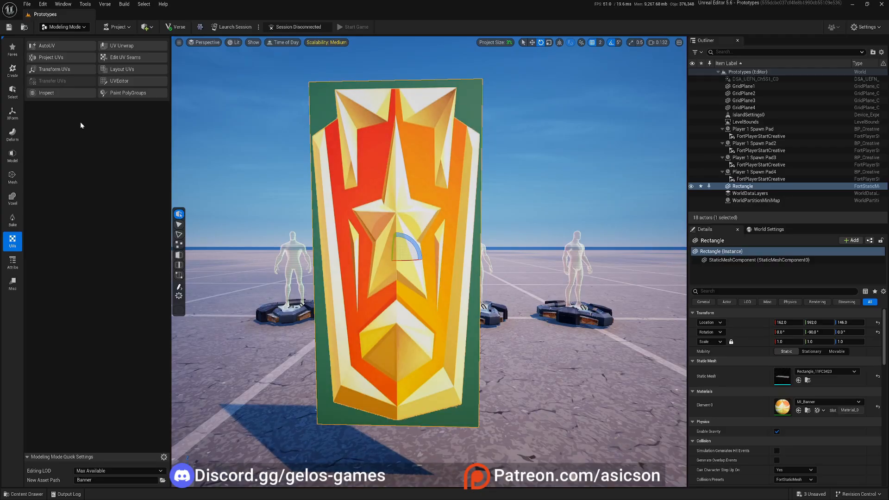
Step: Switch the editor from Modeling Mode to Selection Mode
left_click(63, 27)
left_click(64, 39)
key("a")
right_click_drag(344, 262, 344, 234)
scroll(417, 262, "up", 1)
key("s")
key("d")
key("a")
scroll(344, 262, "down", 3)
key("s")
key("w")
key("e")
key("s")
Step: Place a cylinder beside the banner and scale it into a thin pole, about 0.033 in X and Y and 3.72 in Z
left_click(146, 27)
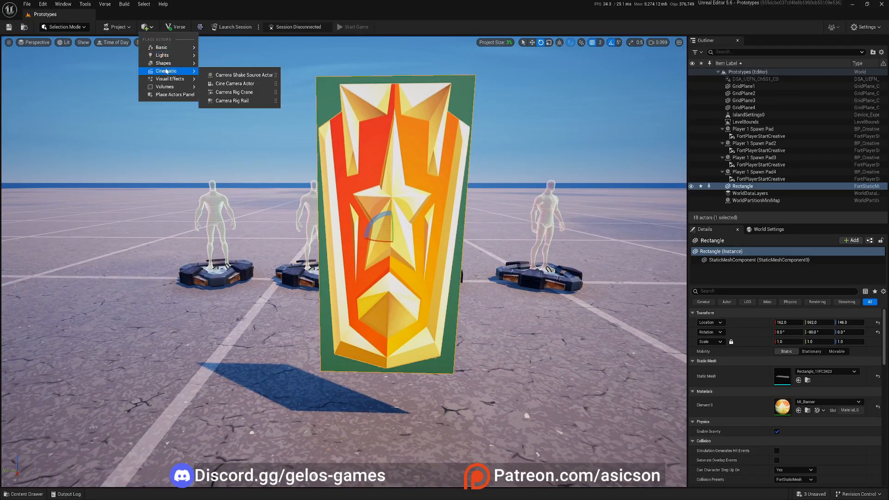
mouse_move(167, 63)
left_click_drag(222, 84, 297, 213)
key("r")
left_click_drag(298, 421, 297, 419)
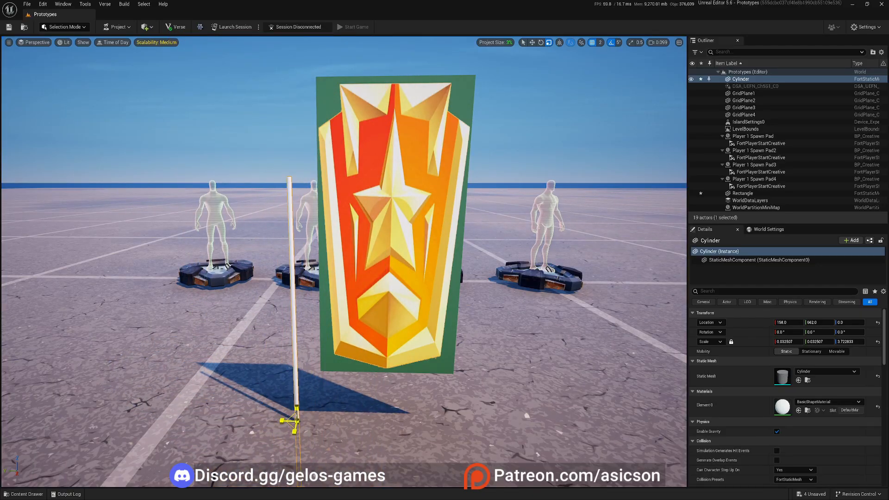
Step: Move the pole along Y to 642 so it sits against the banner's side edge
right_click_drag(344, 424, 344, 482)
key("e")
key("a")
key("w")
key("e")
scroll(343, 463, "up", 1)
key("w")
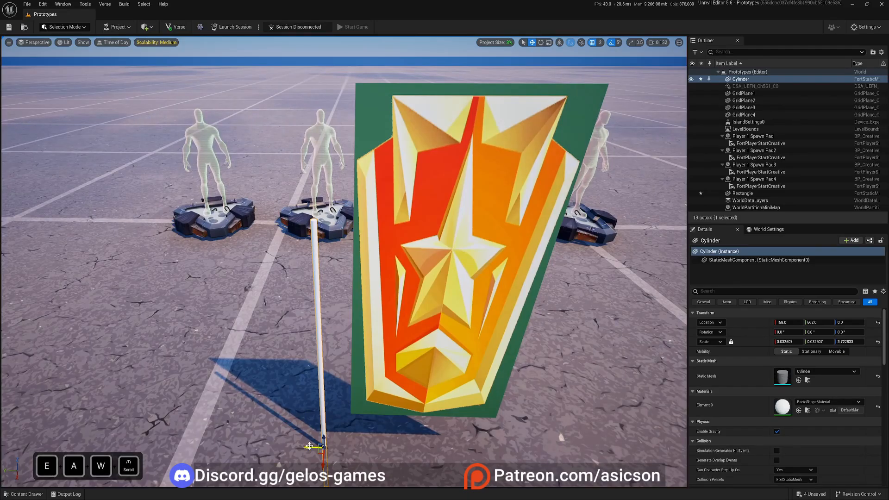
left_click_drag(308, 447, 334, 448)
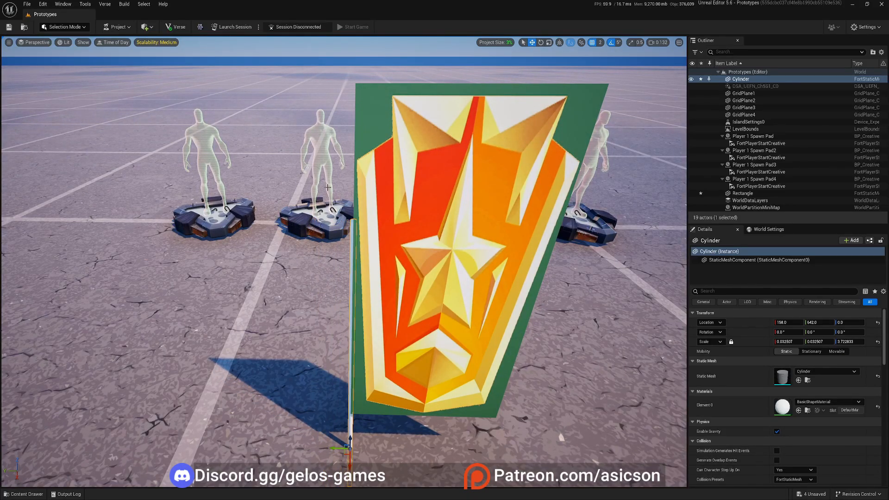
Step: Shift the pole slightly along X so it lines up with the banner's plane
key("a")
right_click_drag(328, 188, 399, 227)
key("w")
scroll(371, 213, "up", 1)
key("e")
key("s")
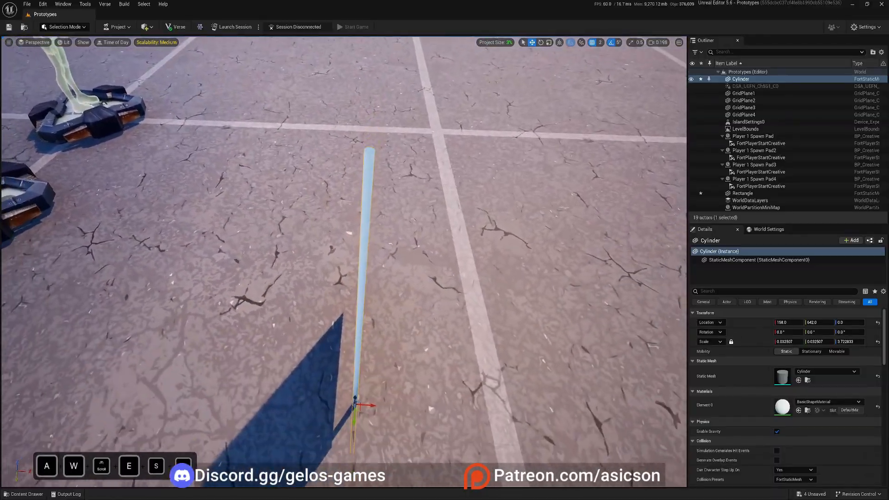
key("d")
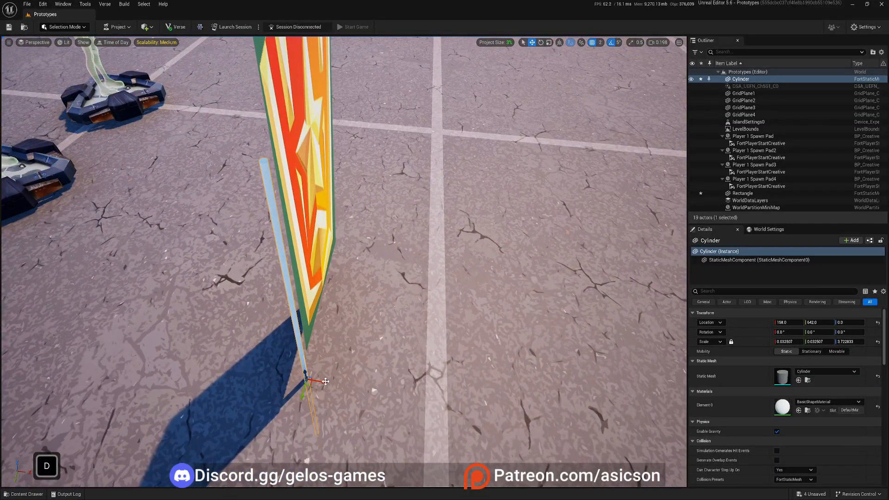
left_click_drag(326, 381, 329, 381)
Step: Duplicate the pole, raise the copy to Z 242 at the banner's top edge, rotate it -90° to horizontal and scale its length to about 2.78
key("d")
right_click_drag(405, 312, 386, 371)
key("s")
left_click_drag(310, 433, 306, 150)
key("r")
key("e")
key("w")
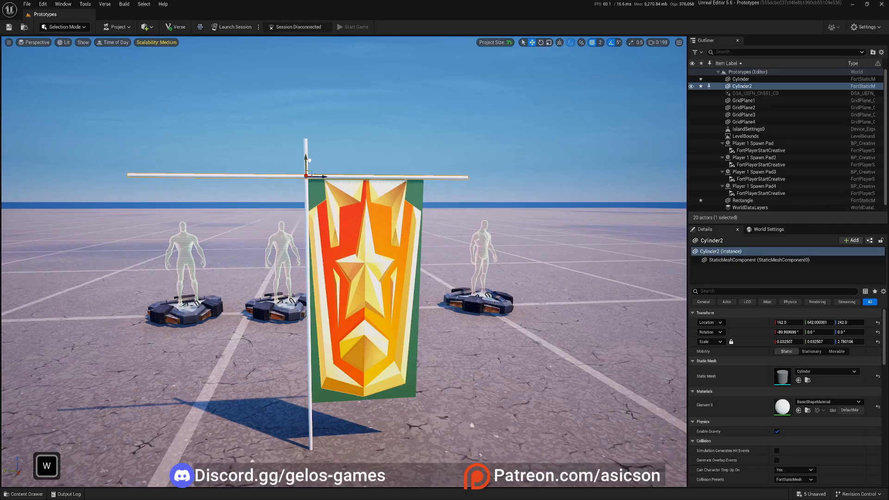
Step: Shorten the horizontal pole so it spans from the upright pole to just past the banner's far edge, and deselect it
key("a")
key("d")
right_click_drag(306, 153, 308, 116)
key("r")
left_click_drag(262, 218, 356, 219)
key("w")
key("Escape")
Step: Save the level with the assembled banner and poles
key("s")
key("d")
mouse_move(356, 219)
right_mouse_down()
mouse_move(343, 222)
mouse_move(352, 236)
mouse_move(359, 228)
mouse_move(347, 234)
right_mouse_up()
key("a")
key("w")
key("d")
key("s")
key("w")
key("w")
key("a")
key("ctrl+s")
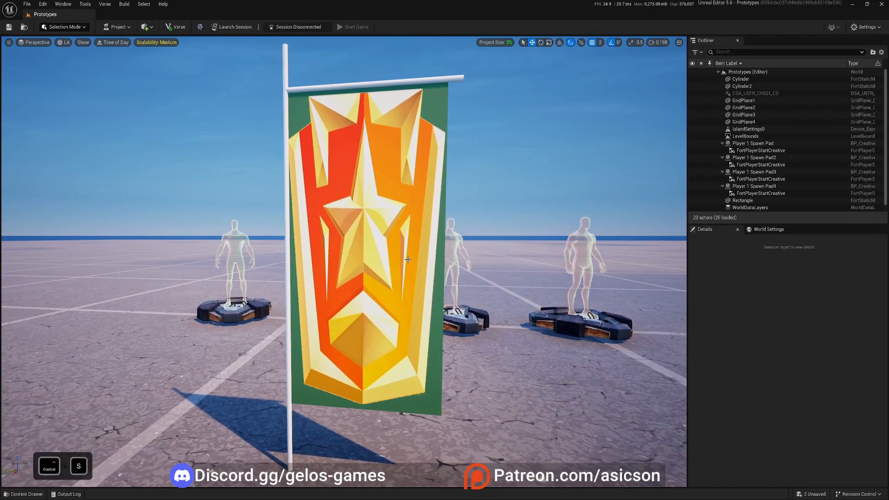
Step: Reopen the M_Banner material and dock its editor beside the Prototypes level tab
key("ctrl+space")
double_click(172, 379)
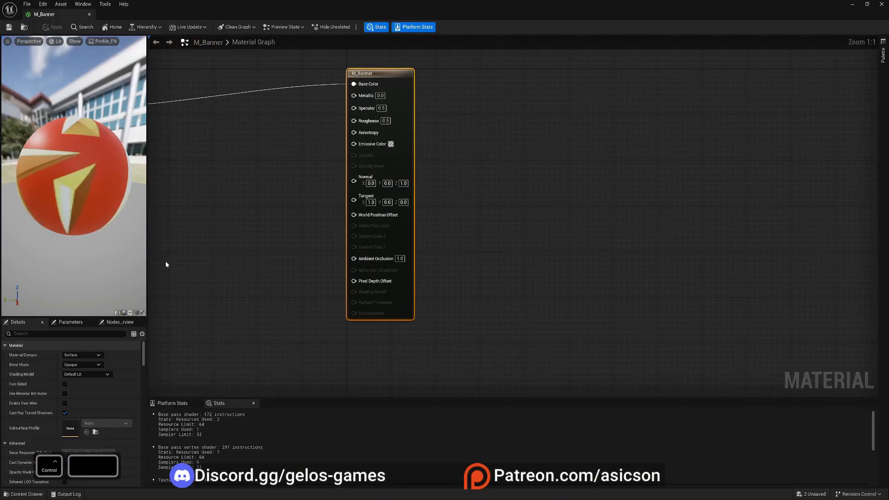
left_click_drag(50, 19, 132, 15)
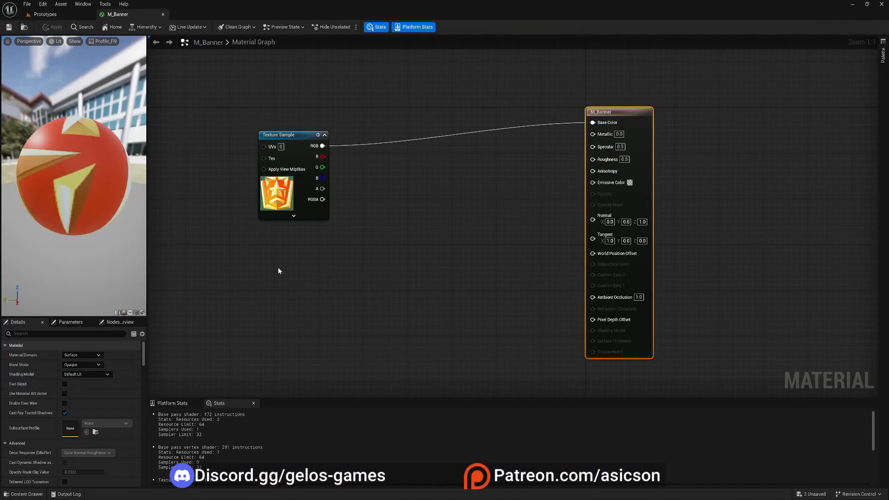
Step: Move the Texture Sample node farther from the M_Banner output node to make room in the graph
right_click_drag(278, 268, 401, 305)
left_click_drag(417, 199, 293, 280)
right_click_drag(292, 279, 419, 253)
left_click(171, 336)
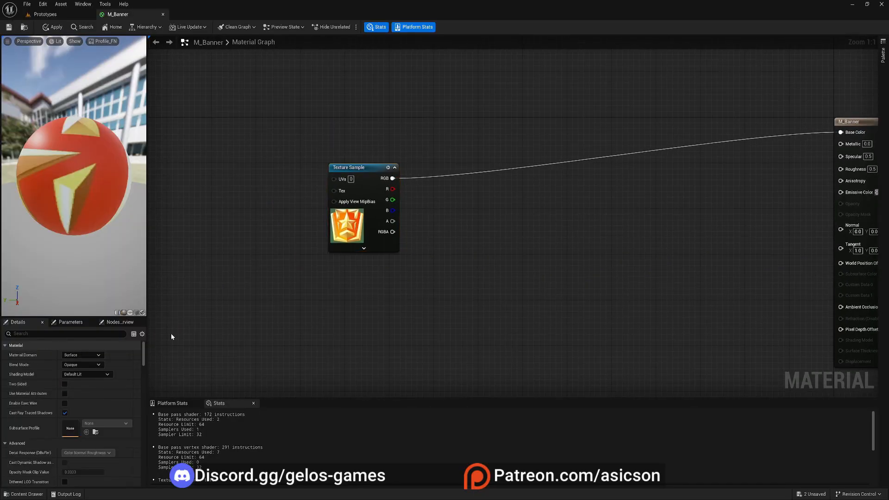
right_click_drag(424, 330, 384, 283)
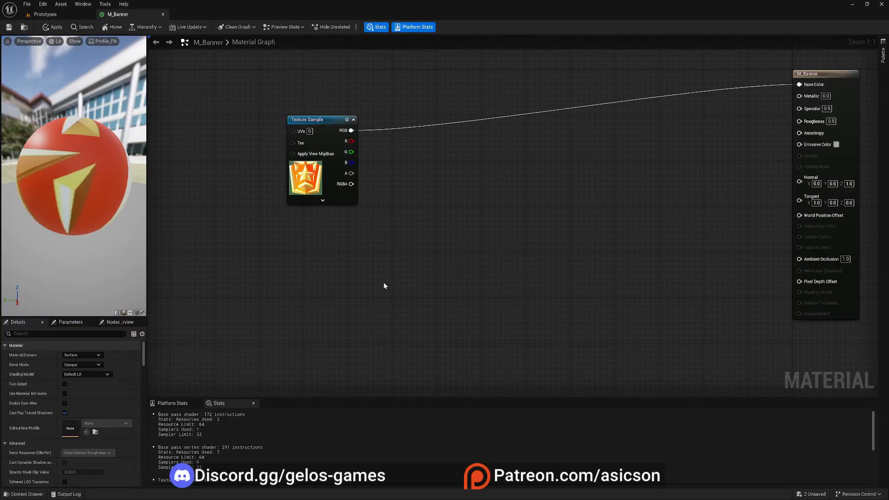
Step: Add a second Texture Sample node to the M_Banner graph, below and beyond the existing banner texture node
right_click_drag(400, 286, 408, 258)
key("t")
left_click(414, 234)
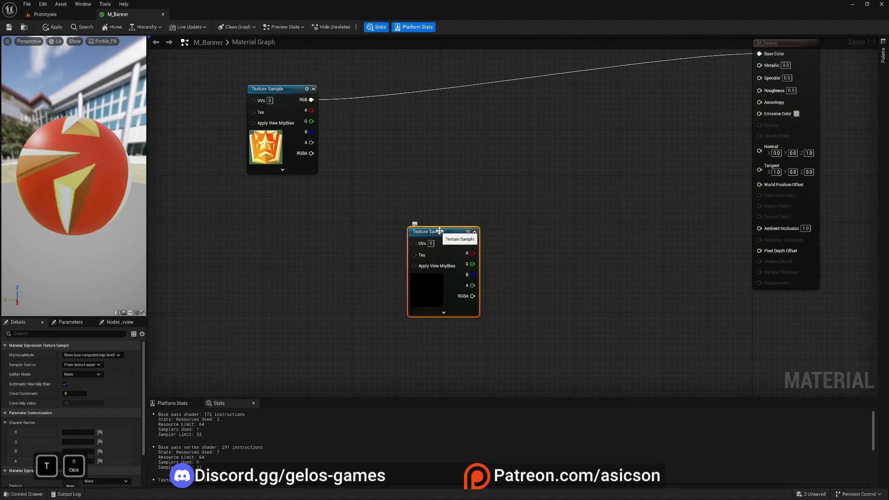
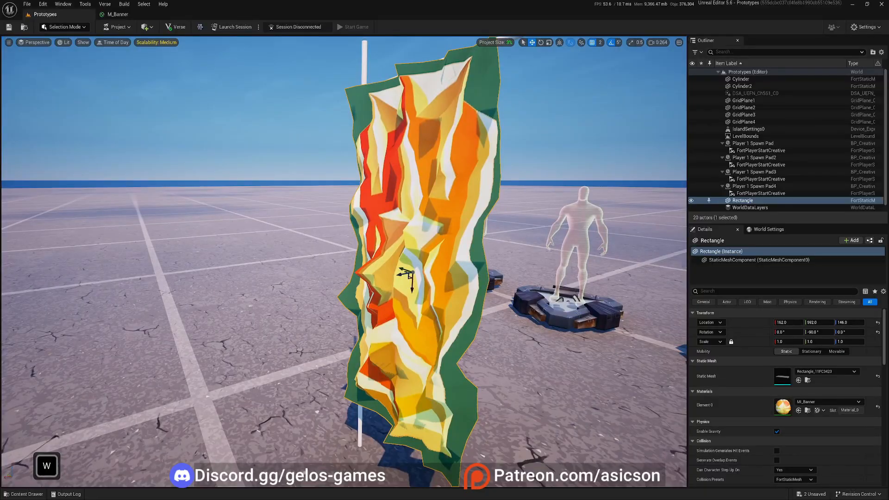
Step: Open the MI_Banner material instance and float its enlarged editor window over the Prototypes level beside the banner
key("w")
right_click_drag(395, 267, 440, 268)
key("s")
key("d")
key("ctrl+space")
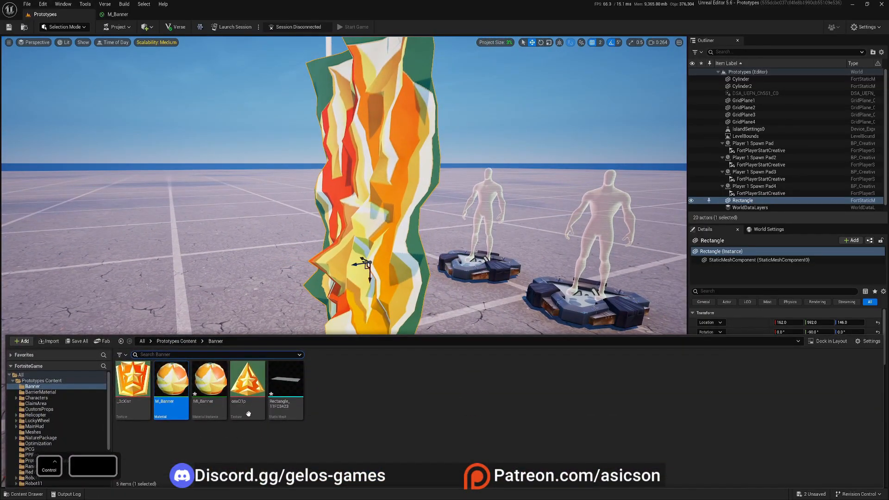
double_click(213, 388)
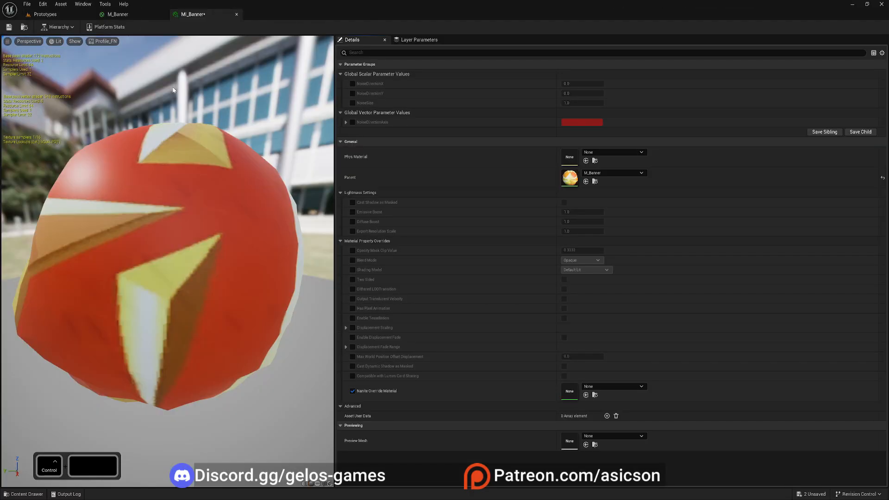
left_click_drag(203, 17, 525, 164)
left_click(45, 14)
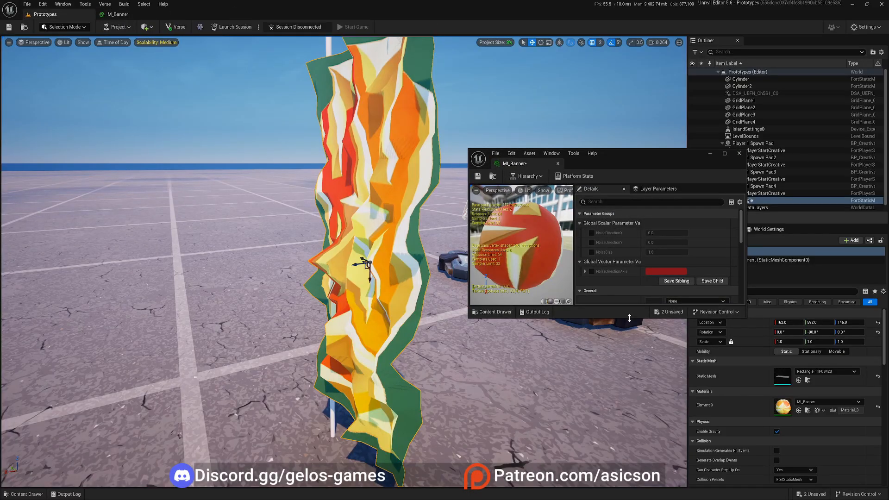
left_click_drag(630, 318, 629, 400)
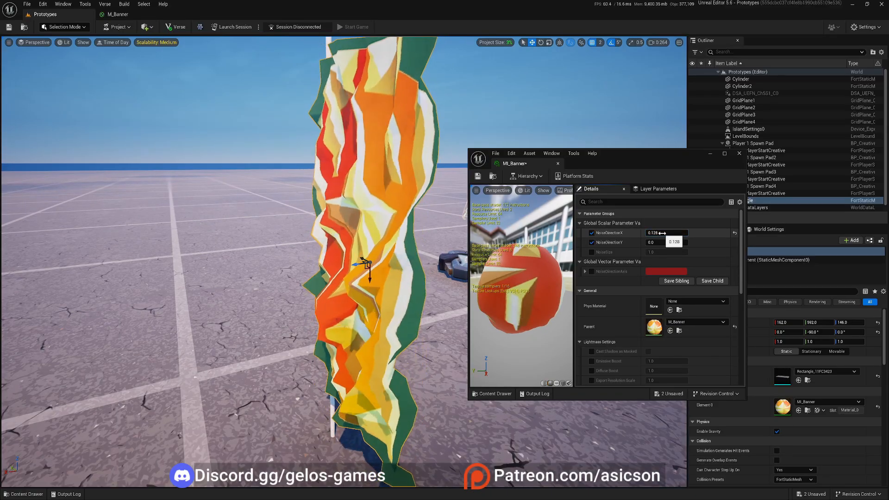
Step: Try a NoiseDirectionX value of 0.128 in MI_Banner and watch the banner's motion in the level
left_click_drag(661, 233, 672, 233)
key("d")
right_click_drag(371, 249, 431, 248)
key("a")
key("d")
key("a")
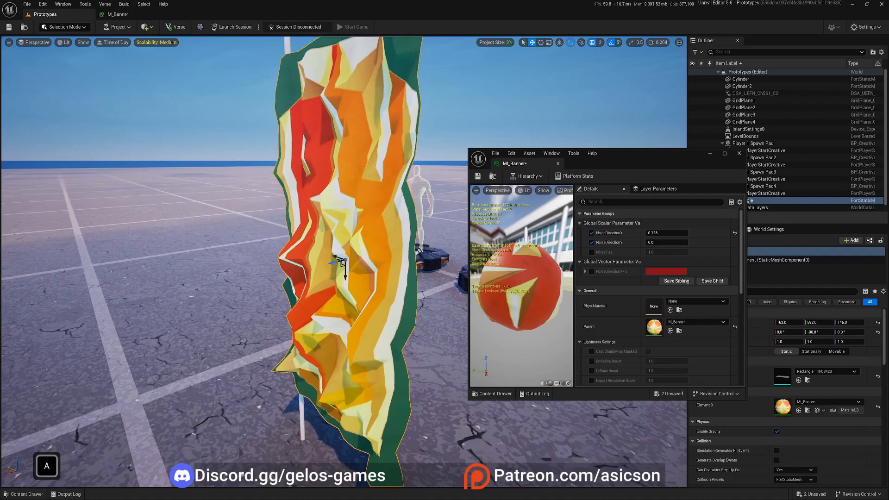
Step: Reset NoiseDirectionX to 0 and set NoiseDirectionY to 0.037333 in MI_Banner
left_click_drag(664, 234, 657, 234)
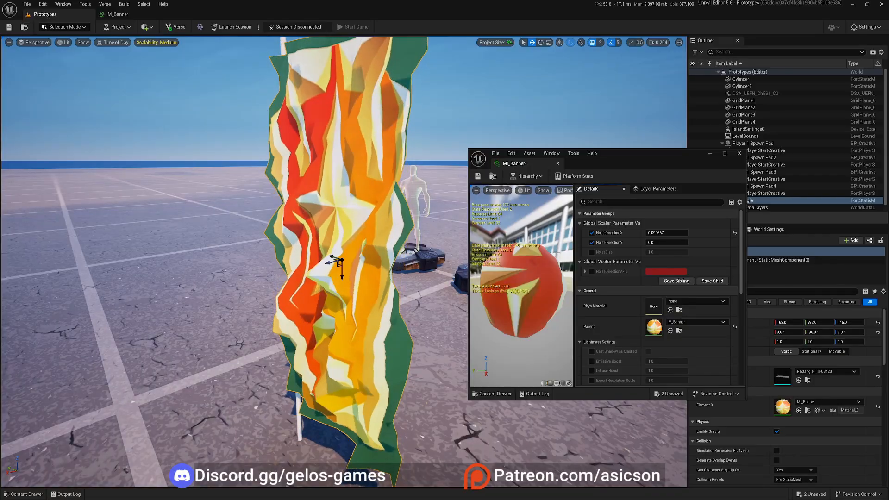
type("0")
key("Return")
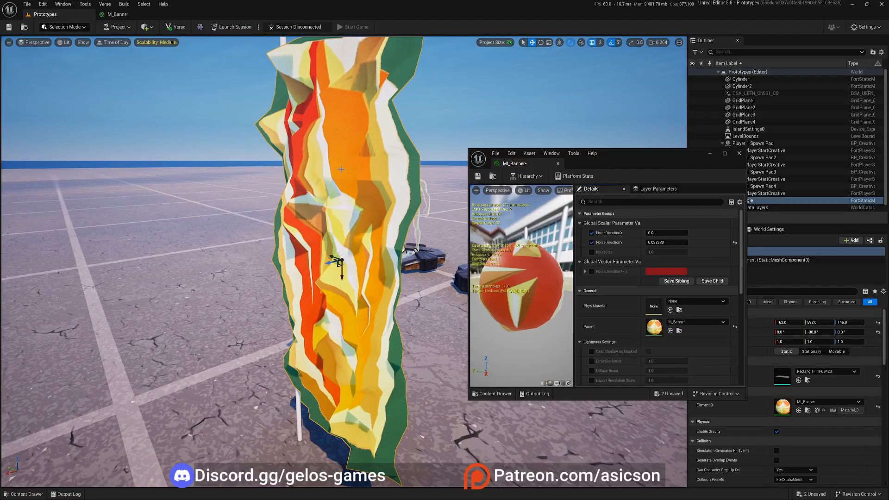
Step: Override the NoiseSize parameter in MI_Banner, set it to 0.2, and view the banner's deformation
left_click(591, 252)
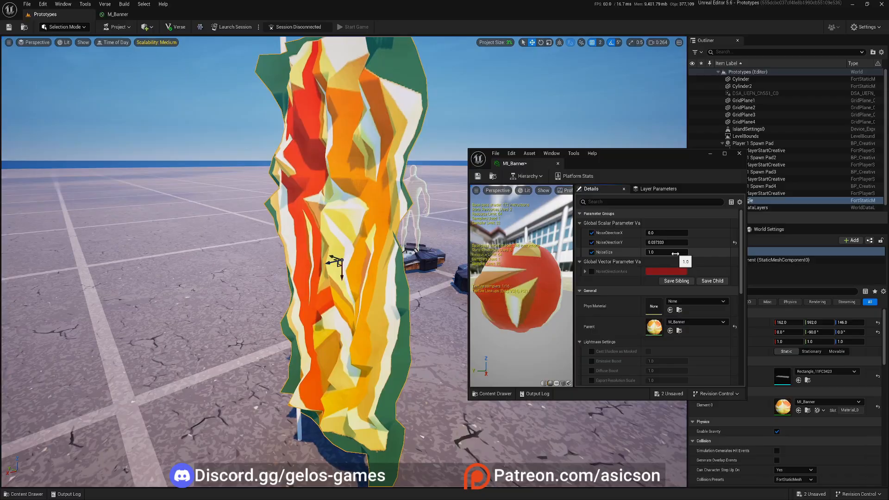
left_click_drag(674, 252, 648, 253)
type("0.2")
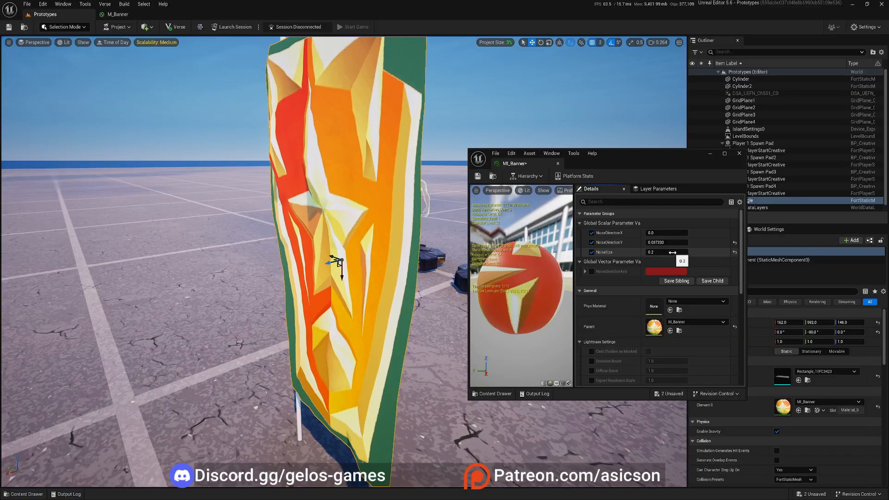
right_click_drag(357, 190, 355, 182)
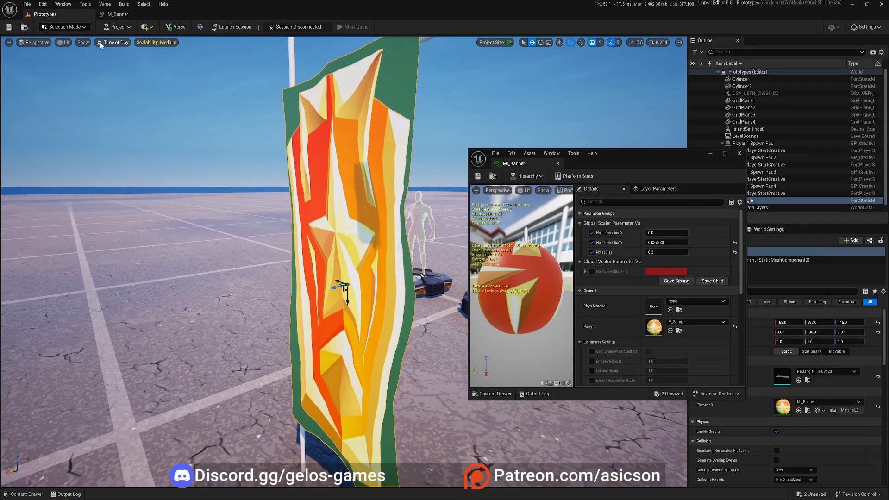
Step: In the M_Banner graph, feed the Multiply result into Base Color in place of the banner texture to preview it
left_click(140, 15)
left_click_drag(625, 157, 710, 248)
right_click_drag(553, 172, 444, 257)
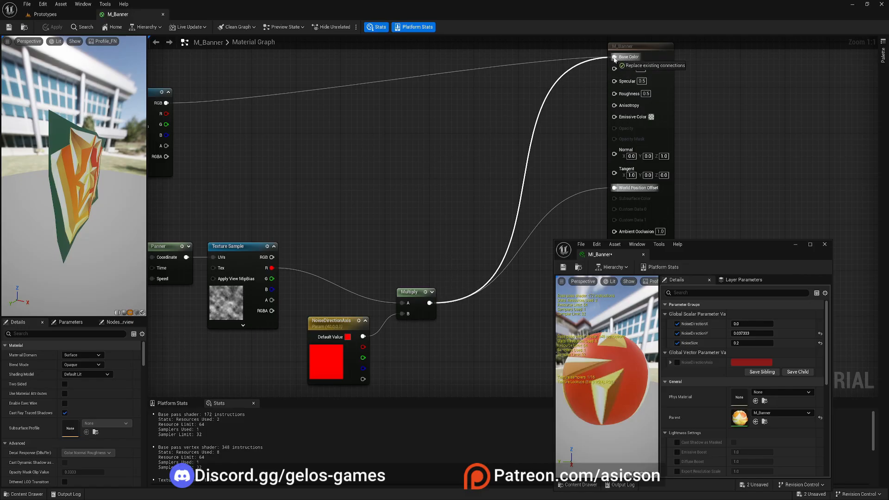
left_click_drag(615, 59, 615, 57)
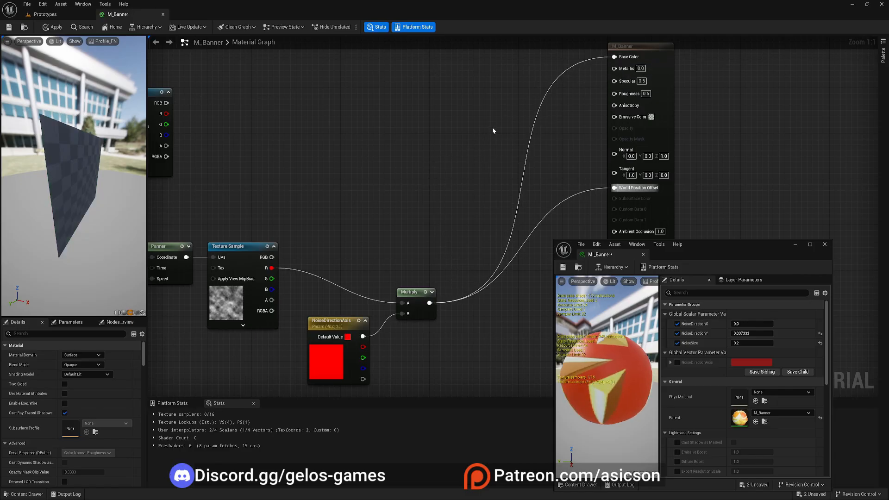
right_click_drag(494, 129, 528, 144)
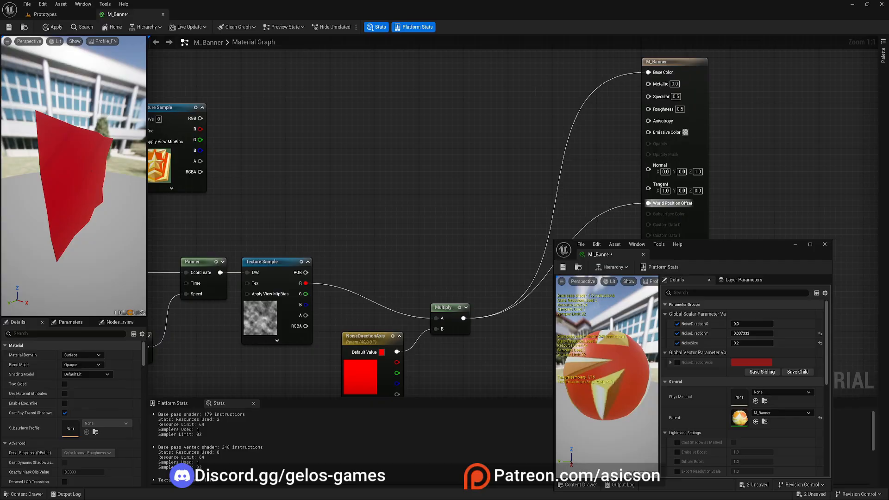
right_click_drag(461, 227, 415, 228)
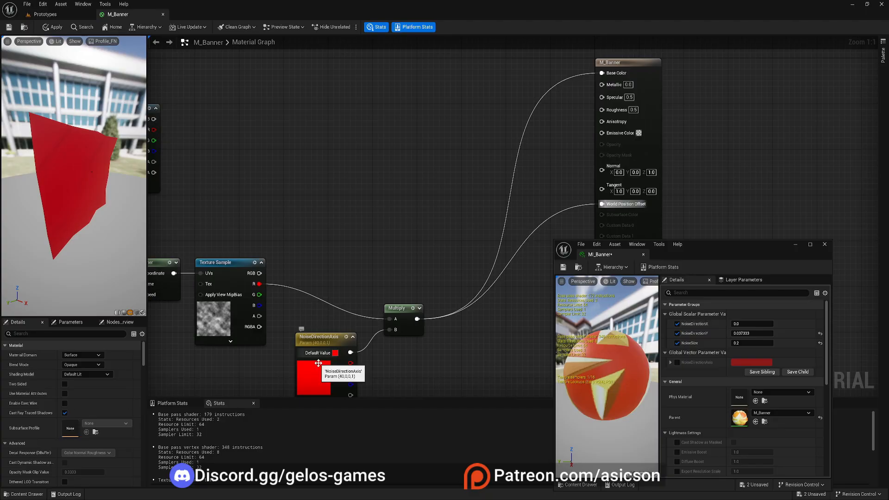
right_click_drag(393, 369, 382, 339)
right_click_drag(442, 313, 425, 329)
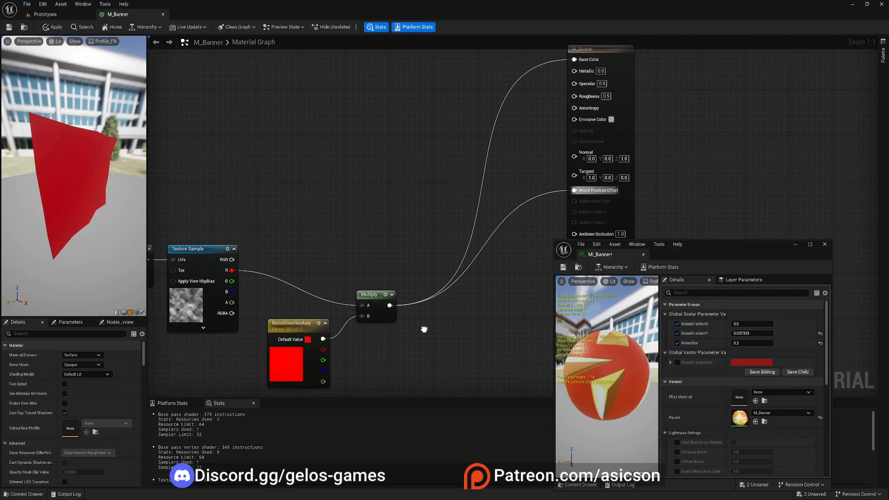
right_click_drag(409, 221, 399, 236)
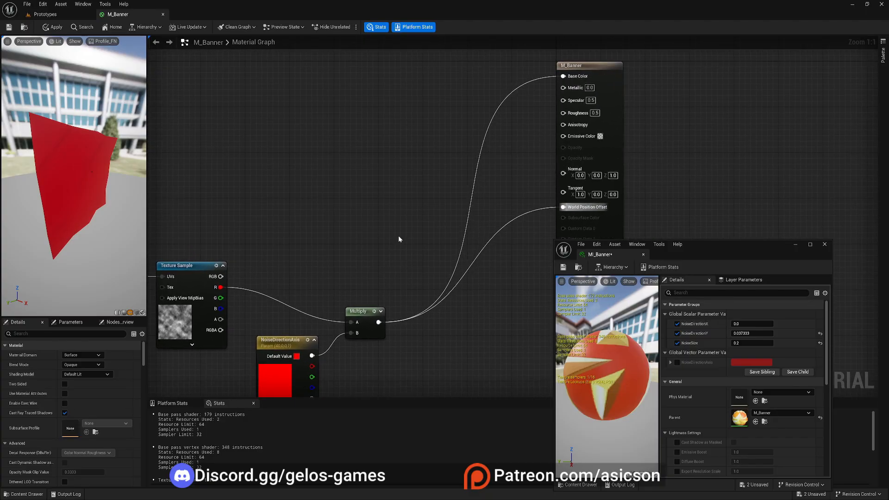
Step: Add a component mask limited to the R channel and route the Multiply output through it into Base Color
right_click(401, 202)
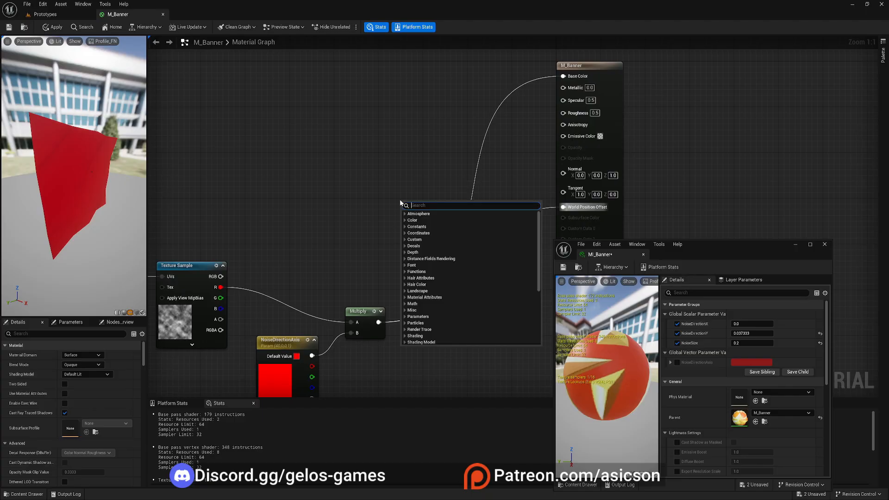
type("mask")
left_click(434, 250)
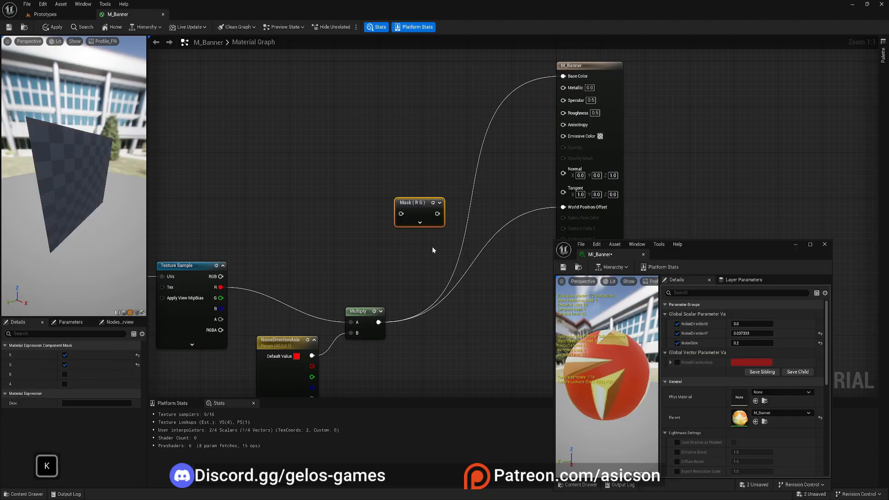
left_click_drag(401, 214, 379, 321)
left_click(67, 365)
right_click_drag(435, 213, 405, 257)
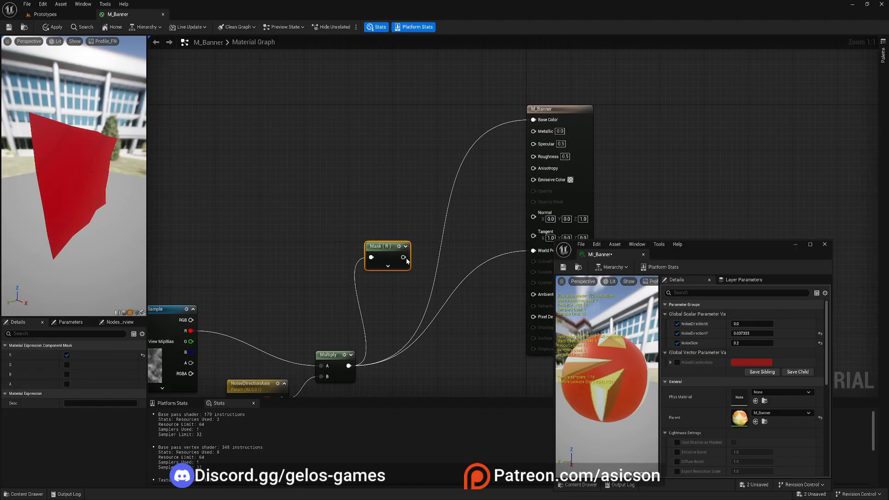
left_click_drag(403, 257, 535, 120)
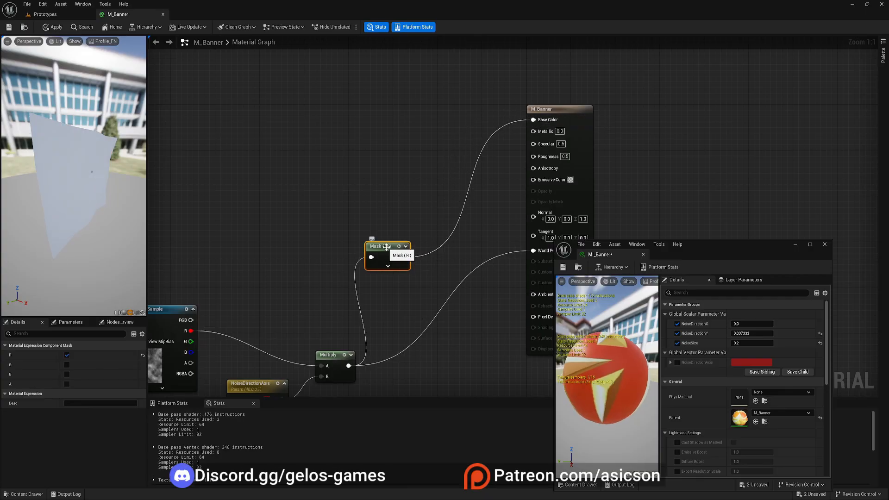
left_click_drag(92, 174, 83, 184)
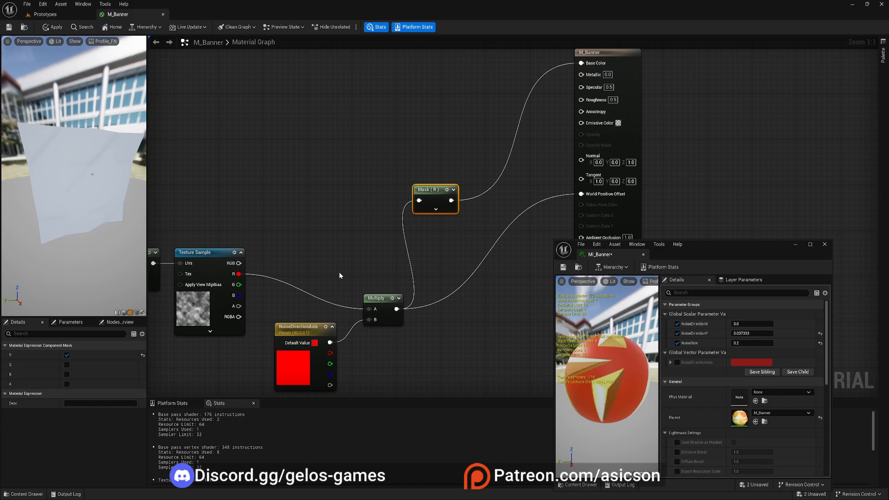
Step: Replace the Mask node with a direct link from the noise Texture Sample's R output to Base Color, and save M_Banner
left_click_drag(418, 368, 417, 367)
left_click(347, 263)
right_click_drag(361, 255, 338, 304)
right_click_drag(190, 323, 204, 300)
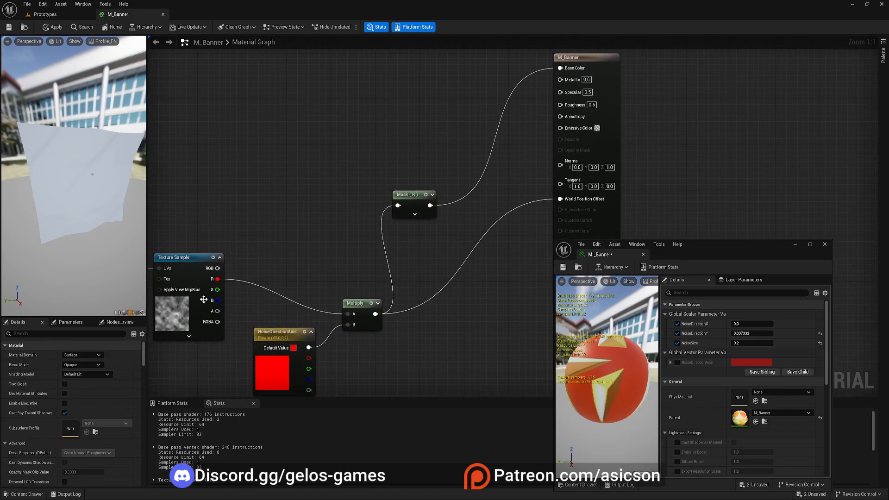
left_click_drag(388, 193, 561, 68)
left_click(419, 205)
key("Delete")
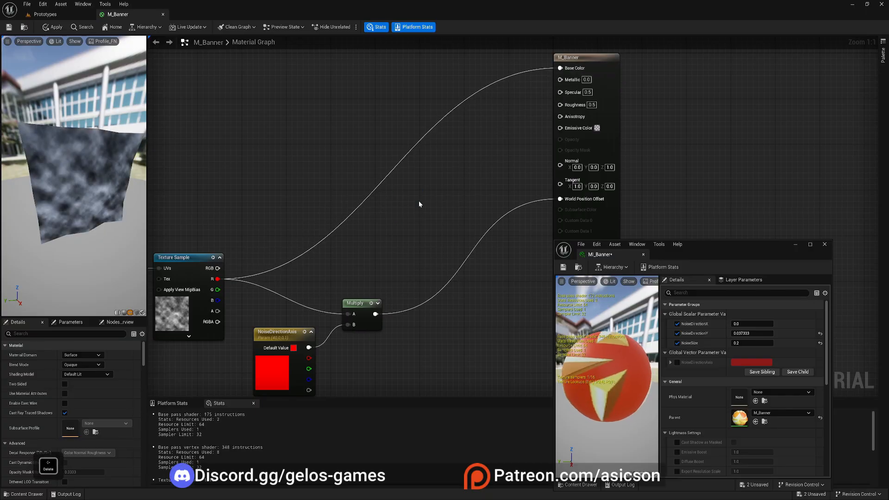
key("ctrl+s")
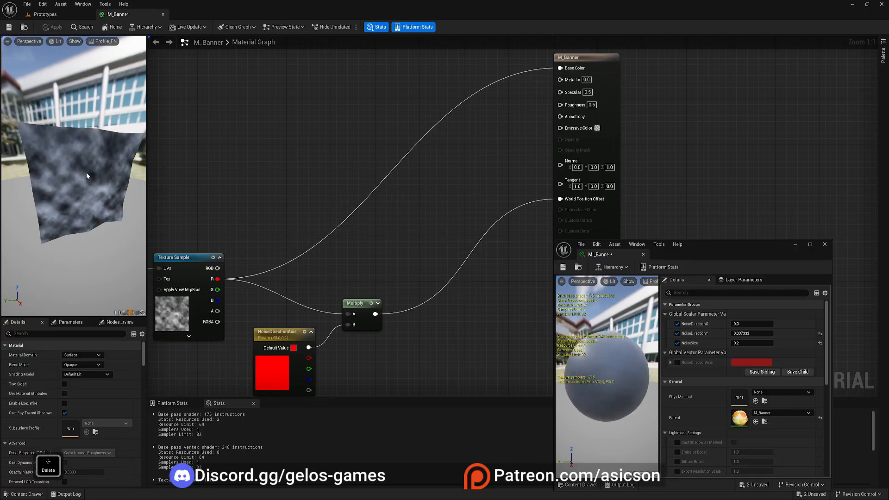
Step: Examine from several sides in the Prototypes level how the noise pattern moves across and deforms the banner
left_click(79, 14)
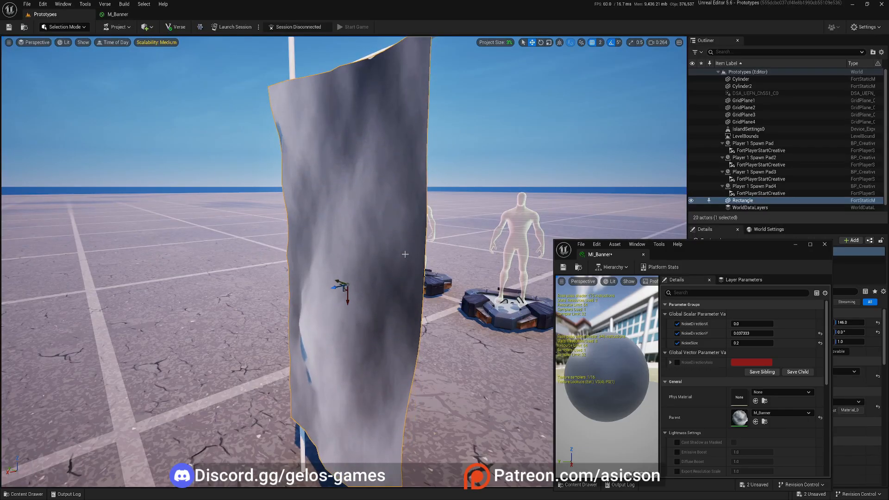
key("a")
right_click_drag(405, 253, 456, 253)
key("d")
key("s")
key("w")
key("d")
scroll(428, 243, "down", 5)
key("w")
key("a")
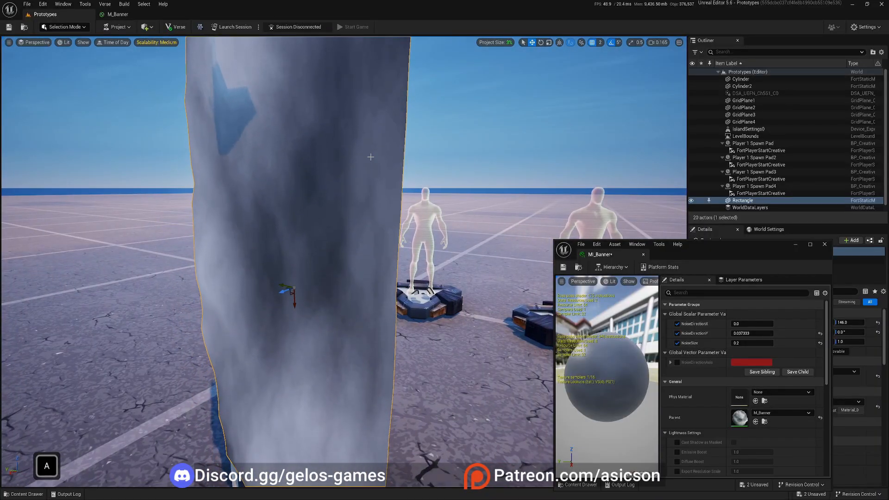
key("d")
right_click_drag(371, 157, 250, 250)
key("s")
key("a")
key("w")
key("s")
key("d")
key("a")
right_click_drag(332, 313, 255, 317)
key("d")
key("w")
key("a")
mouse_move(314, 297)
right_mouse_down()
mouse_move(284, 292)
mouse_move(296, 315)
mouse_move(315, 301)
mouse_move(283, 310)
mouse_move(296, 320)
mouse_move(324, 299)
right_mouse_up()
key("a")
key("s")
key("d")
key("w")
key("a")
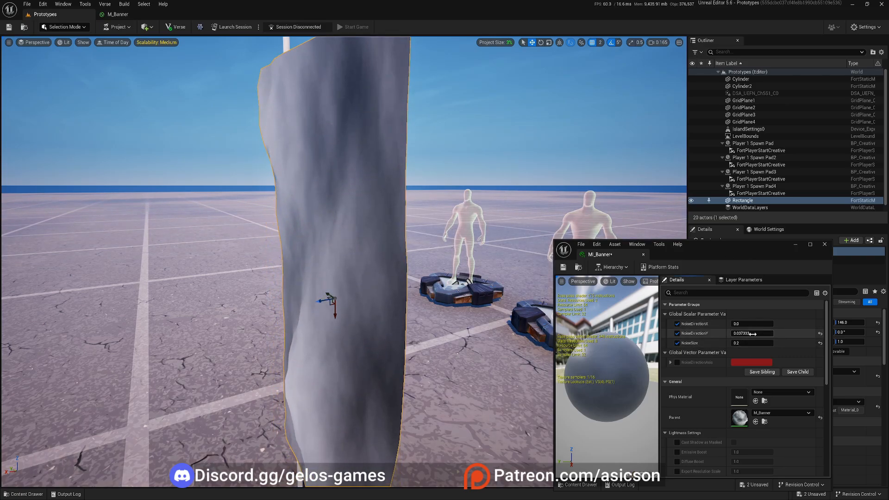
Step: Set NoiseDirectionY to 0.010666 and NoiseSize to 0.264 in MI_Banner
left_click_drag(753, 333, 741, 334)
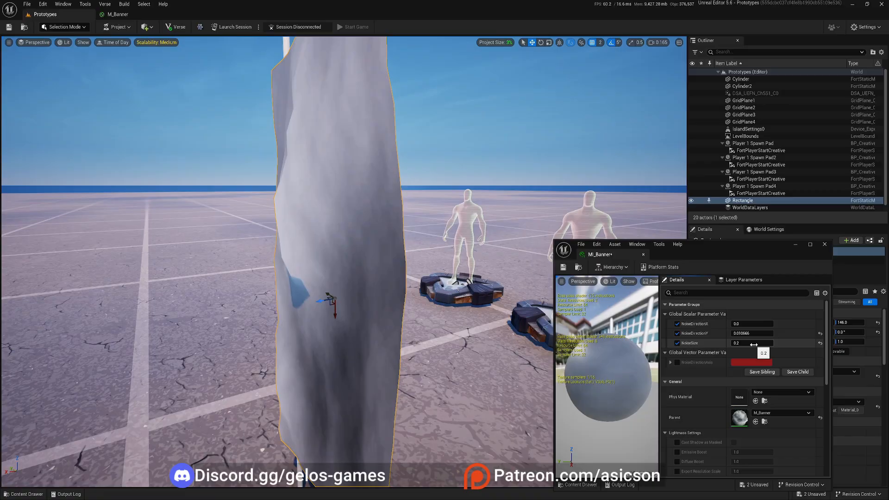
left_click_drag(754, 344, 762, 345)
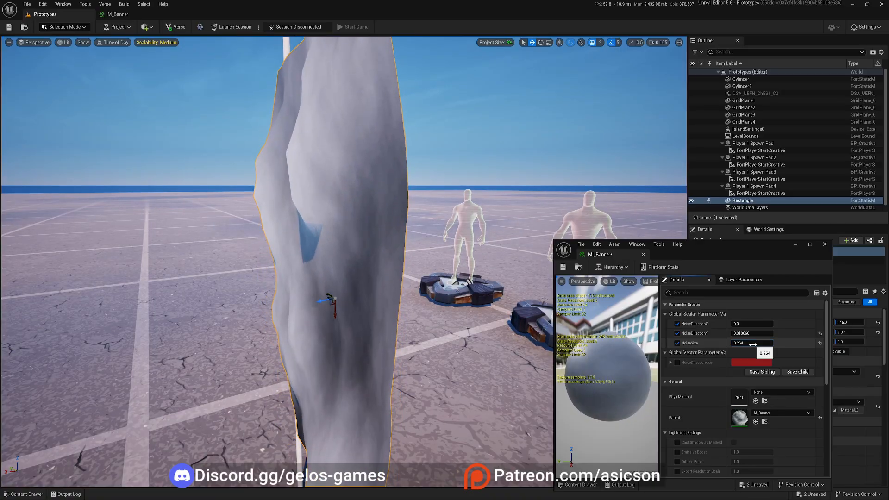
Step: Override NoiseDirectionAxis in MI_Banner and set its R component to 20 while checking the banner's displacement
left_click(678, 363)
left_click(707, 363)
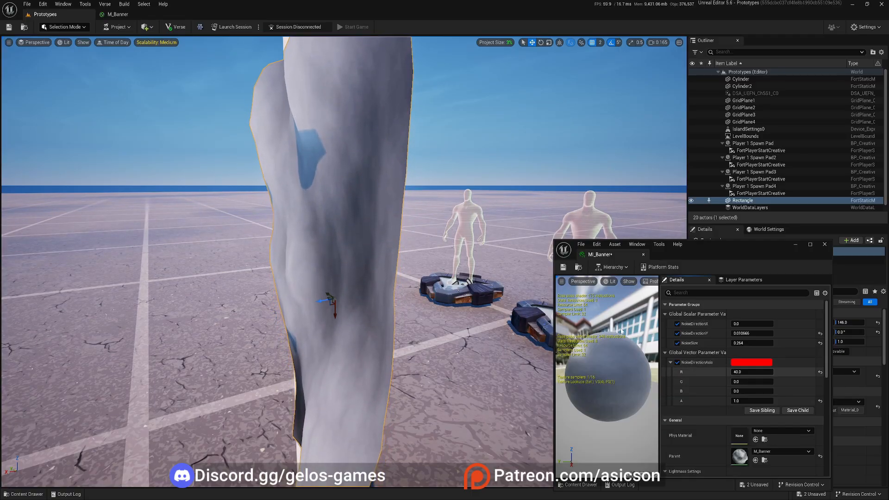
right_click_drag(344, 261, 301, 257)
key("s")
key("s")
mouse_move(365, 349)
right_mouse_down()
mouse_move(377, 344)
mouse_move(381, 357)
mouse_move(365, 349)
right_mouse_up()
key("w")
left_click(750, 371)
type("20")
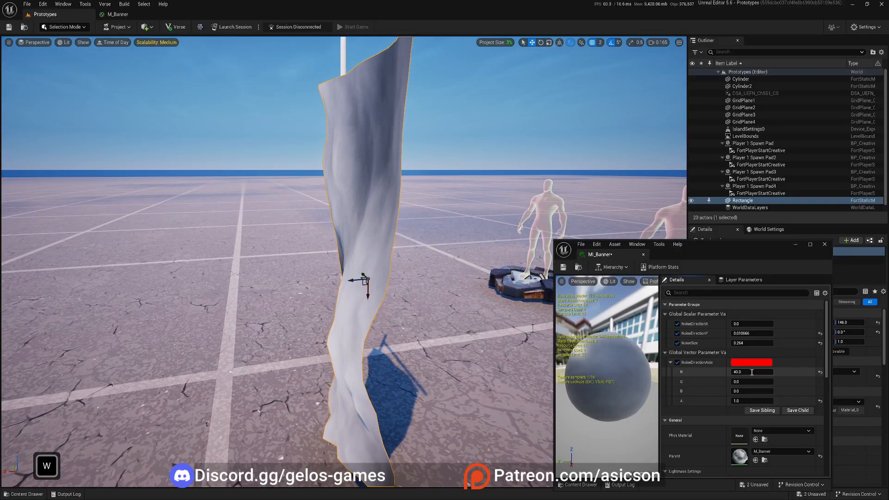
key("Return")
type("2")
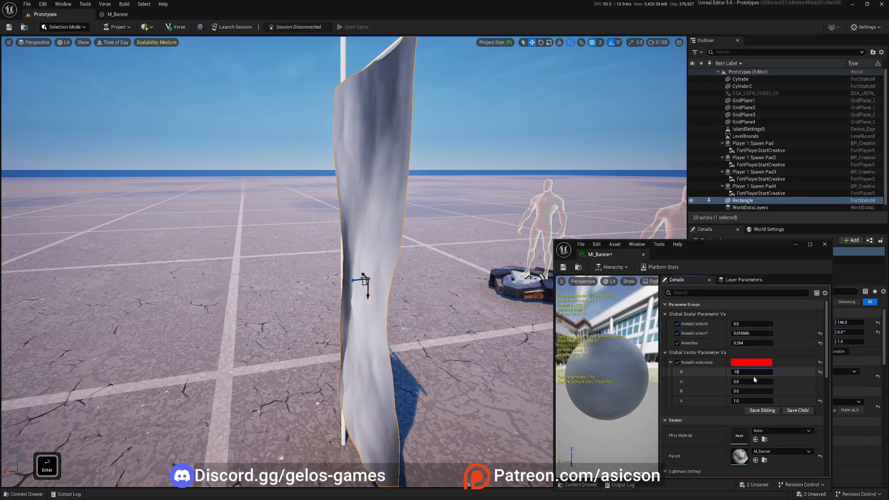
type("0")
key("Return")
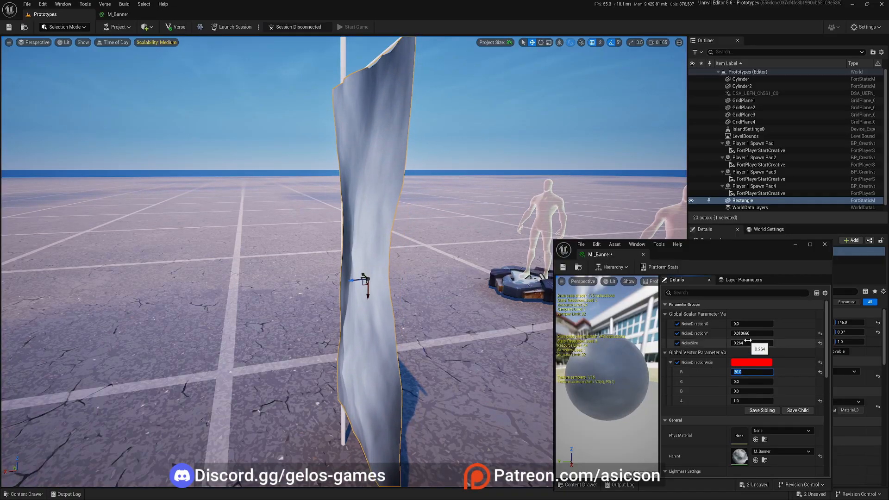
Step: Set NoiseDirectionX to 0.005333 and NoiseSize to 0.125333 in MI_Banner and check the banner's movement
left_click_drag(752, 325, 769, 325)
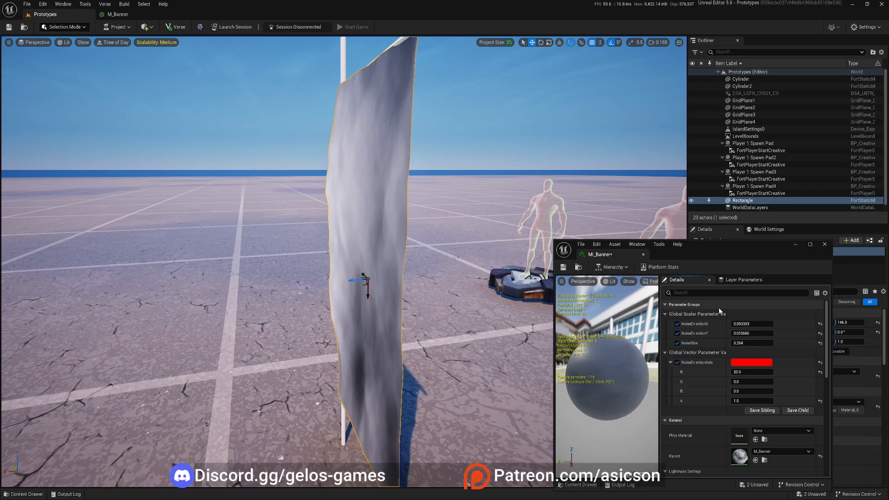
left_click_drag(760, 324, 744, 343)
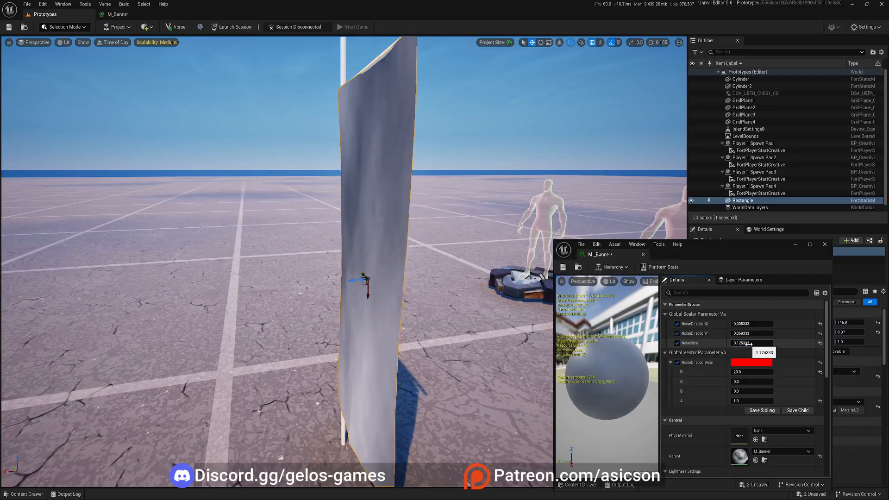
right_click_drag(509, 278, 546, 257)
key("s")
key("d")
key("a")
key("w")
key("a")
Step: Set NoiseDirectionY to 0.048 in MI_Banner and check the banner's motion from the side
left_click_drag(753, 334, 749, 334)
mouse_move(509, 278)
right_mouse_down()
mouse_move(456, 273)
mouse_move(514, 273)
right_mouse_up()
key("d")
key("s")
key("a")
key("w")
Step: Add a three-component constant colour node to the M_Banner graph and connect it to Base Color in place of the noise texture
left_click(118, 15)
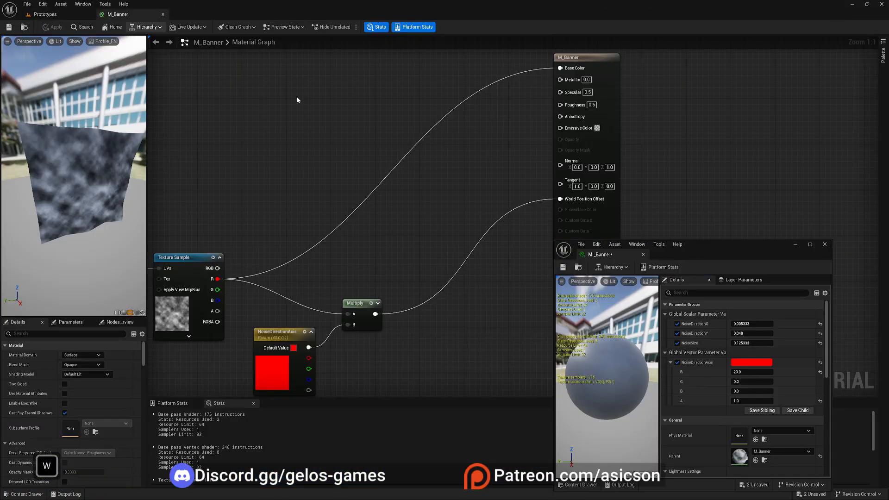
right_click_drag(393, 196, 577, 217)
right_click_drag(445, 168, 403, 193)
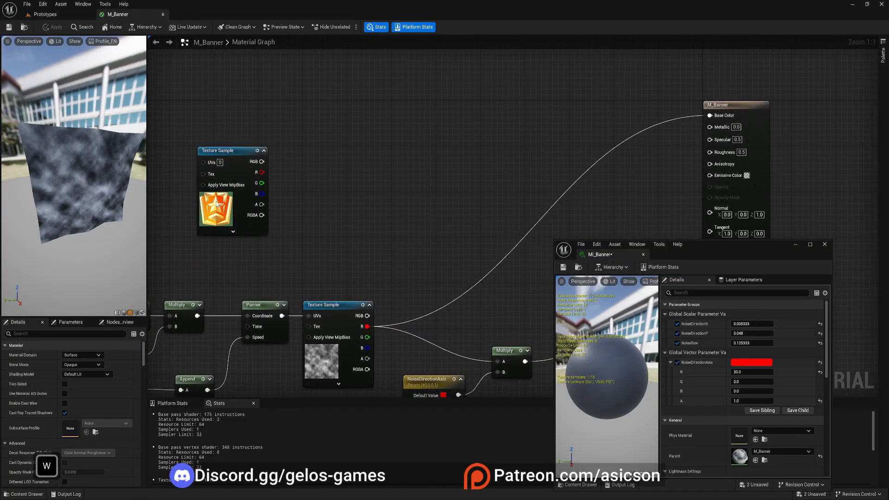
left_click_drag(232, 152, 287, 140)
right_click_drag(463, 150, 387, 172)
key("3")
left_click(391, 133)
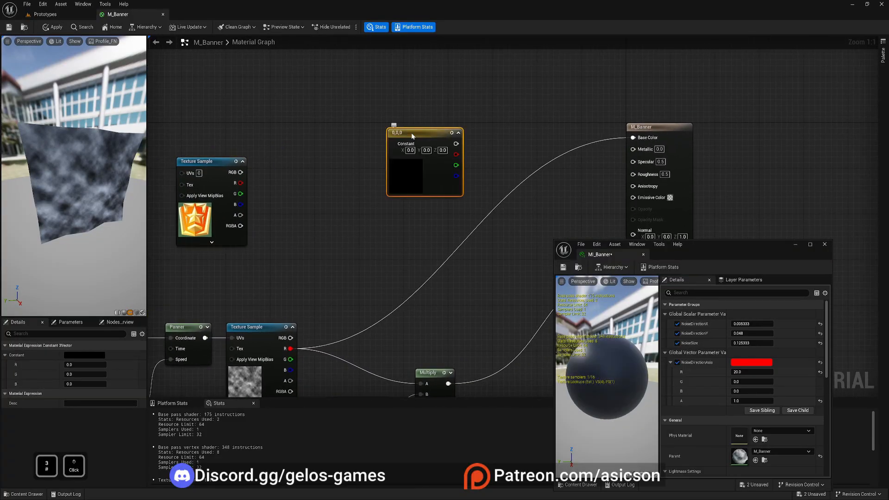
right_click(413, 136)
left_click(468, 137)
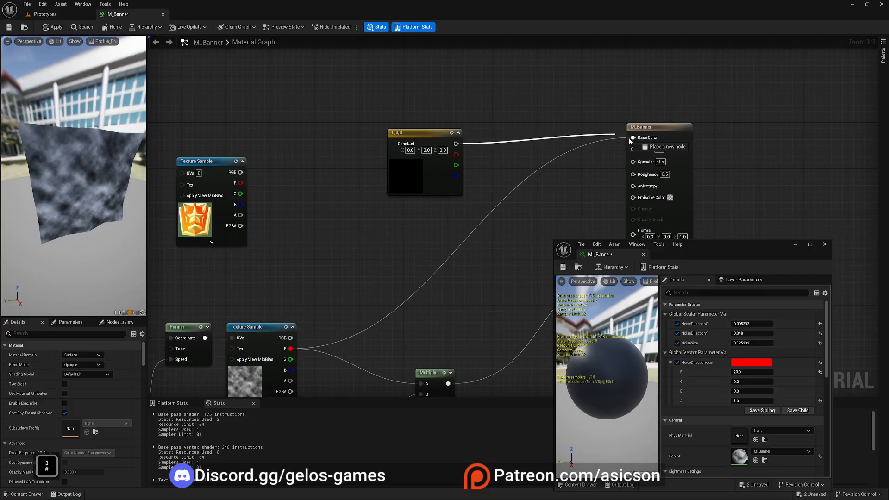
left_click_drag(637, 139, 634, 138)
left_click(428, 159)
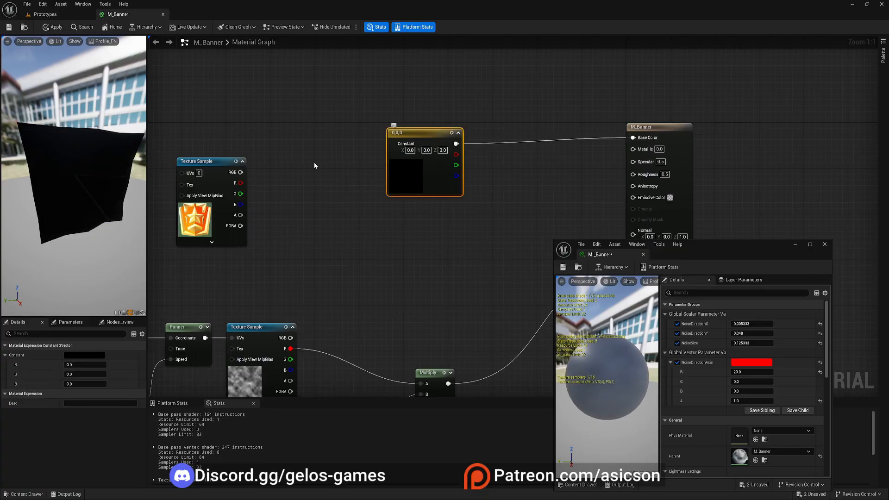
Step: Set the constant colour to blue with R 0.0, G 0.172225 and B 1.0, and save M_Banner
left_click(78, 352)
left_click_drag(115, 348, 99, 320)
left_click(185, 475)
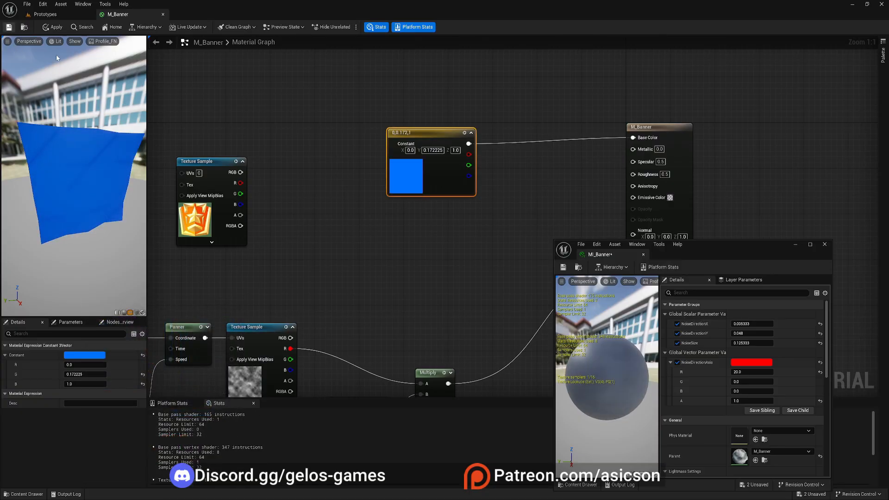
Step: Check the blue banner in the Prototypes level, and enable Two Sided on the M_Banner material
left_click(52, 16)
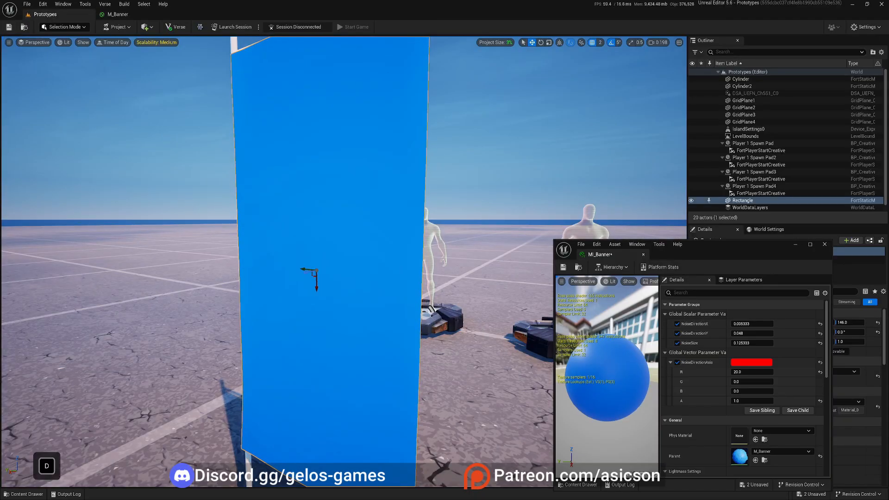
right_click_drag(344, 262, 280, 275)
key("d")
key("s")
key("a")
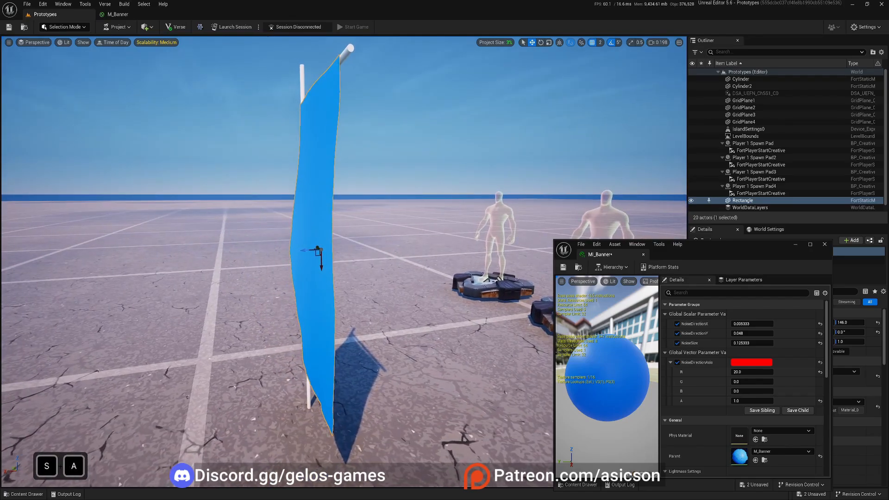
left_click(118, 14)
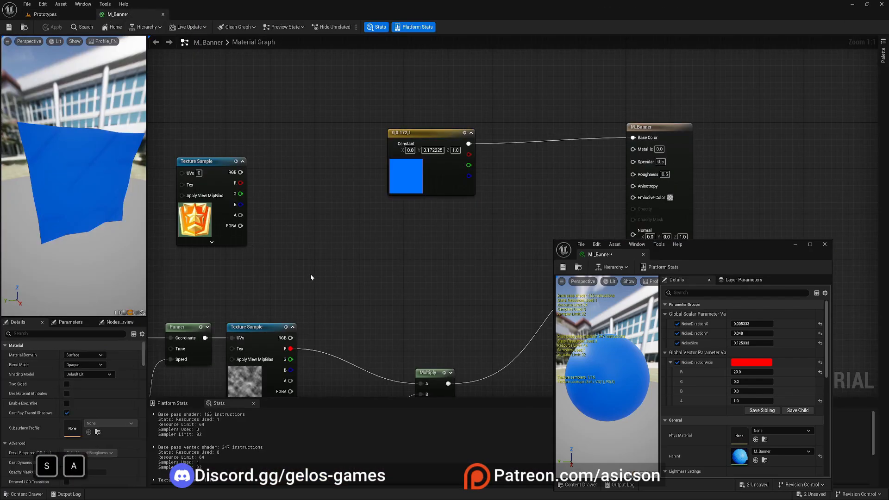
left_click(64, 384)
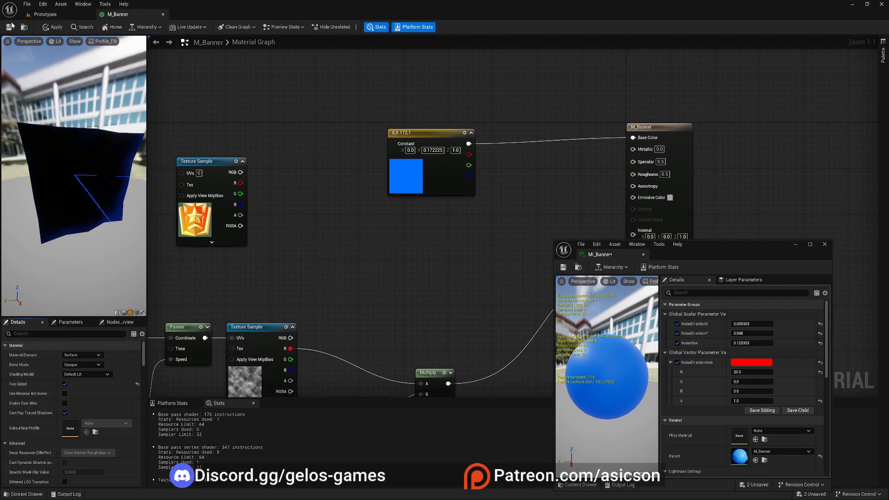
Step: Examine the two-sided banner in the Prototypes level from front, back and side, including where its top edge meets the pole
left_click(57, 18)
key("a")
right_click_drag(344, 261, 598, 294)
key("w")
key("s")
key("d")
key("a")
key("w")
key("e")
scroll(545, 262, "up", 1)
key("w")
scroll(555, 290, "down", 3)
key("a")
key("s")
key("a")
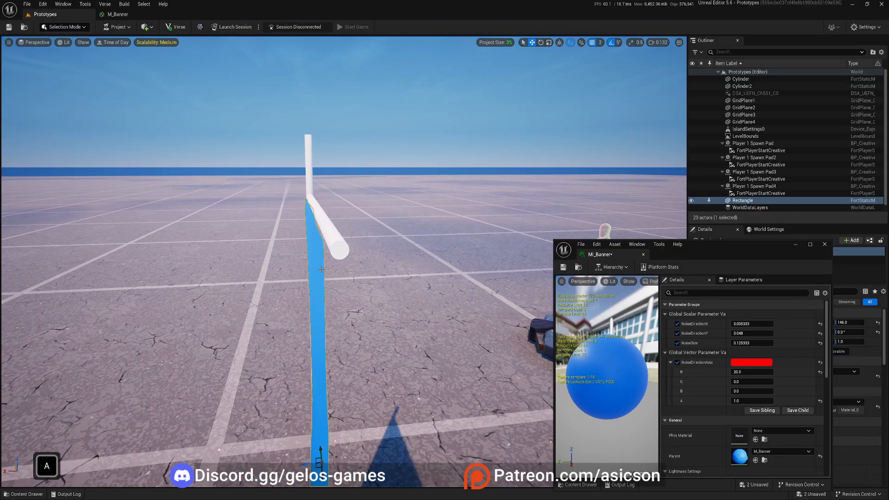
key("a")
right_click_drag(327, 225, 472, 250)
key("w")
scroll(328, 225, "up", 1)
key("s")
key("a")
right_click_drag(313, 238, 403, 267)
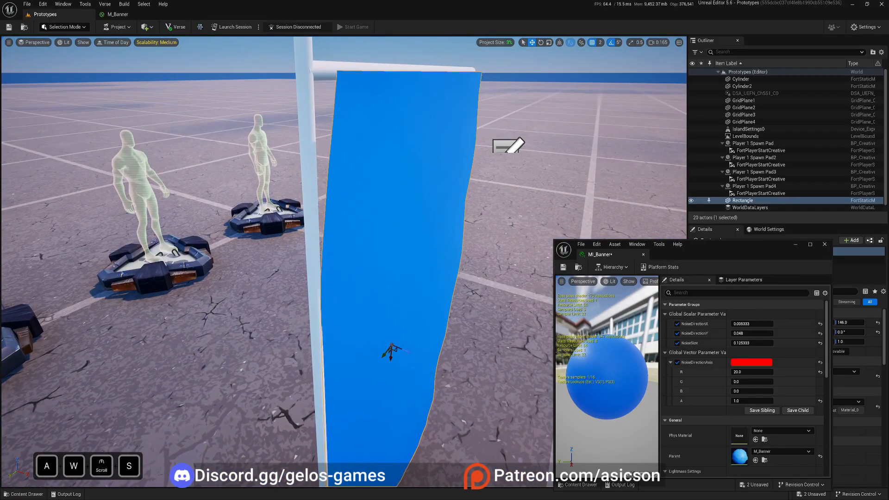
key("s")
key("a")
right_click_drag(314, 238, 185, 176)
key("d")
key("s")
key("w")
key("s")
key("a")
key("w")
Step: Move the final Multiply node and the NoiseDirectionAxis node of M_Banner up in line with the noise Texture Sample
left_click(130, 15)
right_click_drag(351, 234, 438, 207)
scroll(439, 207, "down", 3)
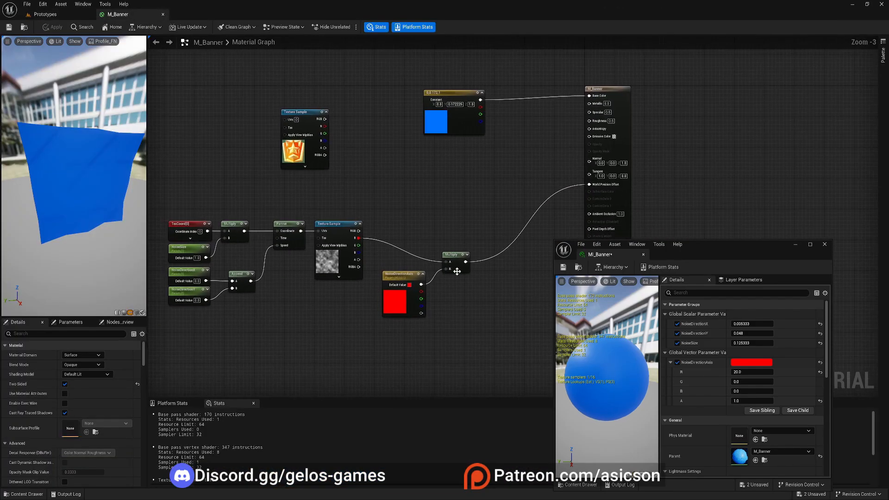
left_click_drag(463, 258, 463, 233)
left_click_drag(403, 280, 406, 254)
right_click_drag(352, 207, 444, 197)
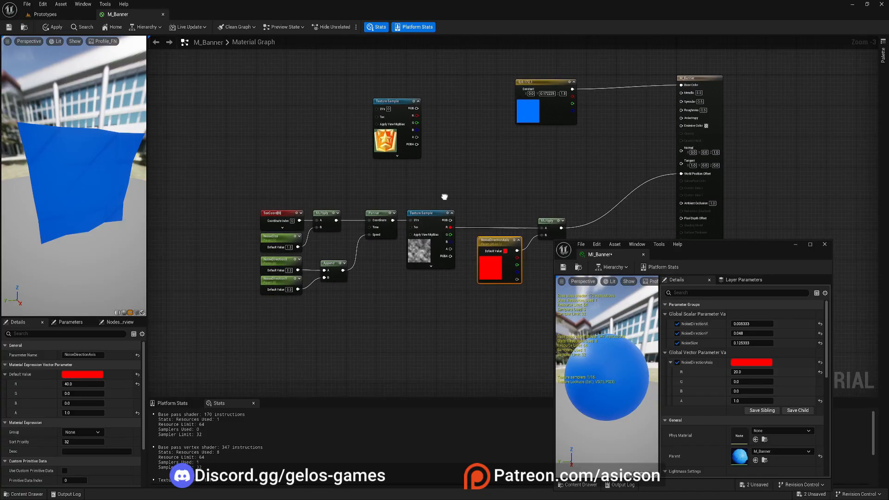
Step: Dock the floating MI_Banner editor beside M_Banner in the main window and return to the M_Banner graph
left_click_drag(242, 189, 547, 325)
left_click_drag(719, 260, 203, 16)
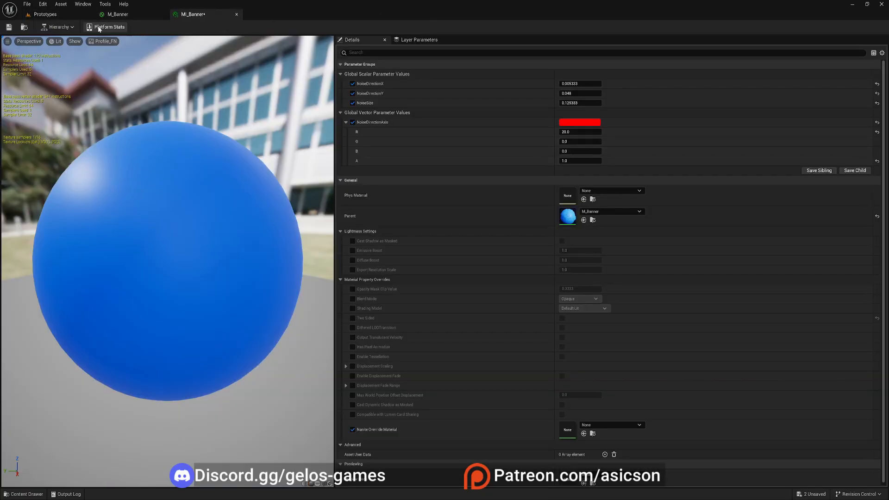
left_click(117, 14)
Step: Move the whole noise node group lower in the graph and place the star Texture Sample beneath the blue constant
right_click_drag(374, 313, 423, 313)
left_click_drag(293, 330, 631, 231)
left_click_drag(637, 229, 633, 278)
right_click_drag(451, 146, 461, 182)
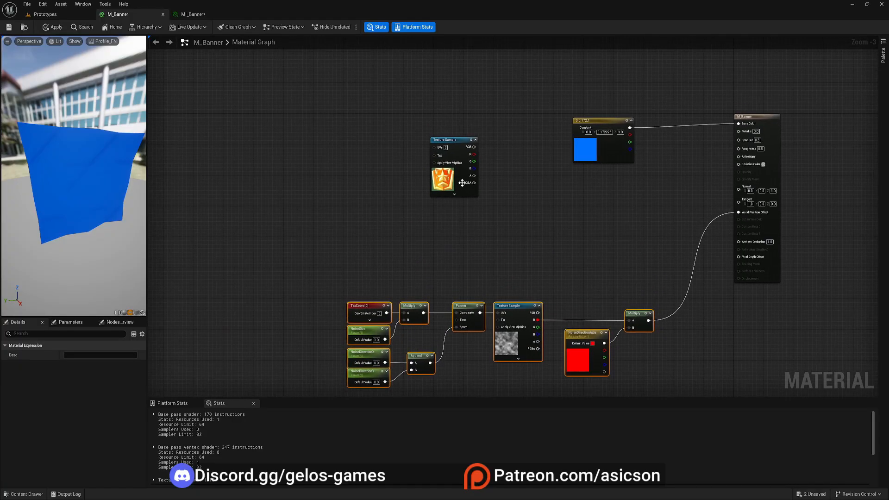
left_click_drag(461, 182, 597, 224)
right_click_drag(282, 147, 365, 165)
left_click(364, 165)
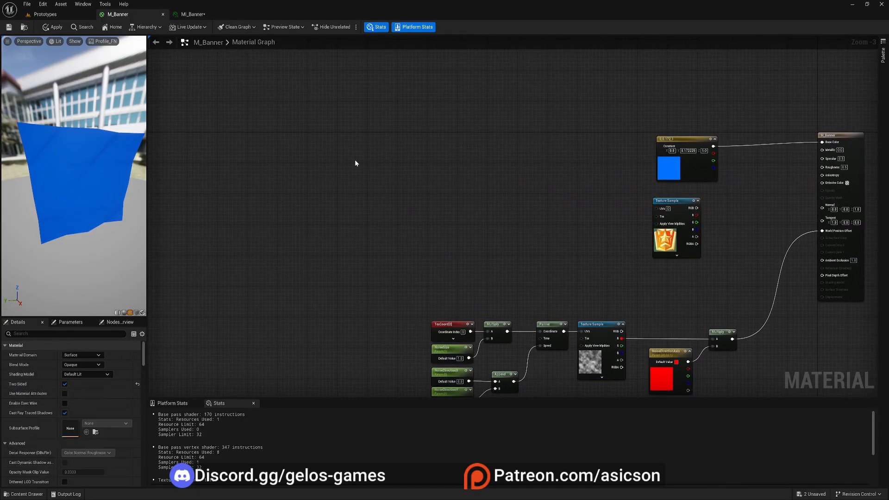
Step: Add a TexCoord node in the empty area above the noise nodes and view the preview mesh from the front
key("u")
left_click(327, 153)
left_click_drag(326, 152, 367, 190)
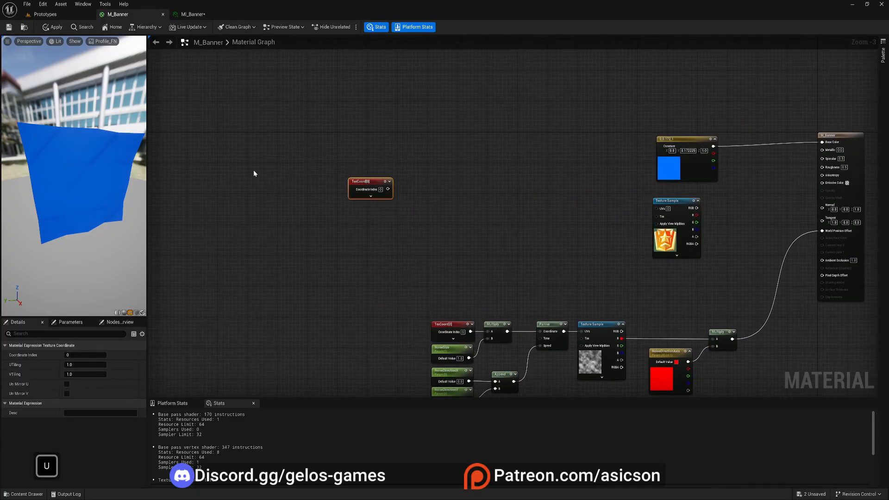
scroll(116, 169, "down", 5)
scroll(112, 169, "up", 5)
left_click_drag(110, 168, 86, 162)
middle_click_drag(120, 149, 104, 151)
scroll(99, 157, "down", 2)
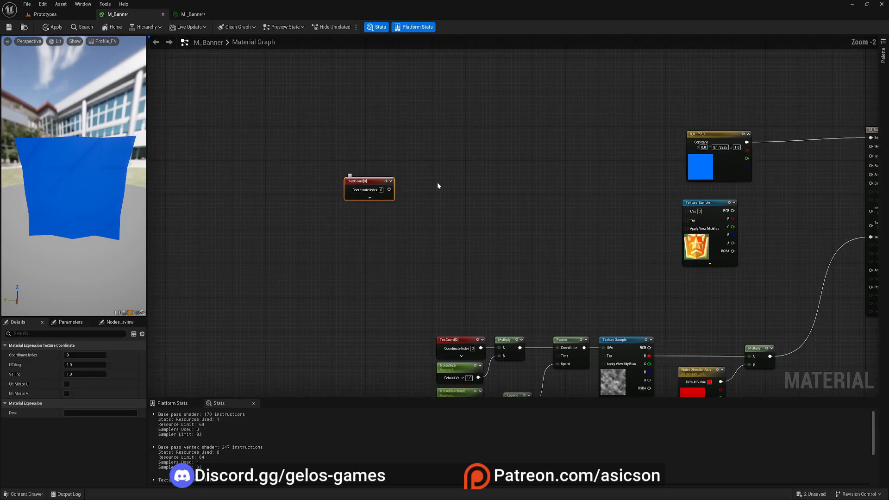
Step: Add a ComponentMask node beside the new TexCoord node and connect the TexCoord output to its input
scroll(355, 196, "up", 1)
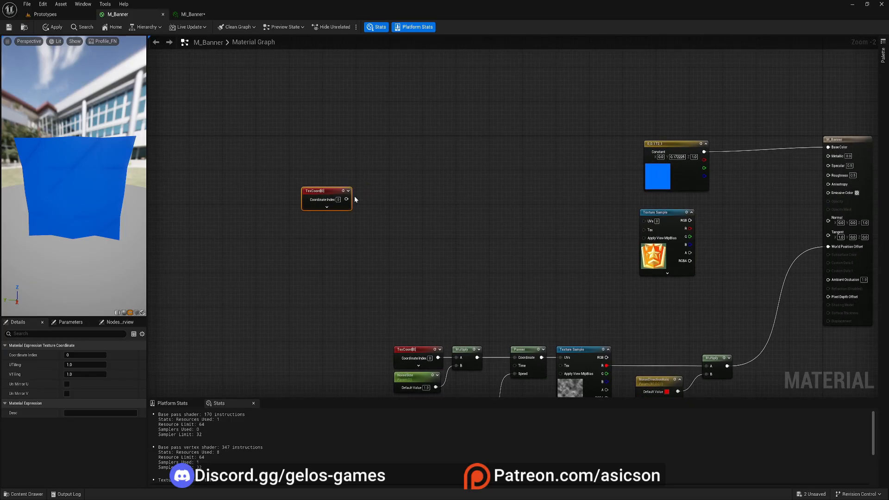
right_click_drag(374, 196, 355, 195)
right_click(355, 197)
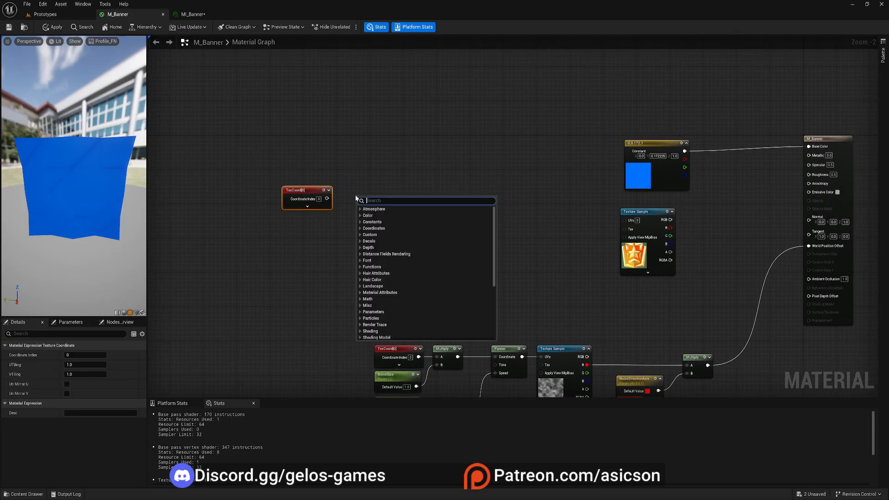
type("mask")
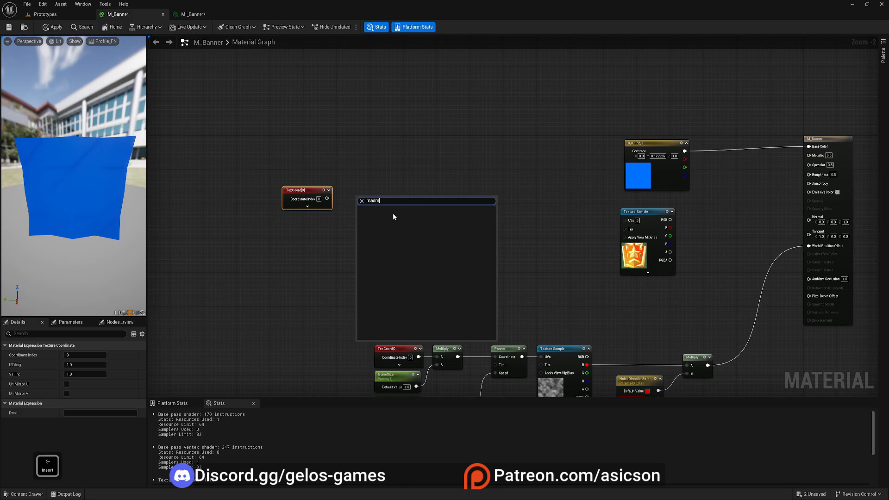
left_click(382, 241)
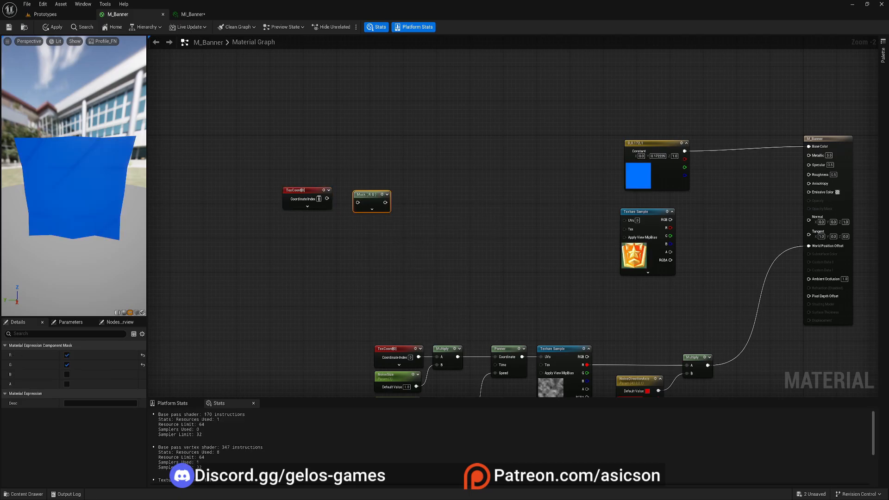
left_click_drag(348, 206, 363, 191)
right_click_drag(369, 187, 345, 192)
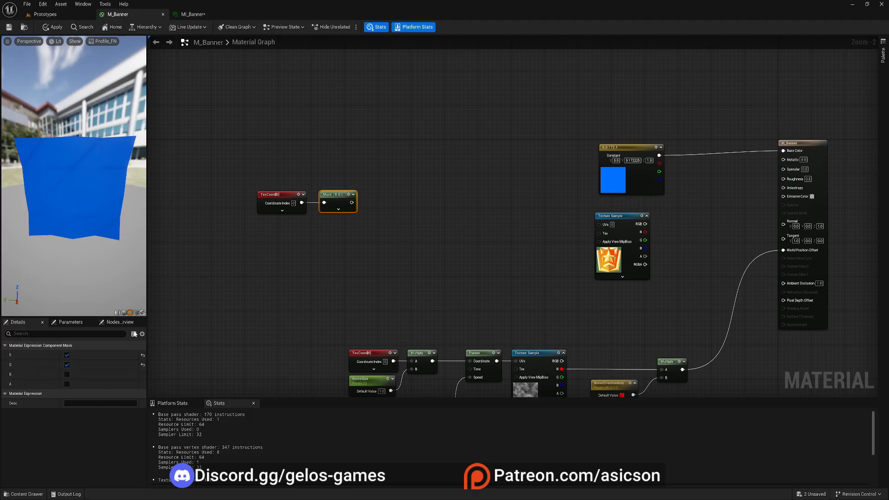
Step: Limit the mask to the G channel and connect its output to Base Color
left_click(67, 364)
left_click(67, 355)
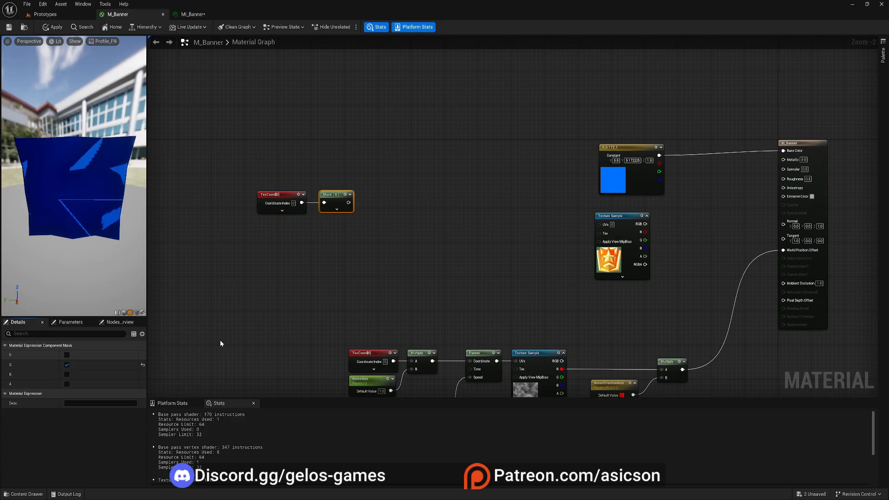
right_click_drag(376, 193, 365, 192)
left_click_drag(321, 201, 757, 149)
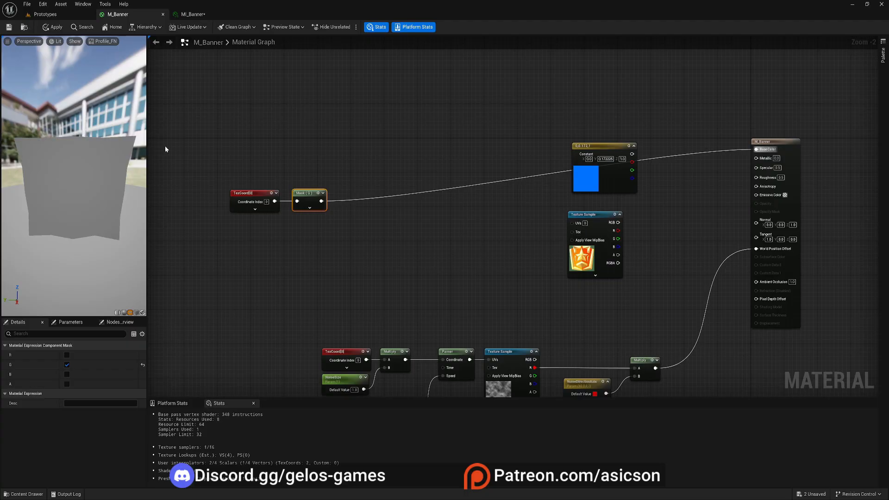
Step: Enlarge the material preview and inspect the vertical mask gradient on the banner mesh from several angles
left_click_drag(100, 175, 280, 157)
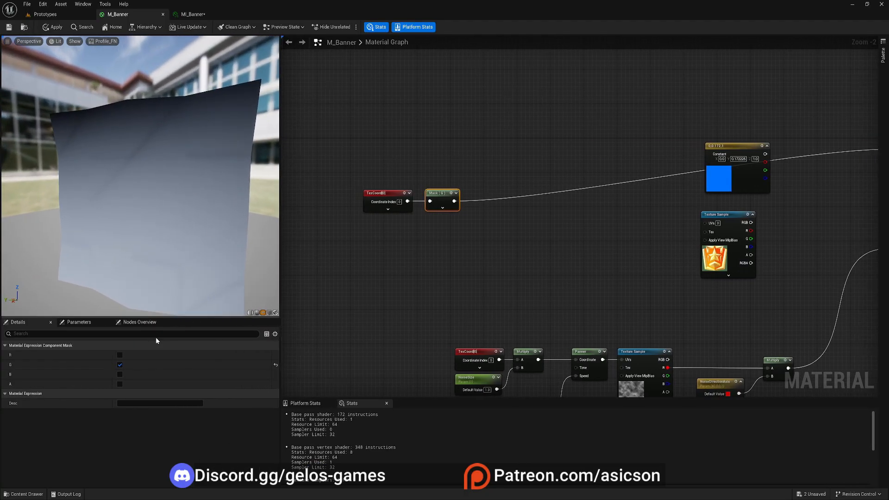
left_click_drag(160, 331, 160, 339)
left_click_drag(186, 177, 144, 109)
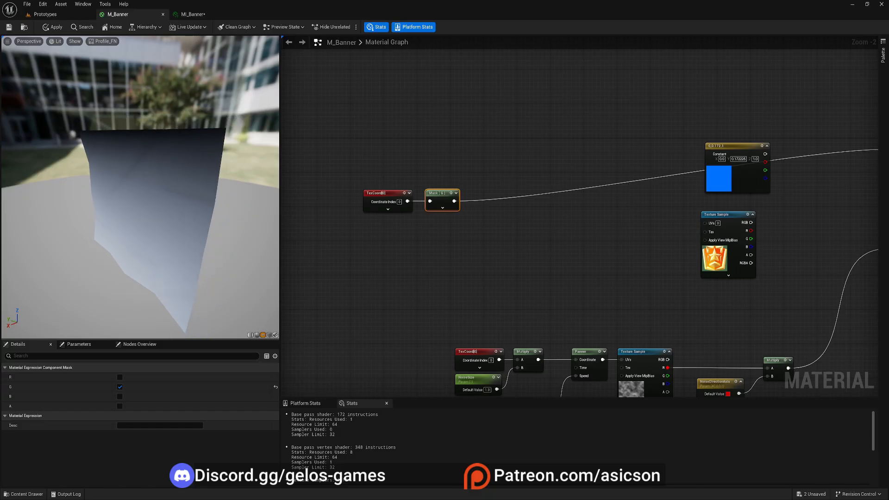
right_click_drag(128, 200, 128, 241)
Step: Add a Named Reroute Declaration node beside the Mask node and name it Connection Mask
right_click_drag(488, 183, 418, 179)
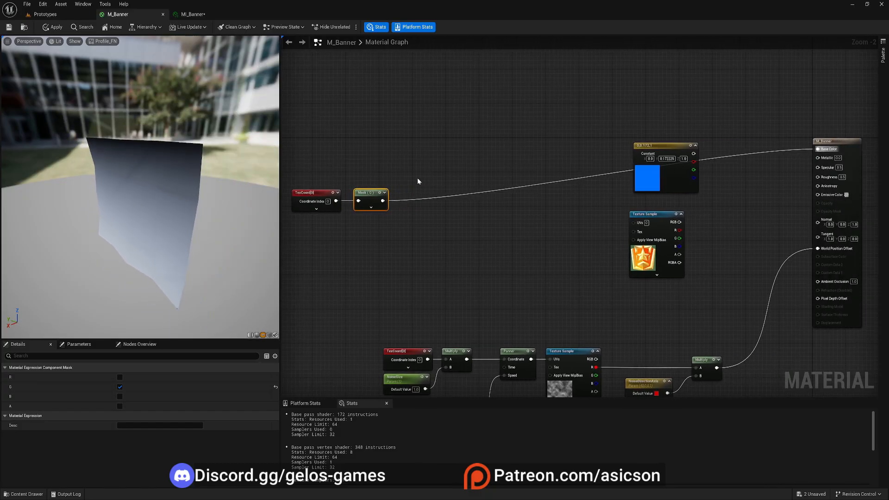
right_click(441, 176)
type("rer")
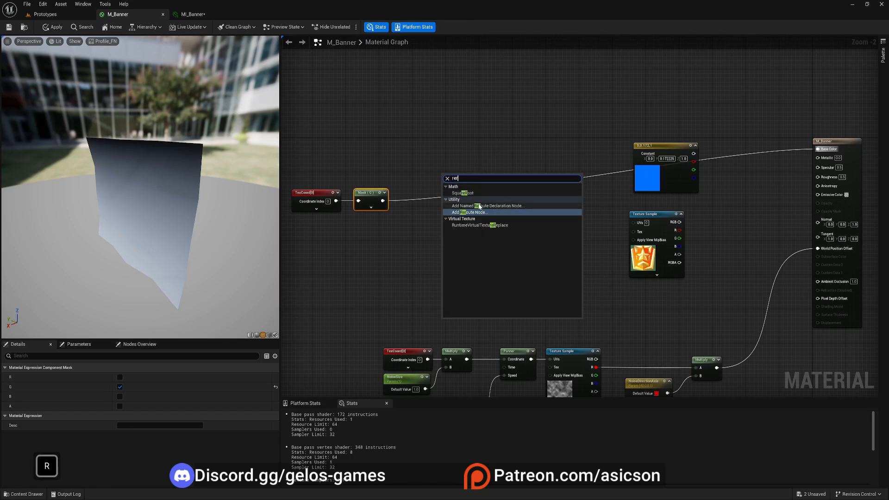
left_click(485, 205)
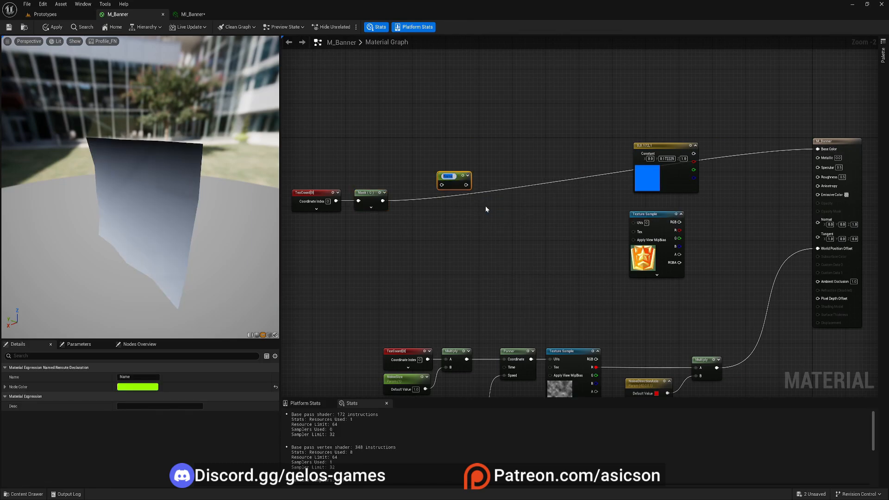
type("Connection")
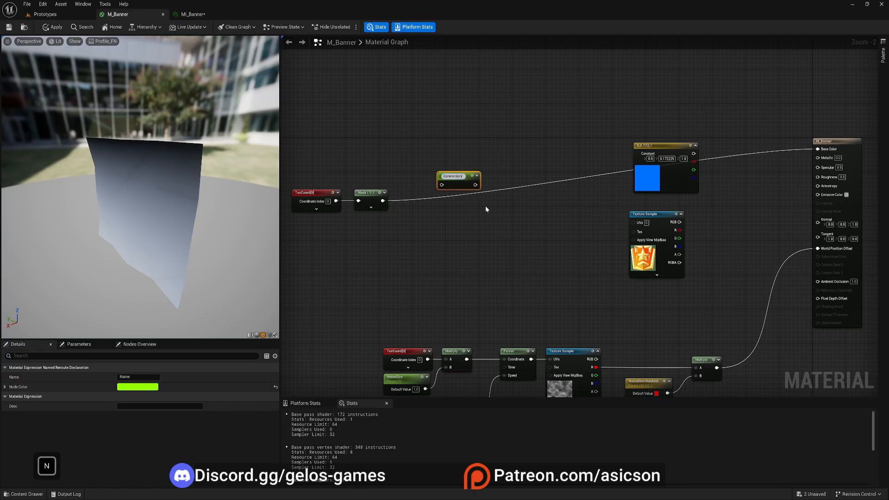
type(" Mask")
key("Return")
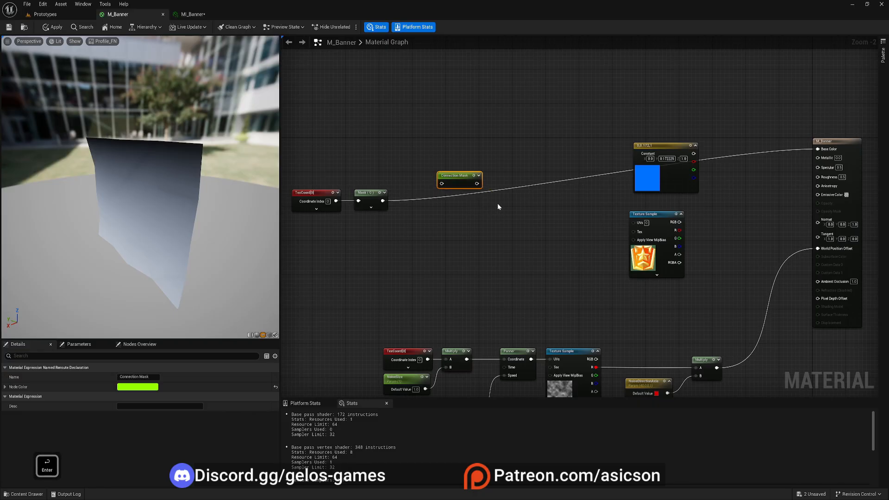
Step: Multiply the noise offset by the Connection Mask reroute using a new Multiply node, and connect the result to World Position Offset
right_click_drag(500, 213, 537, 242)
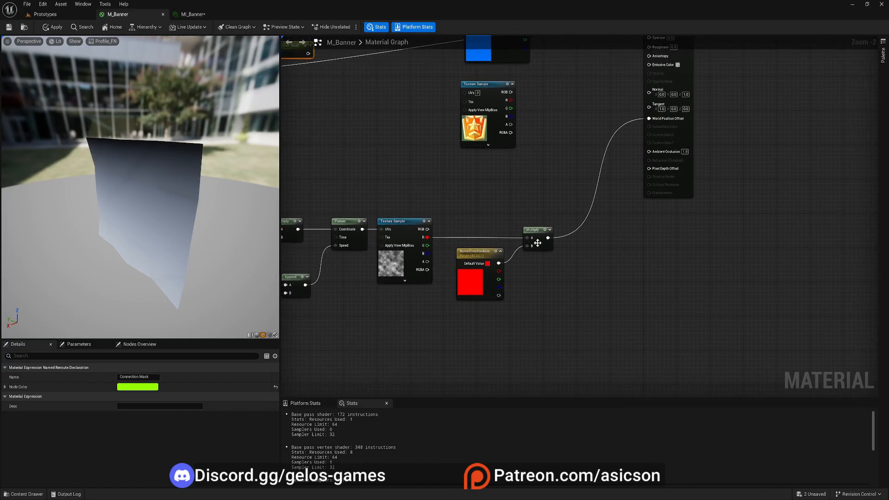
key("m")
left_click(572, 240)
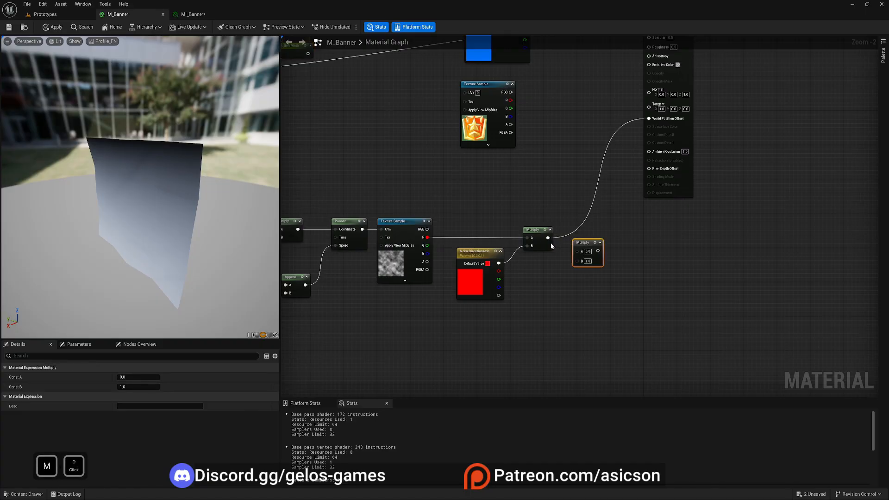
left_click_drag(548, 238, 533, 263)
left_click(579, 273)
left_click(590, 284)
right_click_drag(628, 230, 598, 287)
left_click_drag(572, 293, 620, 175)
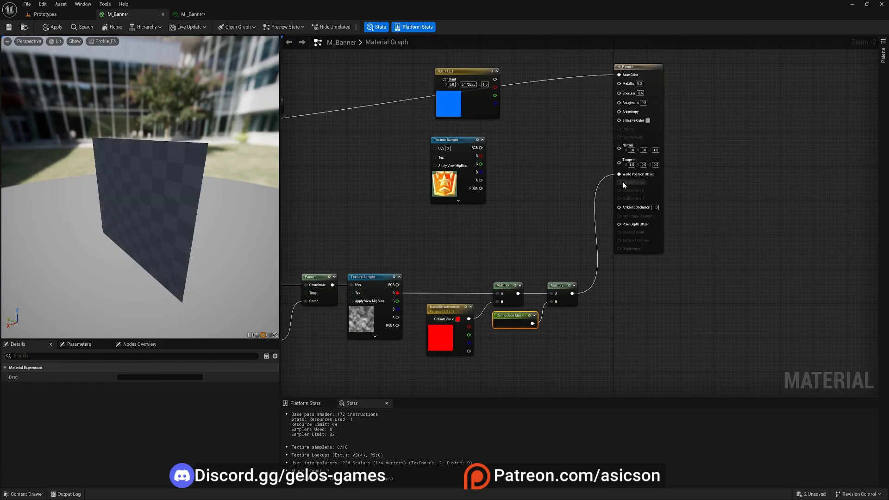
Step: Examine the banner in the Prototypes level from several angles, checking its motion where it meets the pole
left_click(45, 14)
key("d")
key("d")
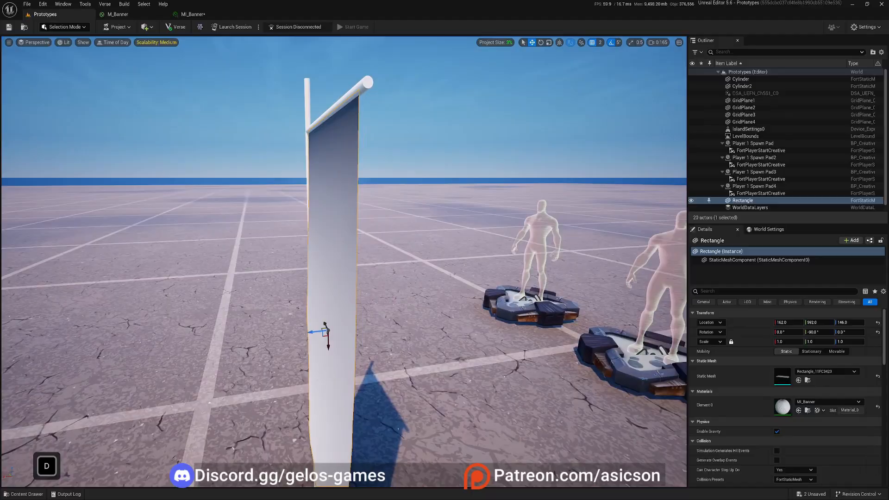
key("d")
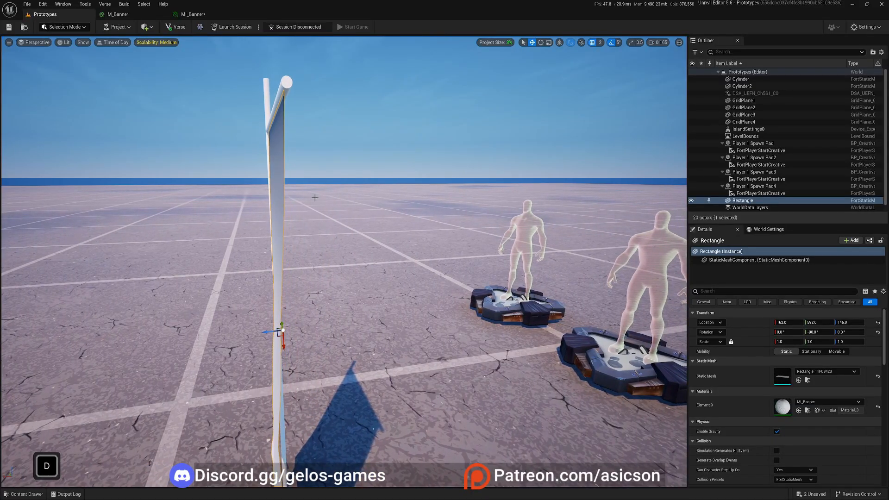
key("a")
key("w")
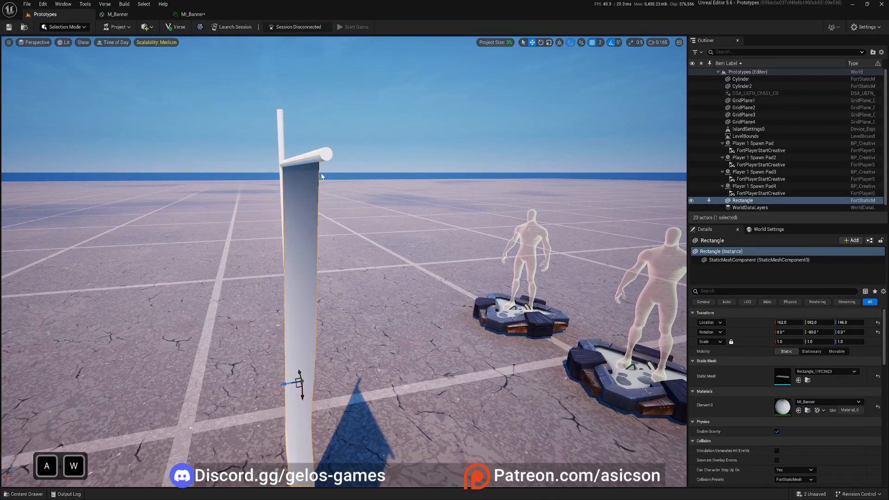
key("q")
key("d")
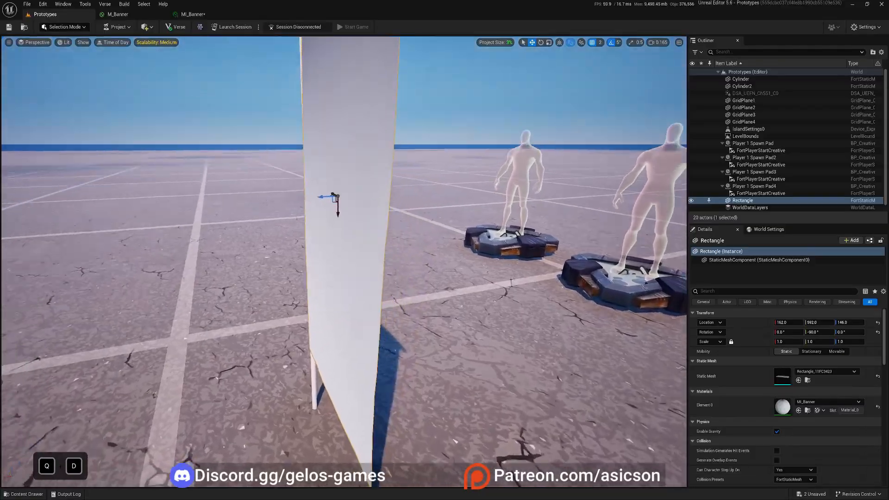
key("s")
key("a")
key("e")
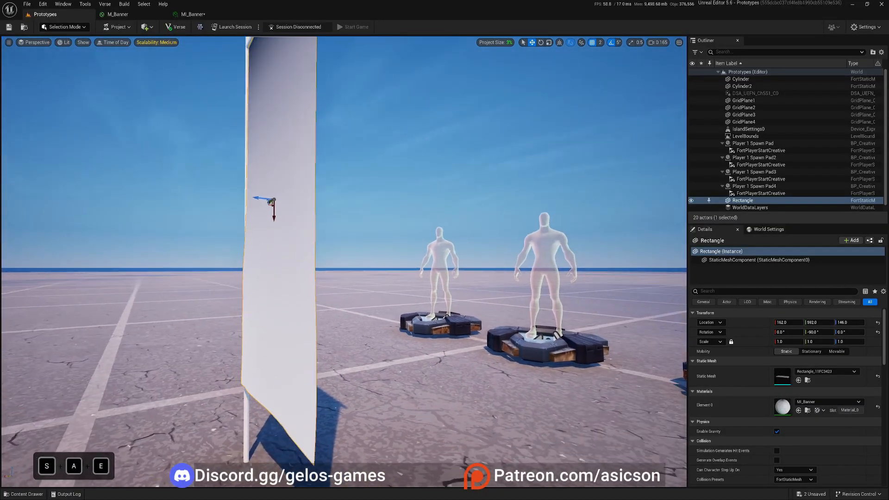
key("d")
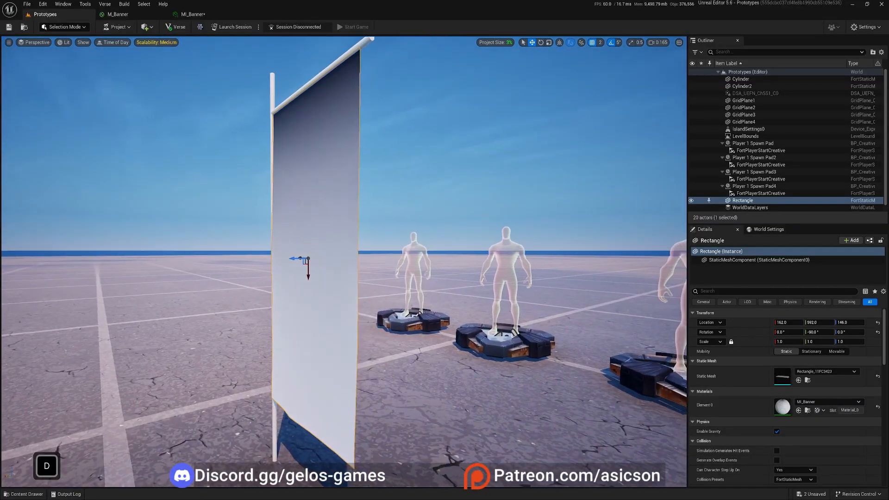
key("d")
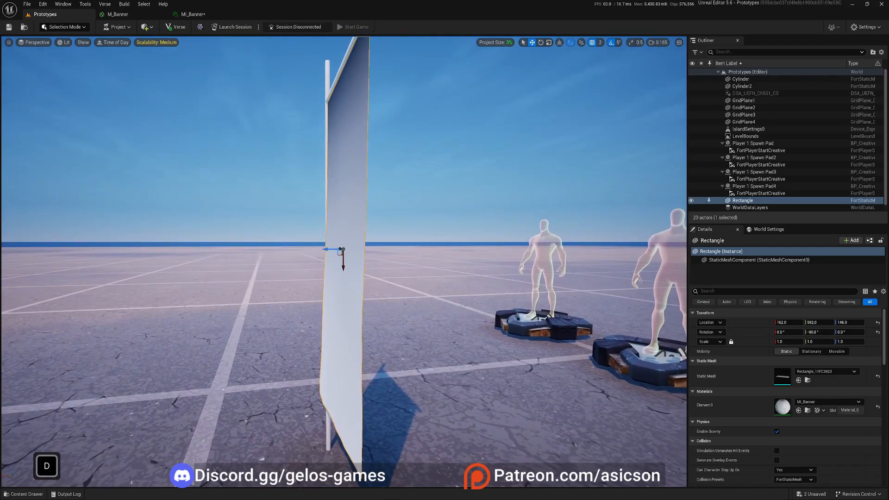
key("a")
key("e")
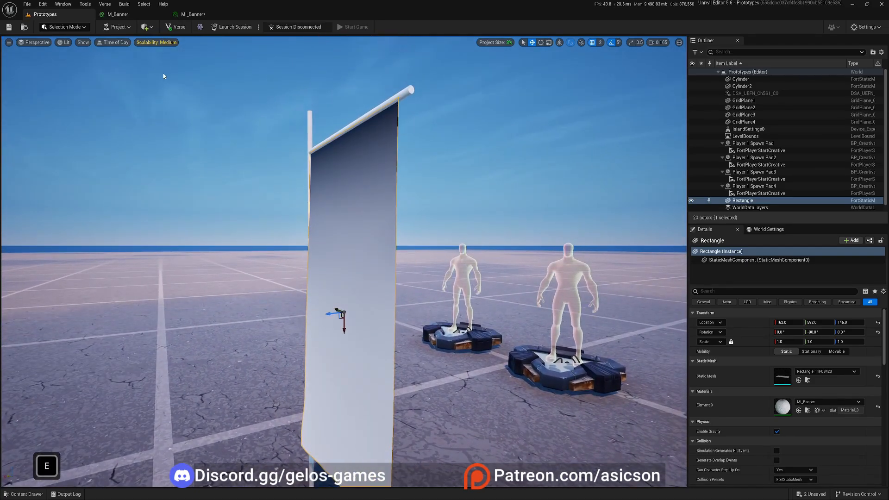
Step: In M_Banner, spread the TexCoord and Mask nodes apart from the Connection Mask declaration to make room between them
left_click(123, 14)
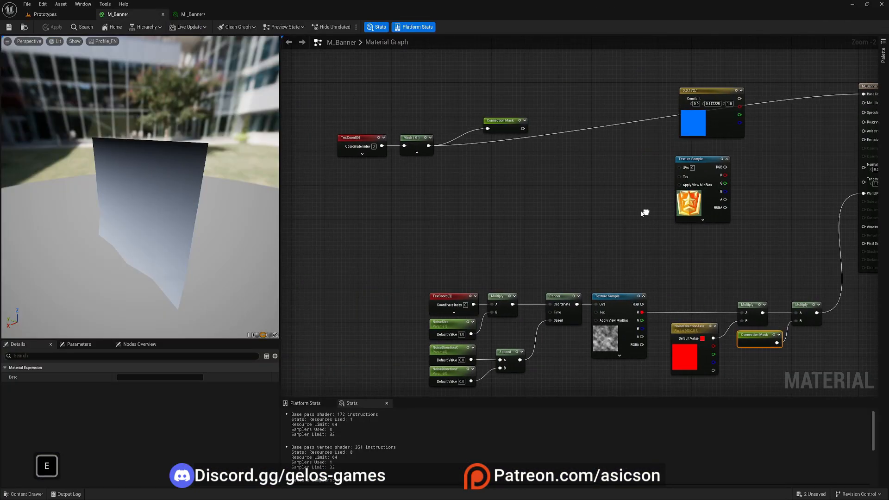
left_click_drag(509, 146, 572, 160)
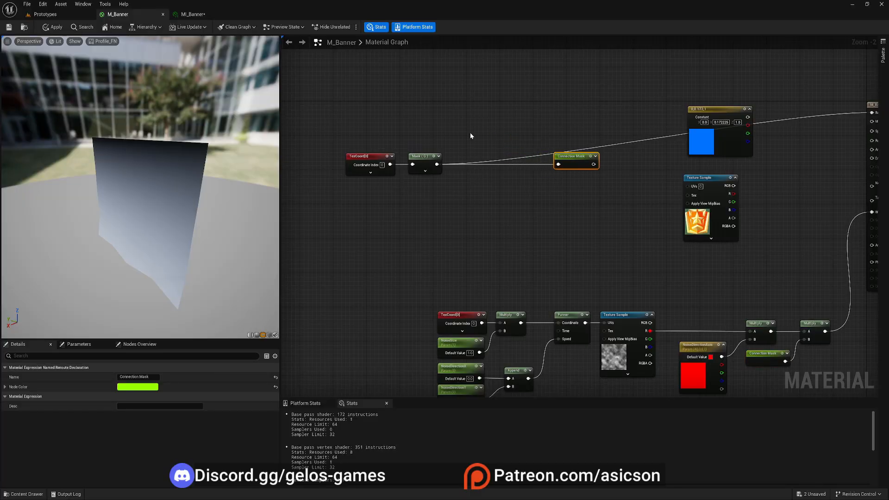
right_click_drag(470, 134, 457, 144)
left_click(373, 171)
left_click(410, 167, "shift")
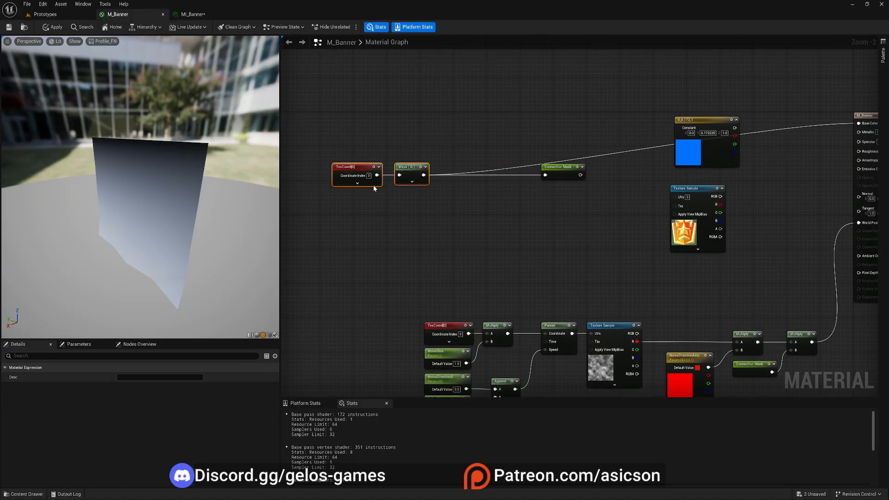
left_click_drag(407, 172, 349, 176)
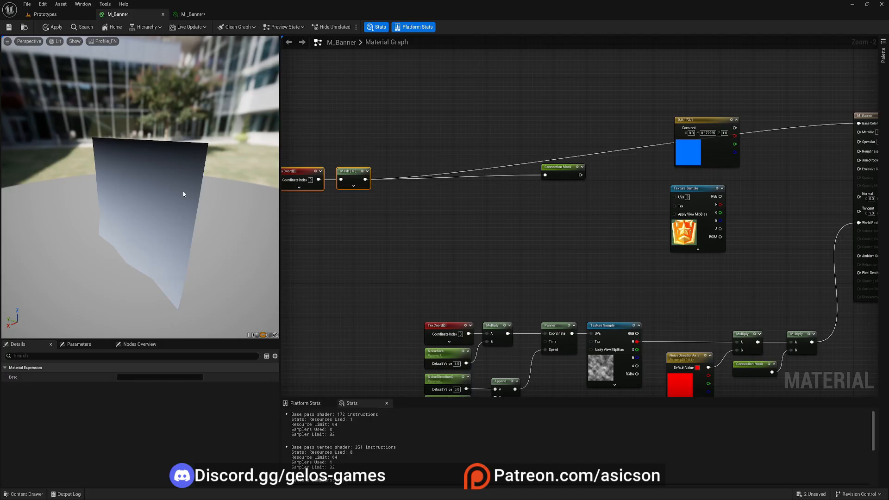
left_click_drag(131, 155, 157, 149)
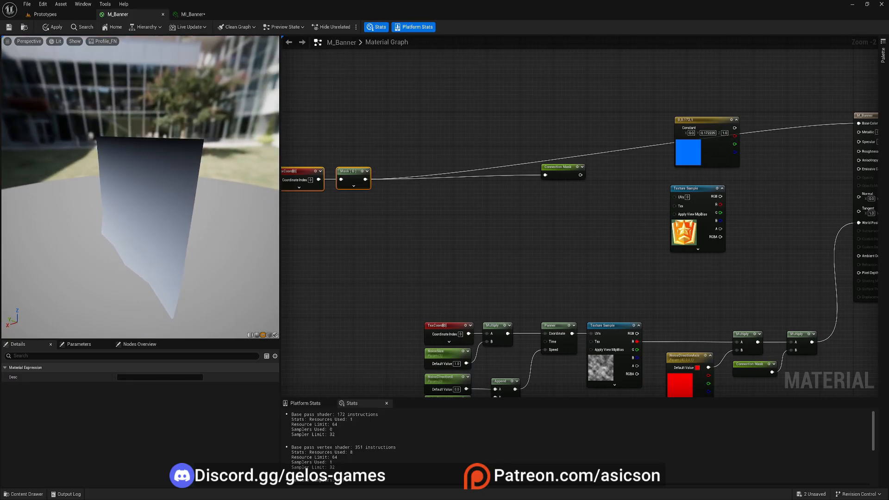
Step: Insert a SmoothStep node between the Mask node and the Connection Mask declaration, feeding the mask into its Value input
right_click(419, 159)
type("smo")
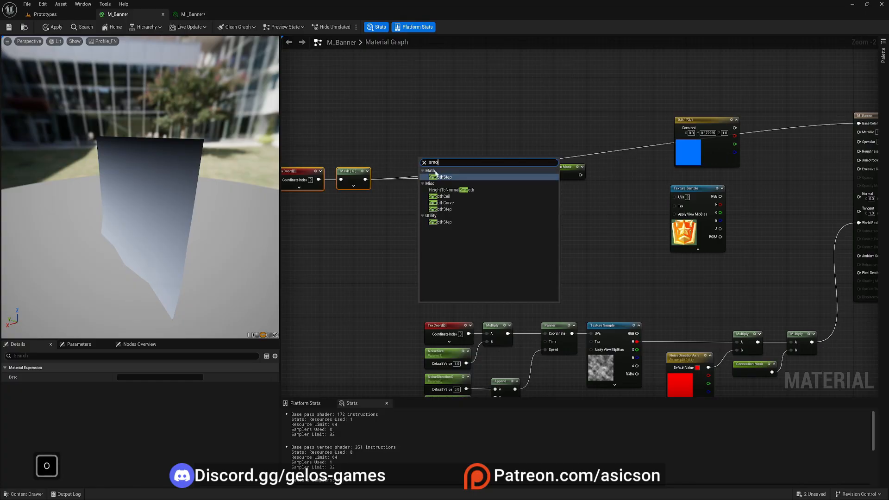
left_click(454, 176)
left_click_drag(450, 168, 494, 152)
right_click_drag(422, 147, 480, 154)
left_click_drag(621, 175, 612, 158)
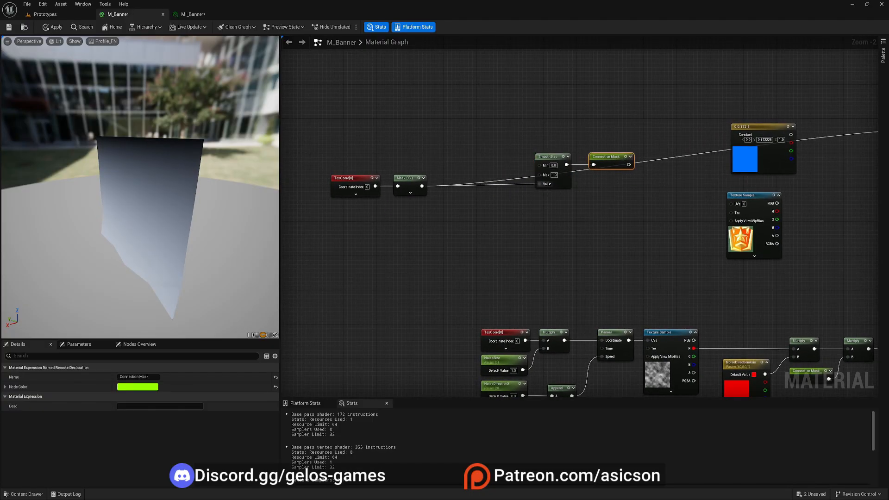
Step: Add a Connection Mask reroute usage node beside the material output and connect it to Base Color
right_click_drag(649, 133, 466, 143)
left_click_drag(734, 141, 667, 133)
left_click(680, 124)
left_click(697, 131)
right_click_drag(467, 125, 585, 115)
right_click_drag(442, 176, 489, 178)
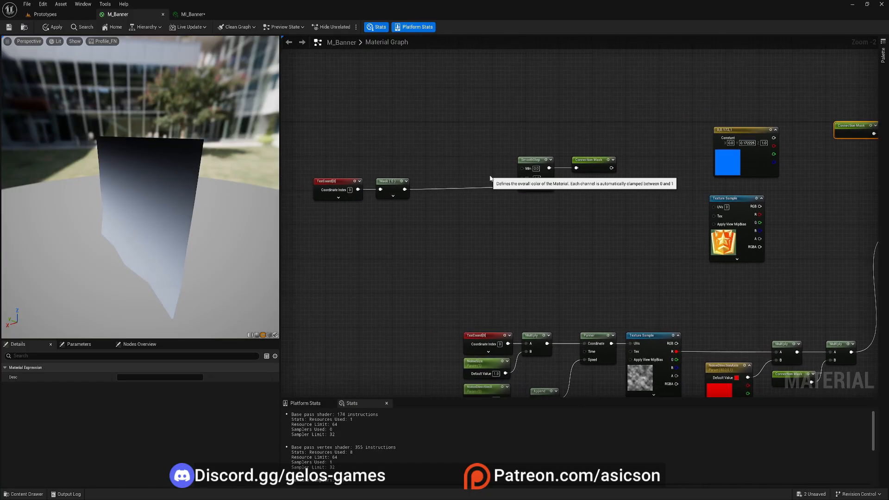
Step: Add two scalar parameters beside the SmoothStep node, named ConnectionMaskGradientMin and ConnectionMaskGradientMax
left_click(402, 115)
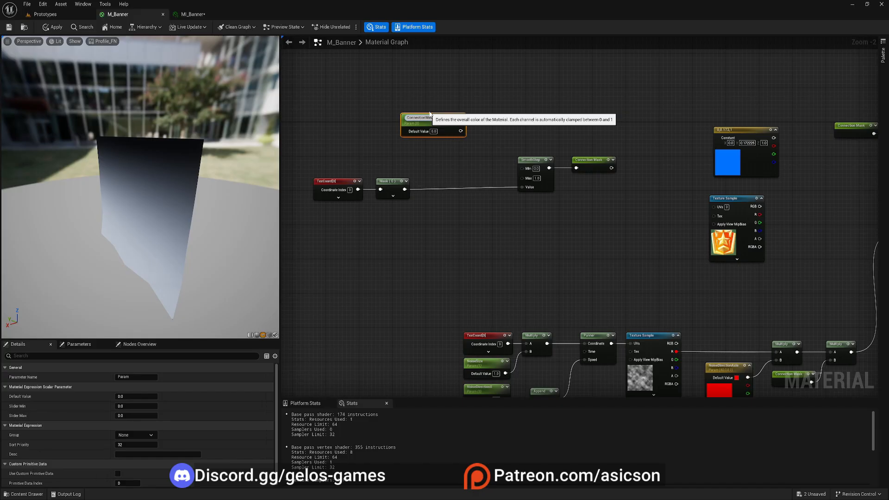
key("Return")
left_click(406, 151)
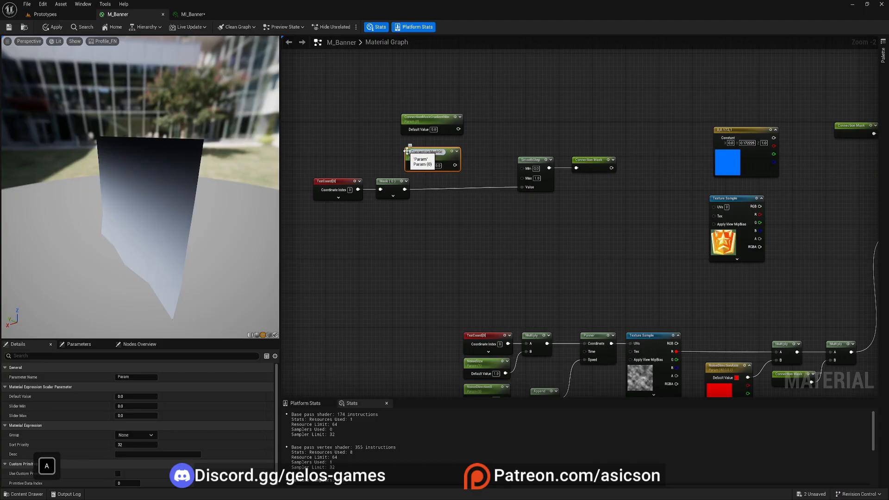
type("ConnectionMaskGradientMax")
key("Return")
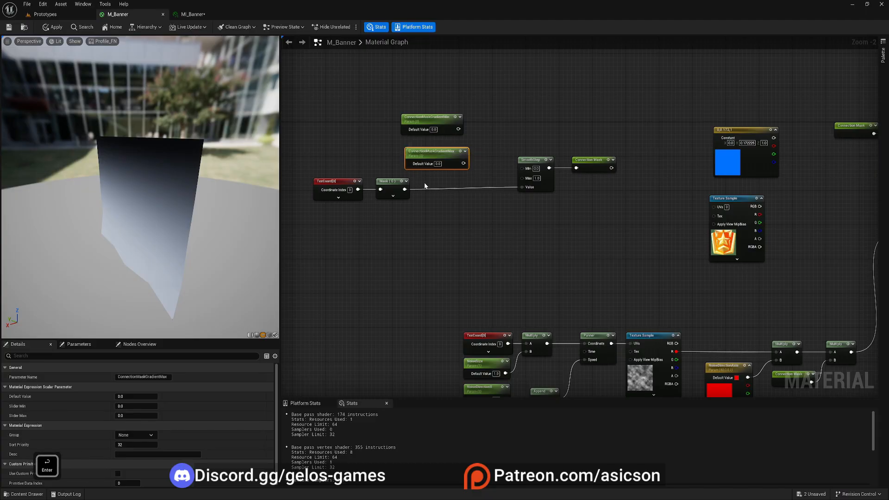
Step: Set ConnectionMaskGradientMax's default to 1 and connect both gradient parameters to SmoothStep's Min and Max inputs
type("1")
left_click_drag(463, 163, 525, 178)
left_click_drag(522, 169, 459, 129)
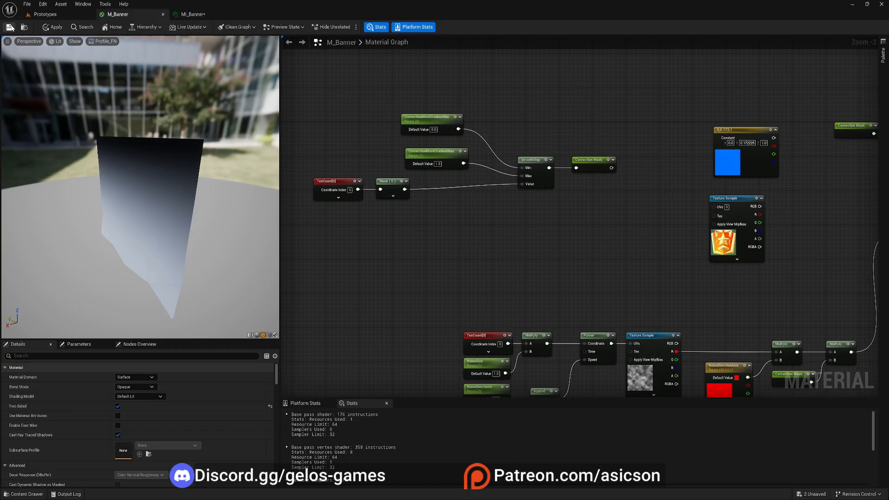
Step: Undock the MI_Banner instance editor into its own enlarged window over the Prototypes level viewport
left_click(45, 14)
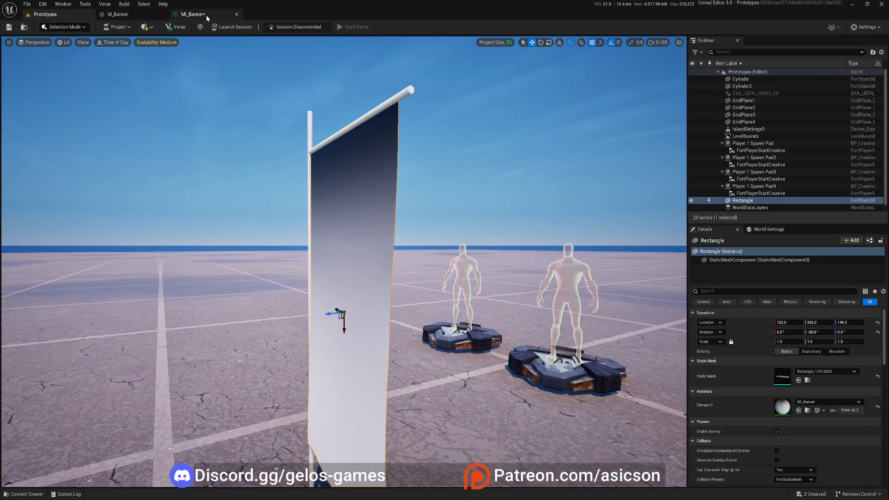
key("s")
key("w")
right_click_drag(251, 73, 190, 91)
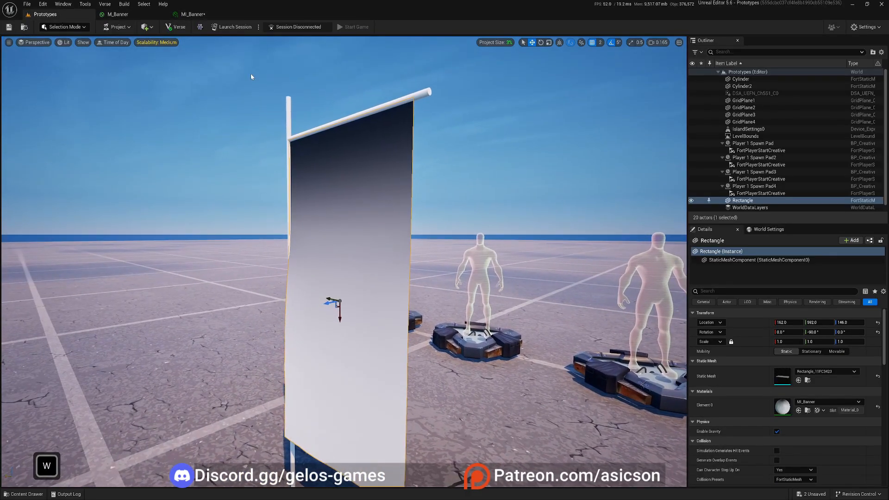
left_click(199, 16)
left_click_drag(193, 14, 549, 152)
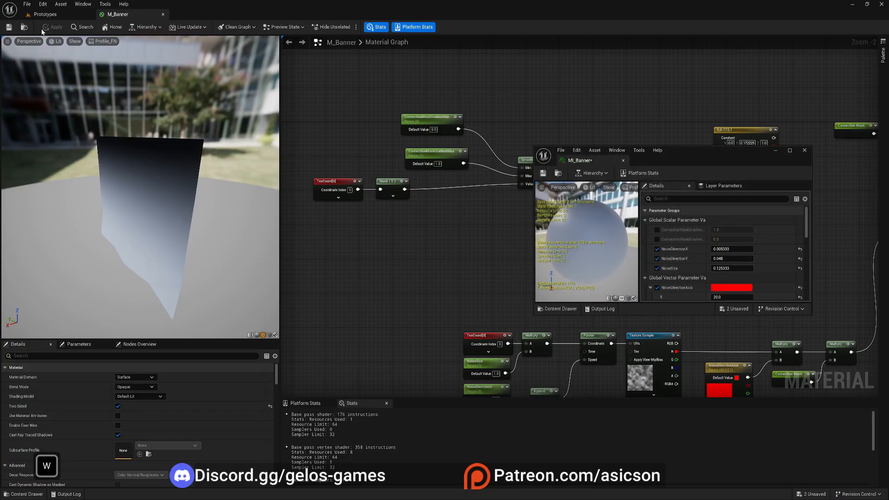
left_click(45, 13)
left_click_drag(536, 316, 540, 410)
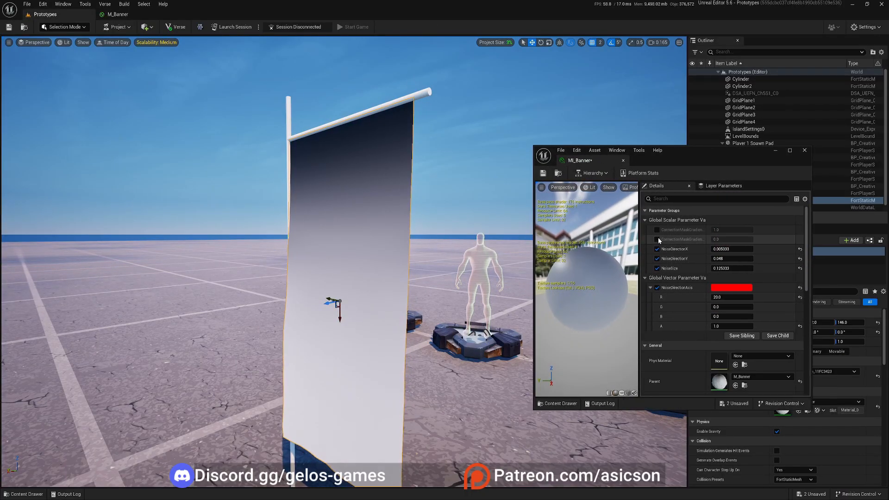
Step: Enable the ConnectionMaskGradientMin and ConnectionMaskGradientMax overrides in MI_Banner and lower the Max to 0.184
left_click(656, 229)
left_click(657, 239)
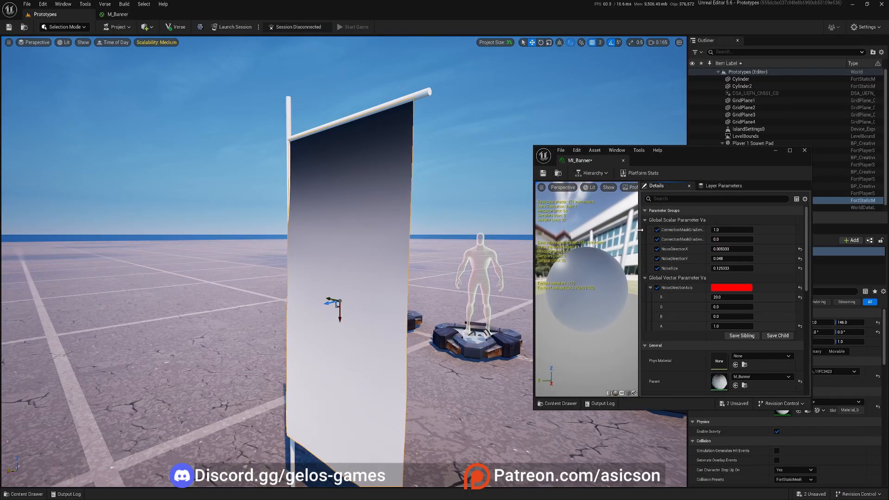
left_click_drag(640, 229, 615, 230)
left_click_drag(723, 229, 691, 229)
Step: Examine the tightened mask gradient and the banner's movement around the horizontal pole from several angles
key("e")
right_click_drag(344, 261, 344, 285)
key("w")
key("d")
key("s")
right_click_drag(315, 383, 316, 383)
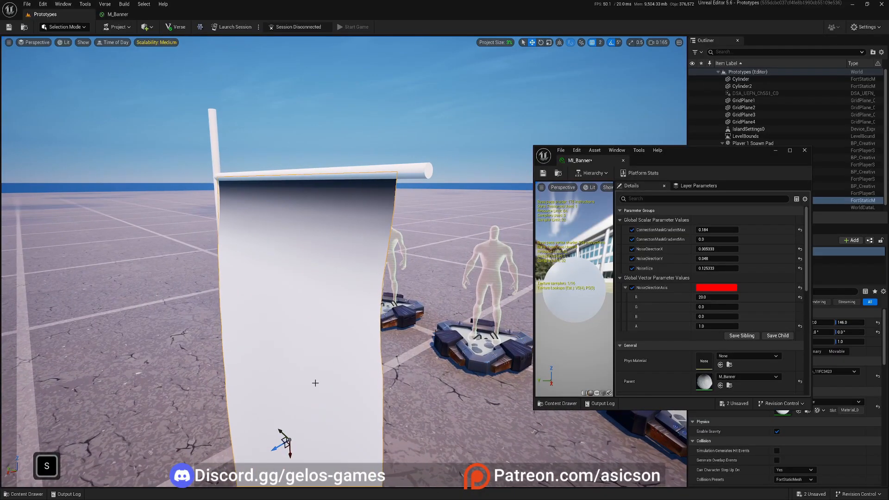
key("w")
key("d")
right_click_drag(342, 193, 287, 178)
key("s")
key("d")
key("a")
right_click_drag(373, 203, 352, 203)
key("d")
key("d")
right_click_drag(328, 283, 331, 221)
key("a")
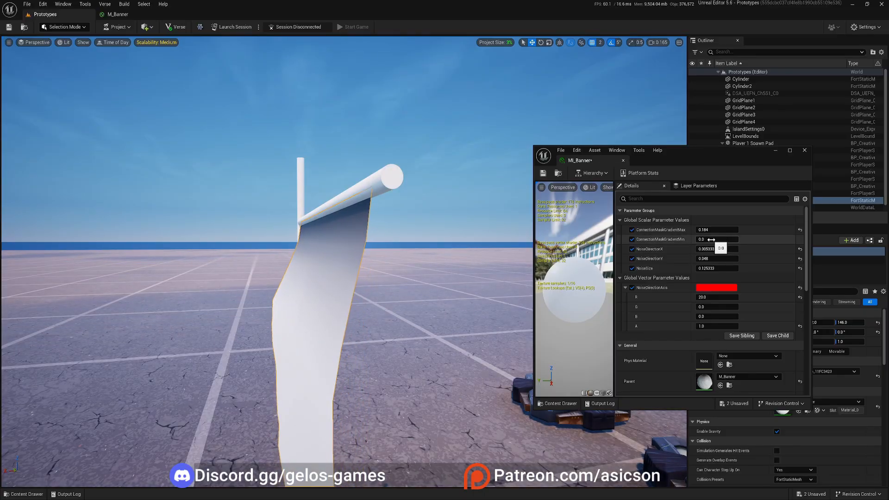
Step: Try raising ConnectionMaskGradientMin to 0.122667 and check the banner's upper part near the pole
mouse_move(717, 239)
left_mouse_down()
mouse_move(727, 239)
mouse_move(719, 239)
left_mouse_up()
key("a")
mouse_move(411, 259)
right_mouse_down()
mouse_move(477, 283)
mouse_move(416, 260)
right_mouse_up()
scroll(411, 259, "down", 2)
scroll(326, 484, "down", 5)
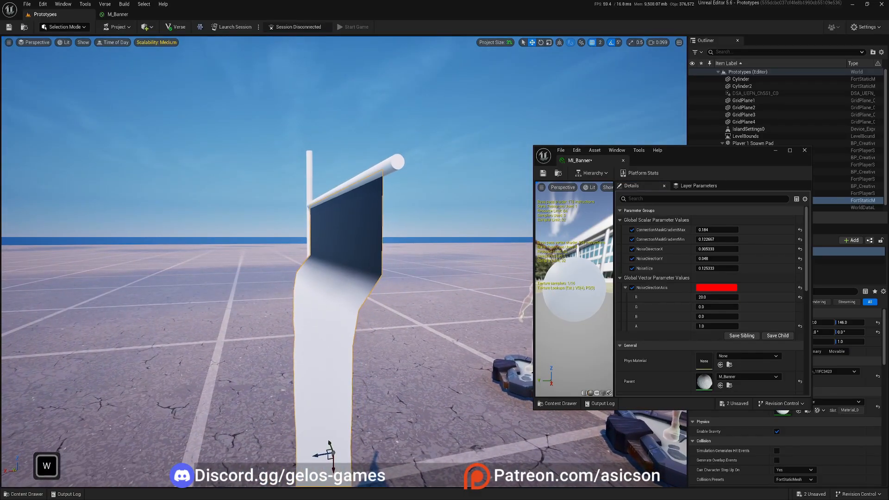
key("w")
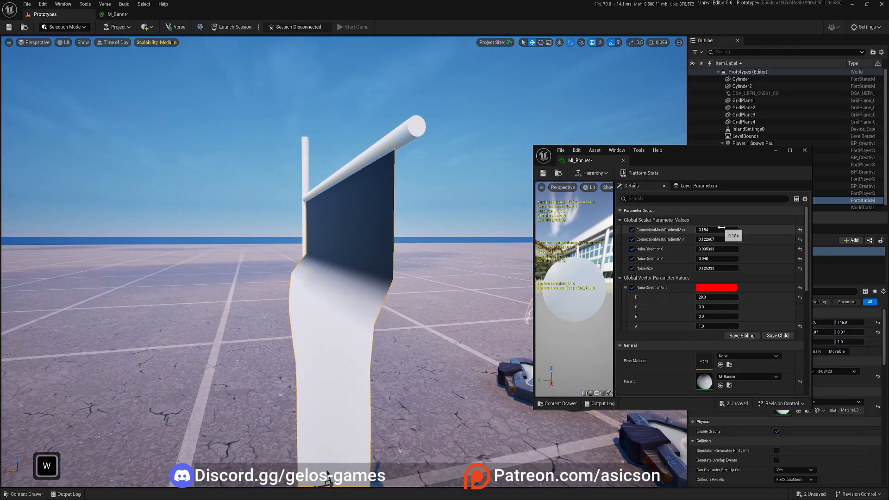
Step: Lower ConnectionMaskGradientMax to 0.045333 and set ConnectionMaskGradientMin to 0
left_click_drag(714, 240, 671, 230)
left_click(715, 239)
type("0")
key("Return")
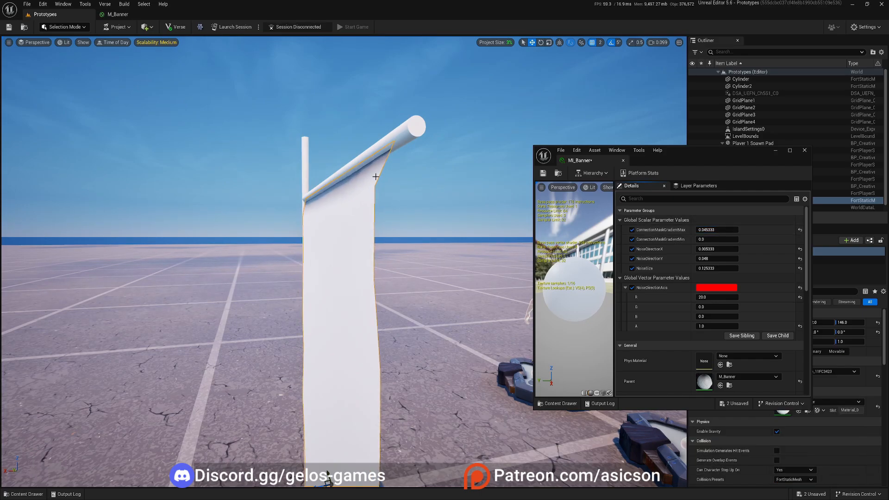
Step: Check the banner's attachment to the pole up close and set ConnectionMaskGradientMax to 0.2
key("d")
right_click_drag(425, 198, 403, 213)
key("w")
key("e")
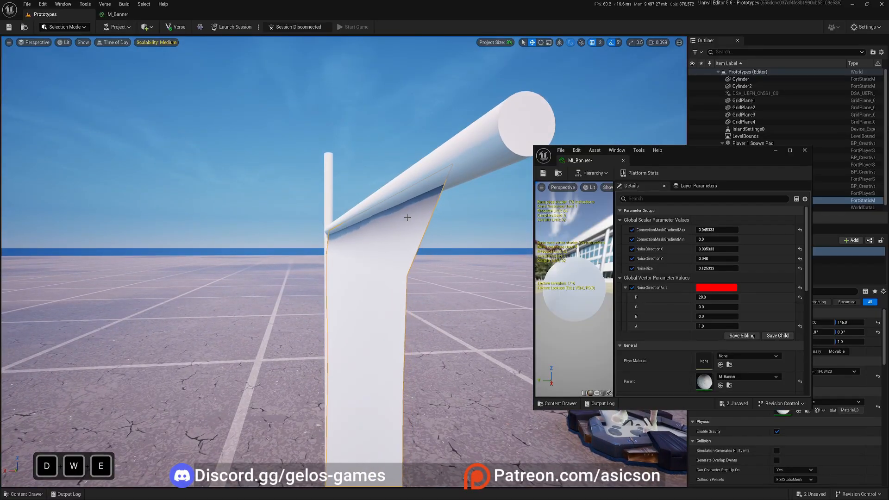
left_click(713, 230)
type("0.2")
key("Return")
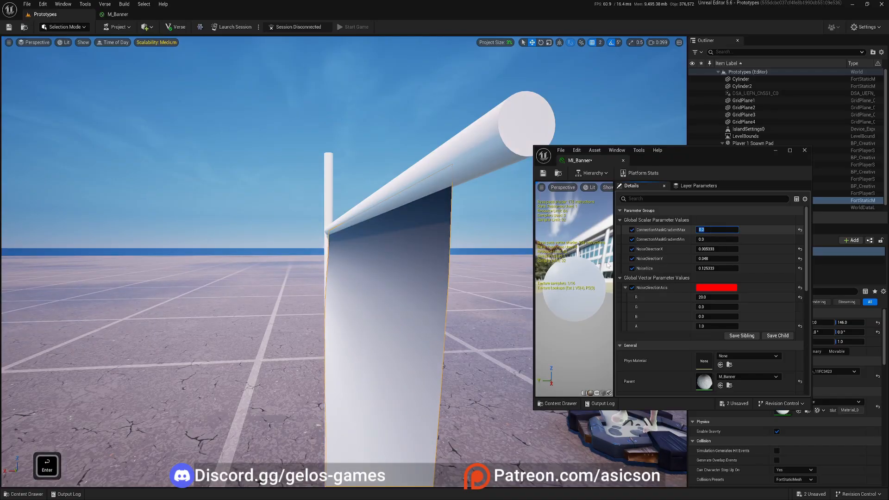
Step: Examine the banner's attachment to the horizontal pole and its overall movement from several angles
key("s")
right_click_drag(405, 260, 477, 283)
key("a")
scroll(437, 260, "up", 1)
scroll(445, 282, "up", 1)
key("q")
key("w")
key("a")
mouse_move(352, 244)
right_mouse_down()
mouse_move(366, 240)
mouse_move(351, 244)
right_mouse_up()
Step: Dock the MI_Banner instance window beside the M_Banner editor and bring up M_Banner's connection mask nodes
left_click(118, 14)
left_click_drag(581, 160, 200, 15)
left_click(125, 14)
right_click_drag(369, 209, 448, 210)
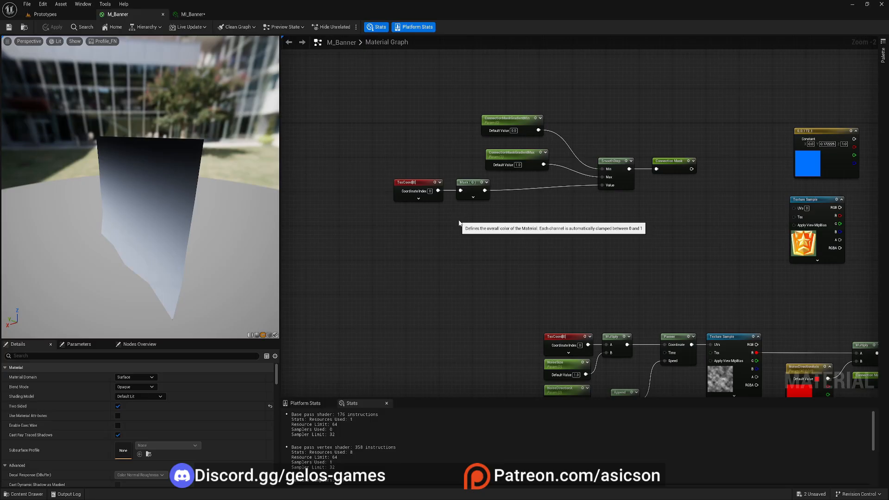
Step: Return to the Prototypes level and inspect the banner's sides and its edge along the vertical pole
left_click(64, 16)
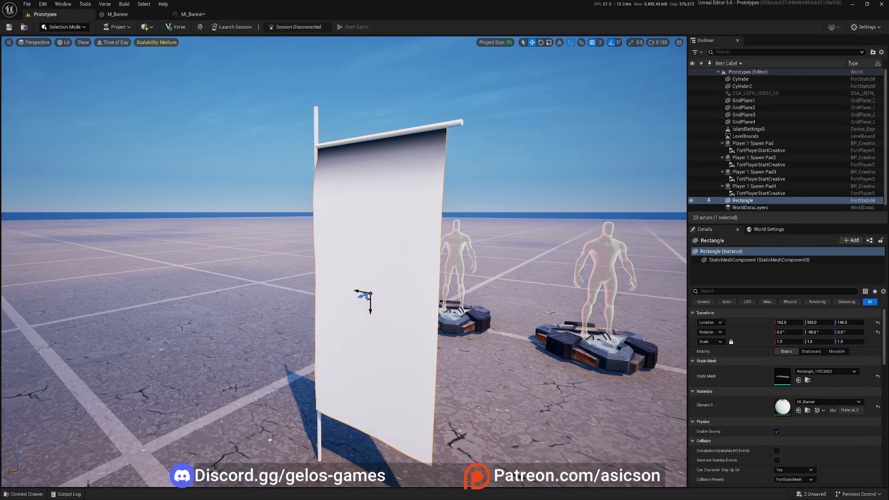
right_click_drag(344, 262, 390, 262)
key("a")
key("w")
key("e")
right_click_drag(312, 261, 347, 306)
key("s")
key("s")
key("d")
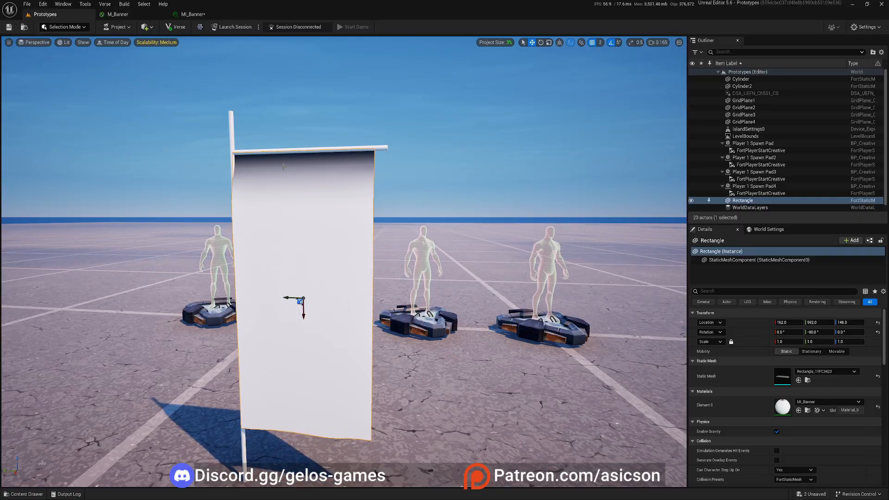
Step: In the M_Banner graph, move the TexCoord and Mask nodes away from the SmoothStep node to make room
left_click(127, 16)
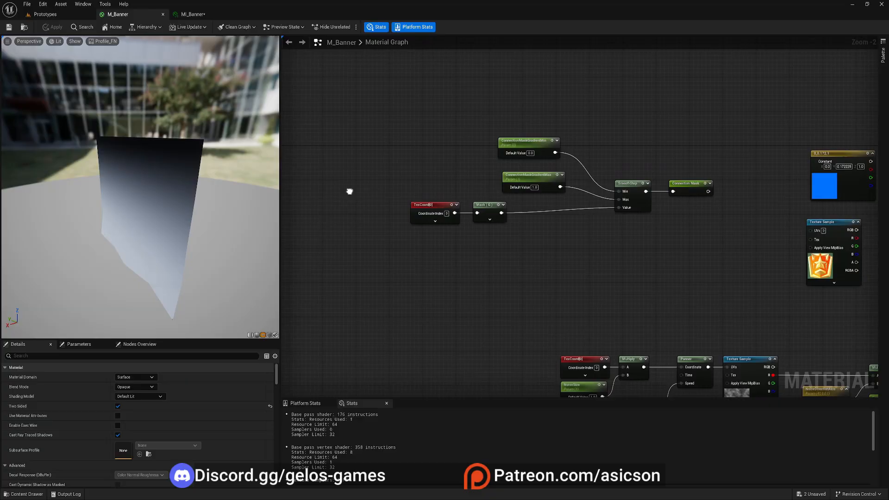
left_click_drag(484, 215, 484, 216)
left_click_drag(484, 215, 377, 209)
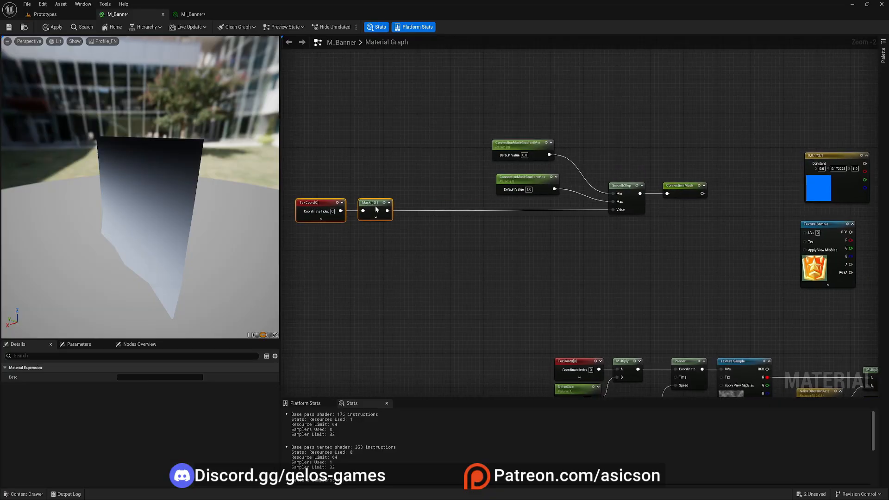
scroll(419, 216, "up", 2)
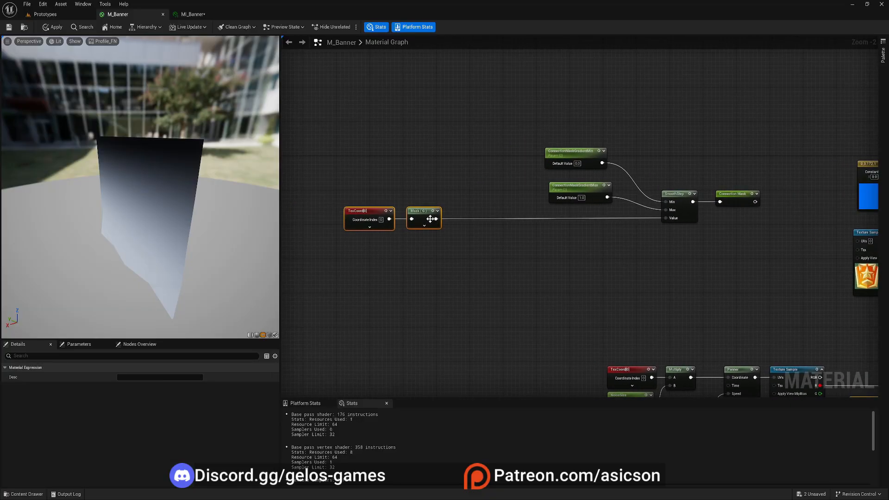
left_click_drag(418, 216, 462, 214)
Step: Duplicate the Mask (G) node below the original and feed it from the TexCoord output
left_click(434, 215)
key("ctrl+c")
key("ctrl+v")
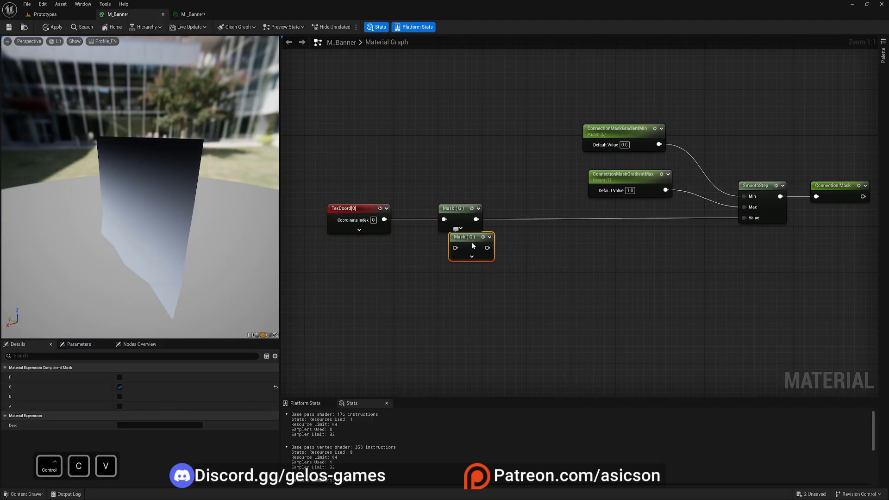
left_click_drag(384, 220, 472, 250)
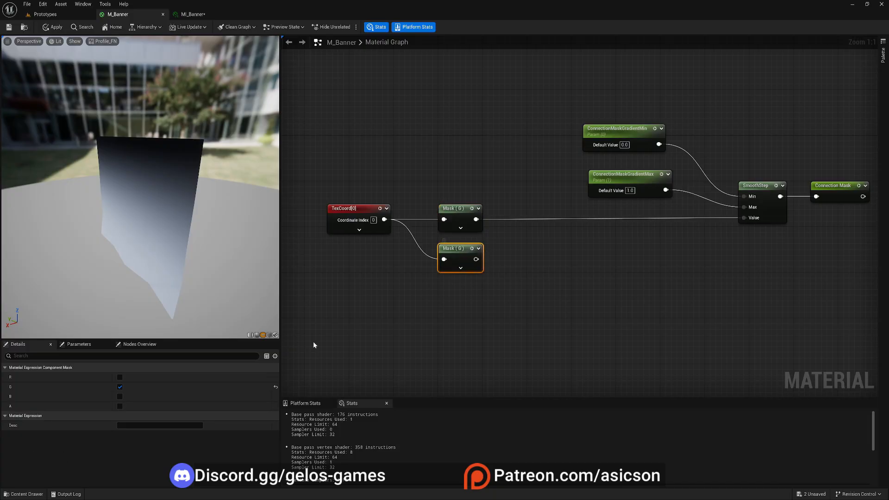
Step: Switch the original Mask node to output only the R channel and place the G mask copy closely beneath it
left_click(458, 222)
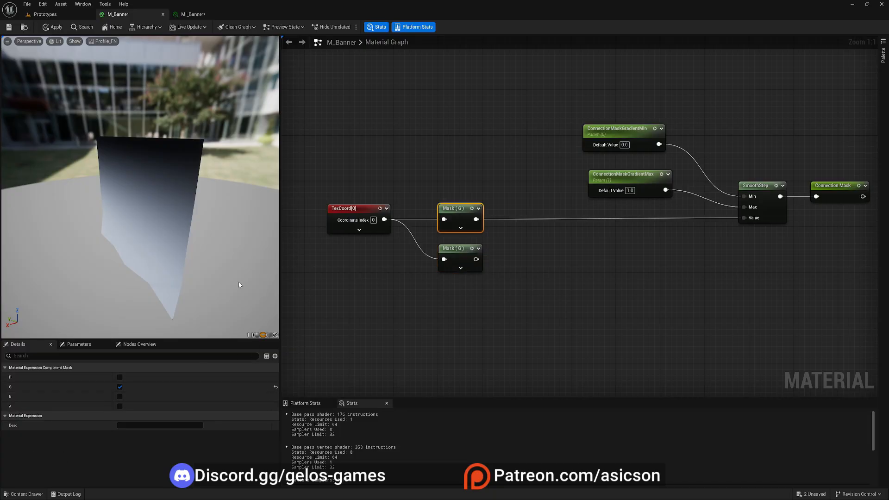
left_click(119, 387)
left_click(120, 377)
right_click_drag(516, 287, 485, 285)
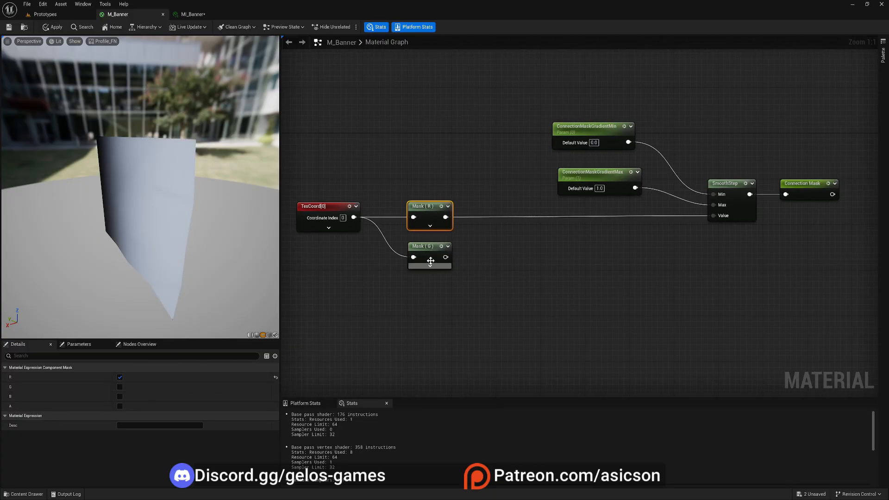
left_click(427, 248)
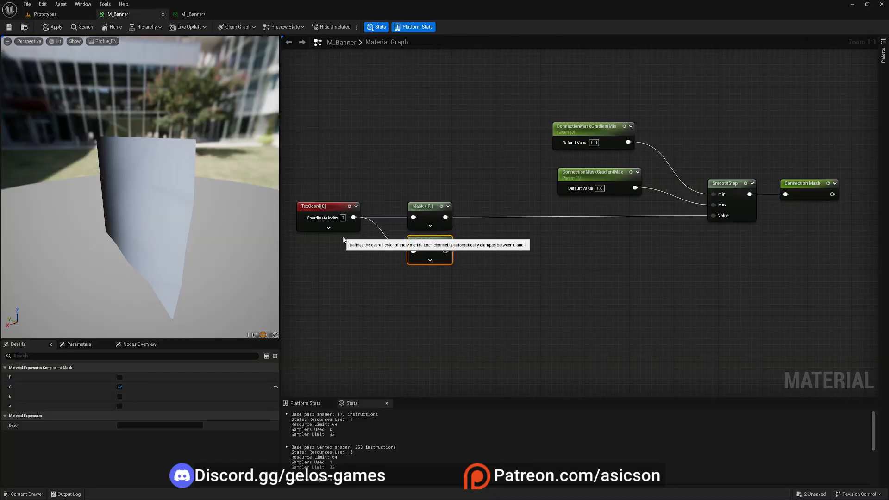
right_click_drag(431, 214, 396, 214)
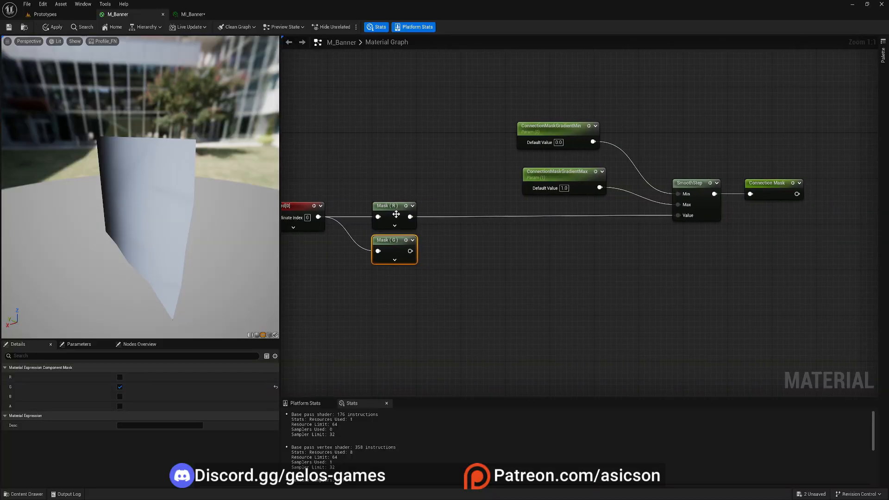
left_click_drag(409, 172, 400, 246)
mouse_move(463, 243)
right_mouse_down()
mouse_move(426, 240)
mouse_move(461, 241)
right_mouse_up()
left_click(426, 242)
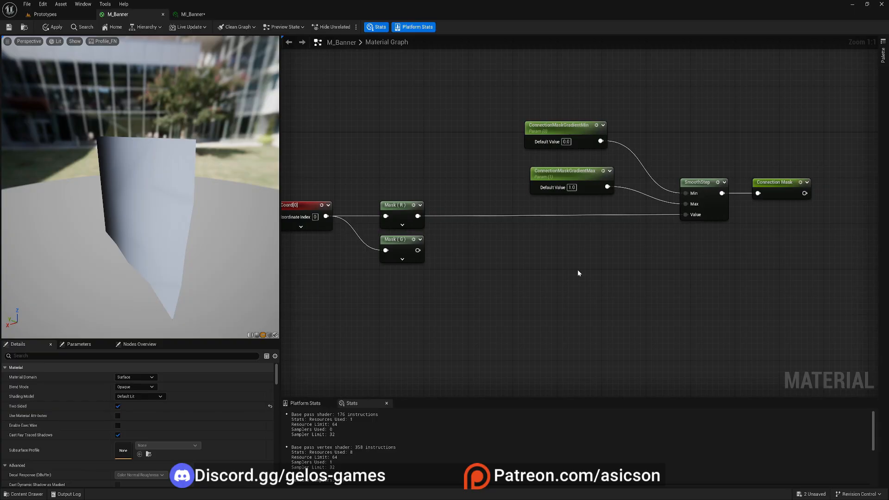
Step: Add a Min node that takes Mask (R) as input A and Mask (G) as input B
left_click_drag(417, 250, 452, 243)
type("min")
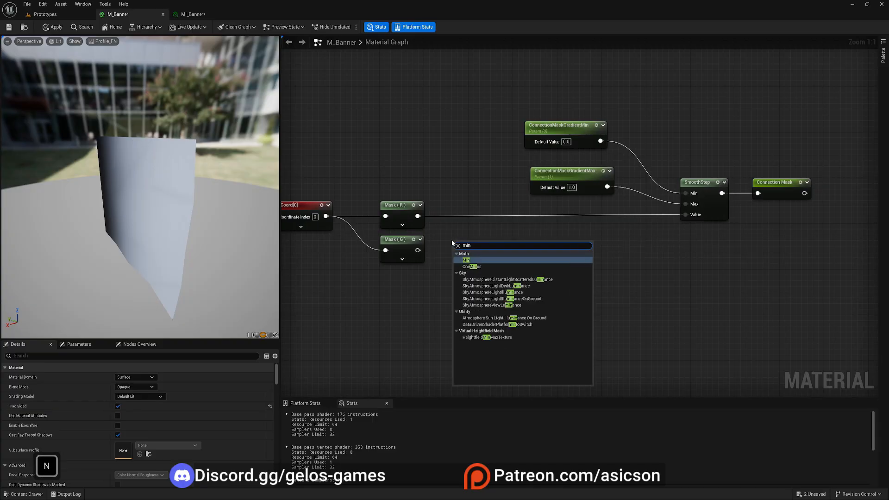
left_click(475, 261)
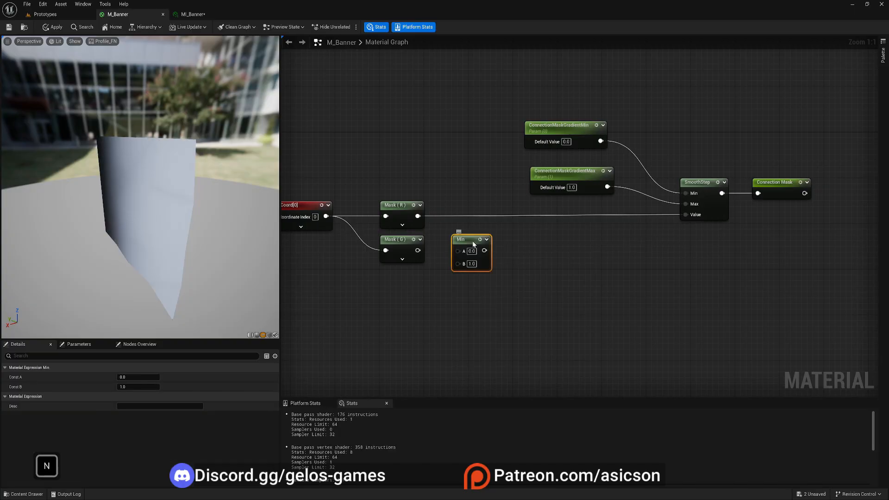
left_click_drag(473, 244, 490, 244)
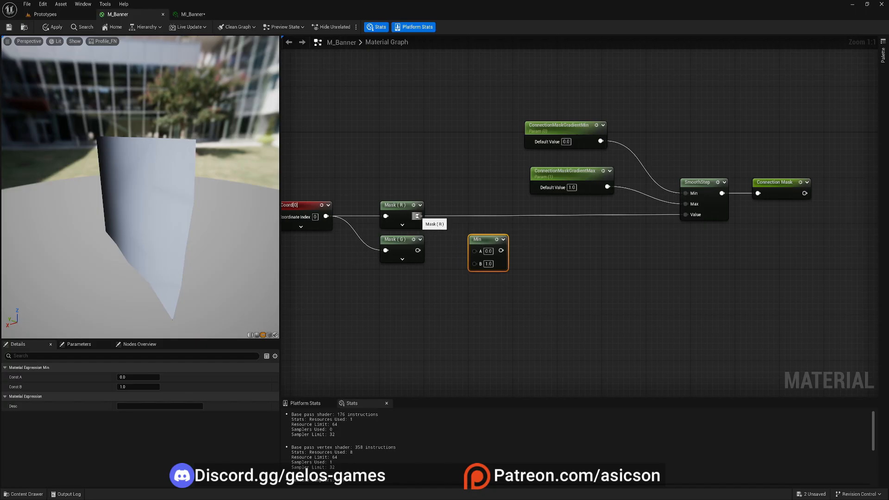
left_click_drag(417, 216, 475, 251)
left_click_drag(418, 250, 475, 264)
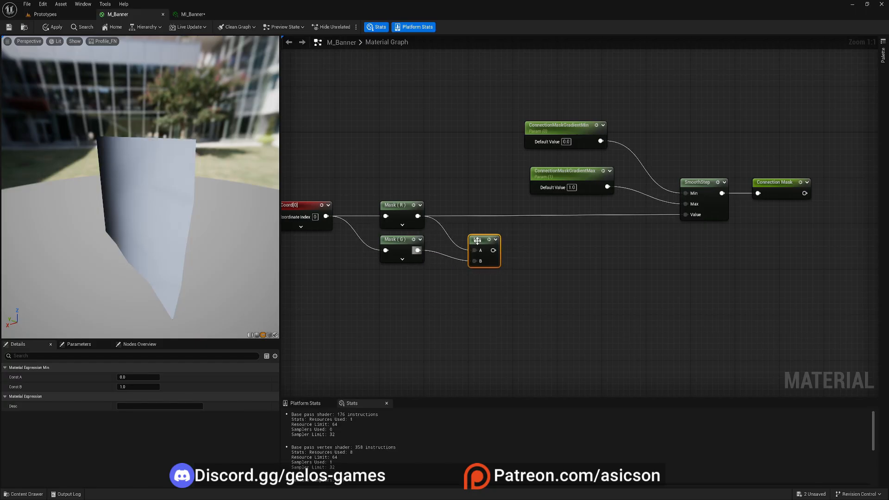
Step: Preview the Min node's combined gradient on the mesh from the front, and stop previewing it
right_click(478, 241)
left_click(505, 262)
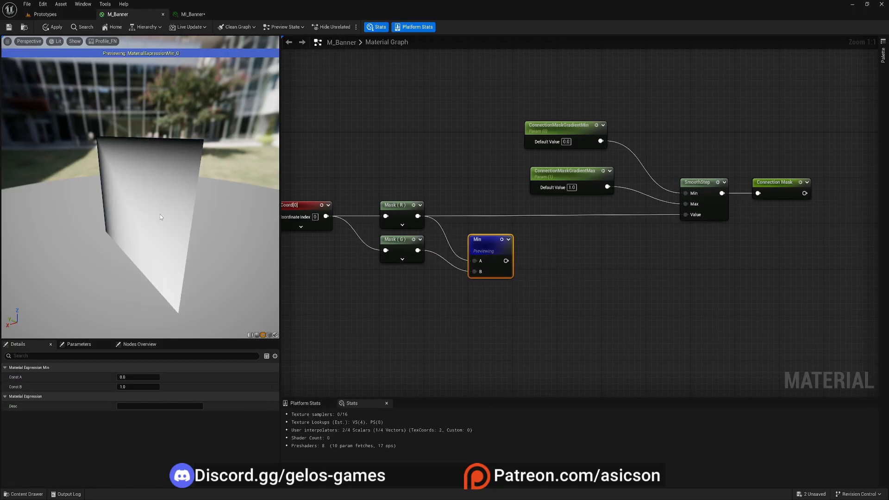
left_click_drag(161, 218, 59, 172)
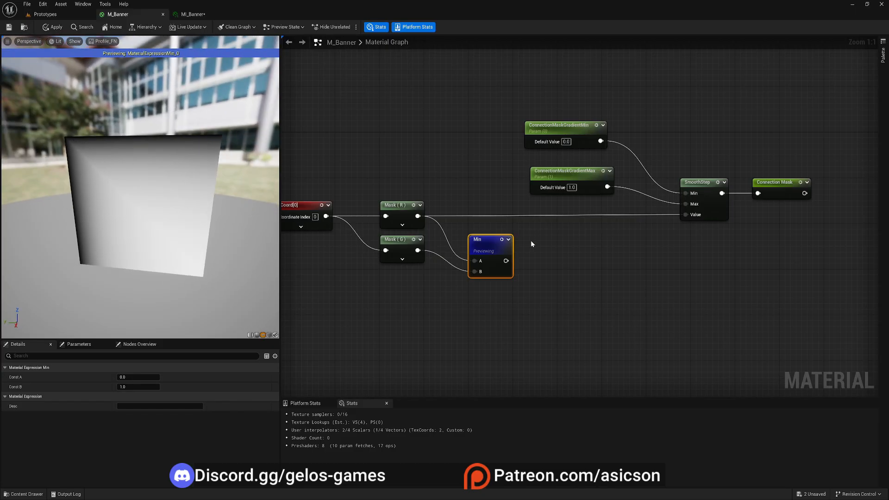
right_click_drag(514, 262, 494, 254)
left_click_drag(466, 238, 450, 233)
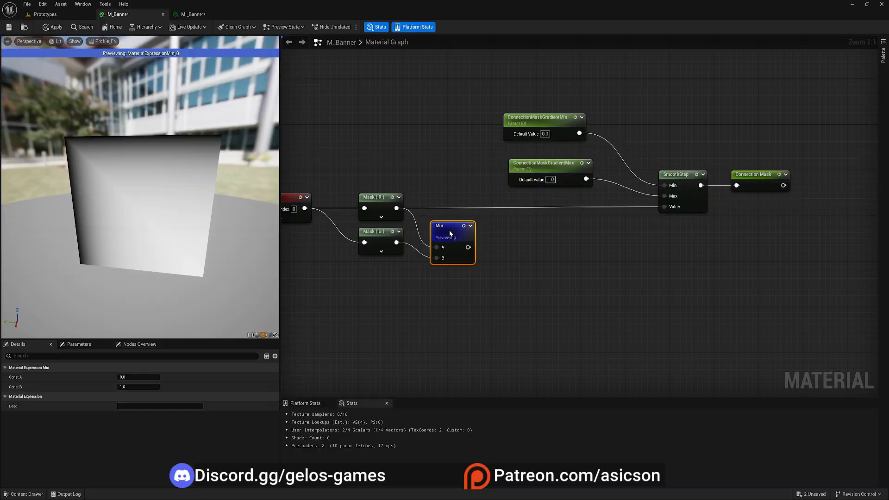
right_click(450, 233)
left_click(477, 255)
Step: Position the Min node close to the two Mask nodes
right_click_drag(476, 256, 538, 249)
left_click_drag(414, 166, 450, 198)
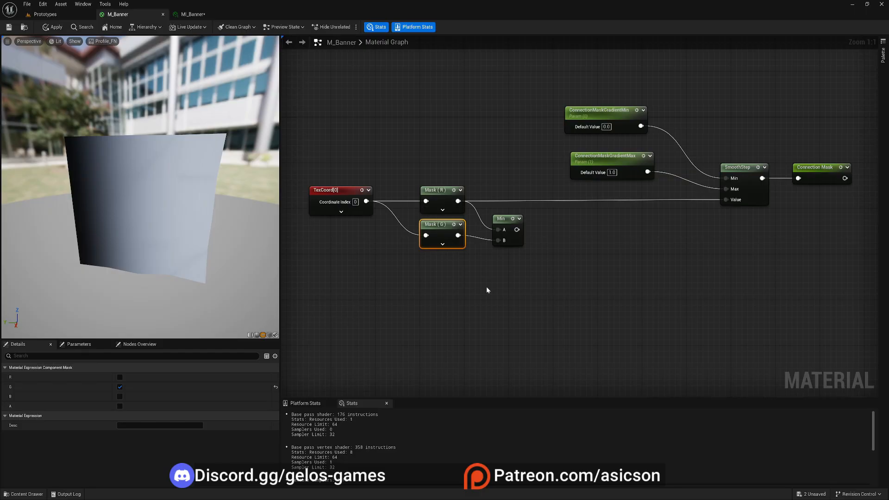
left_click_drag(487, 290, 495, 217)
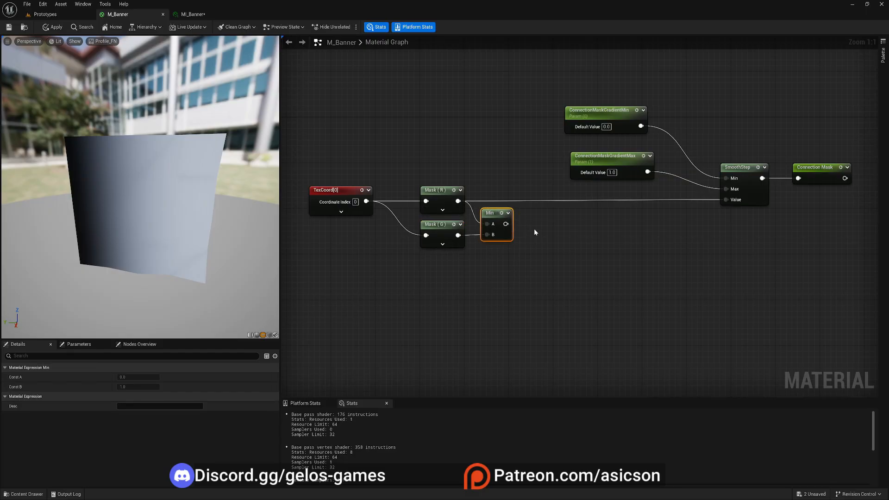
right_click_drag(534, 229, 510, 264)
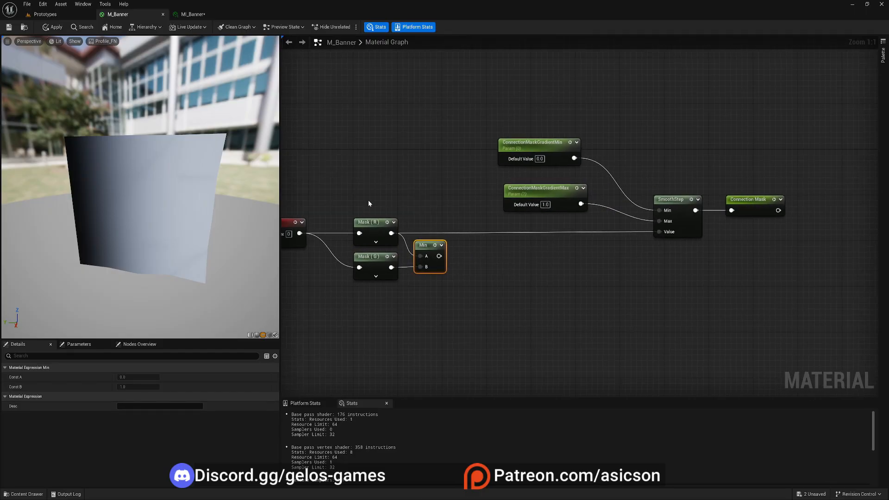
Step: Add a Switch node beside the Min node
left_click_drag(368, 200, 496, 268)
right_click(483, 263)
type("swiu")
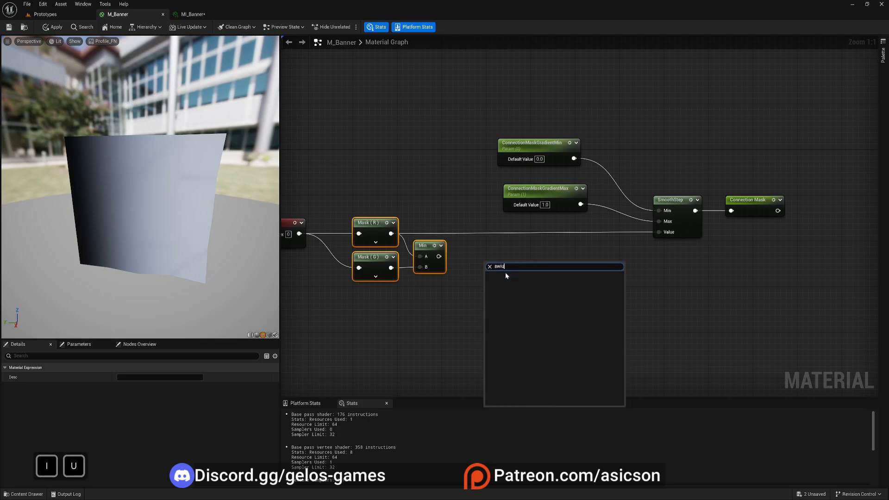
key("BackSpace")
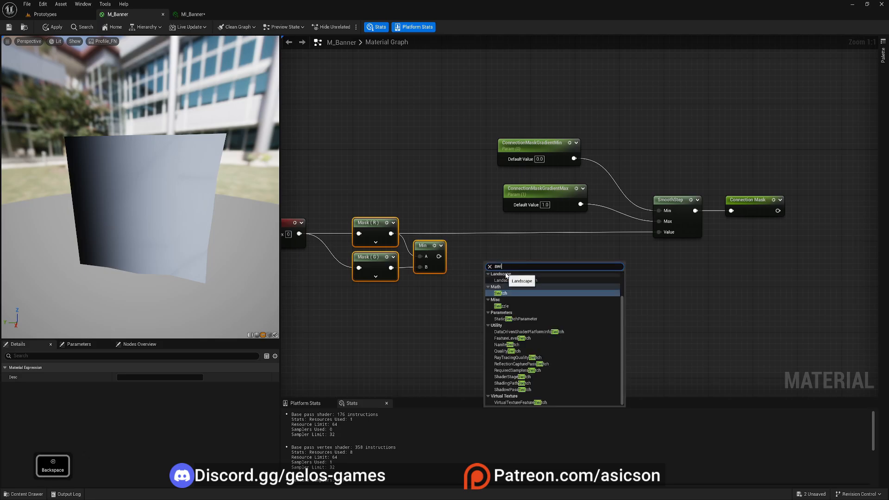
left_click(504, 298)
left_click(550, 246)
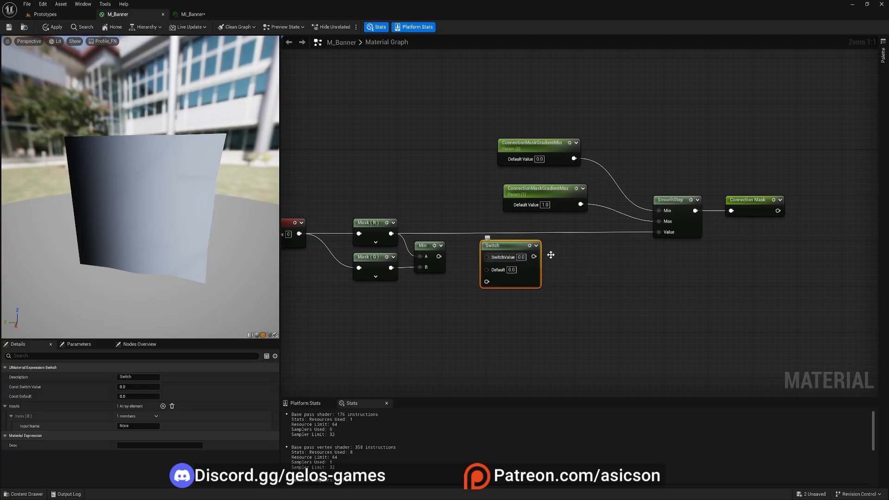
Step: Move the ConnectionMaskGradientMin and Max nodes closer to SmoothStep and add a scalar parameter above the Min node
right_click_drag(604, 222, 559, 225)
left_click_drag(425, 132, 518, 182)
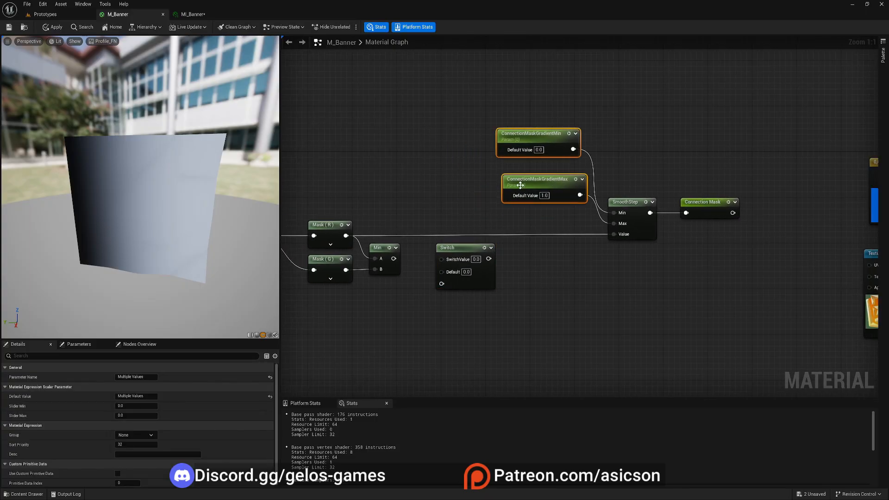
right_click_drag(374, 185, 474, 194)
key("s")
left_click(470, 188)
left_click(469, 186)
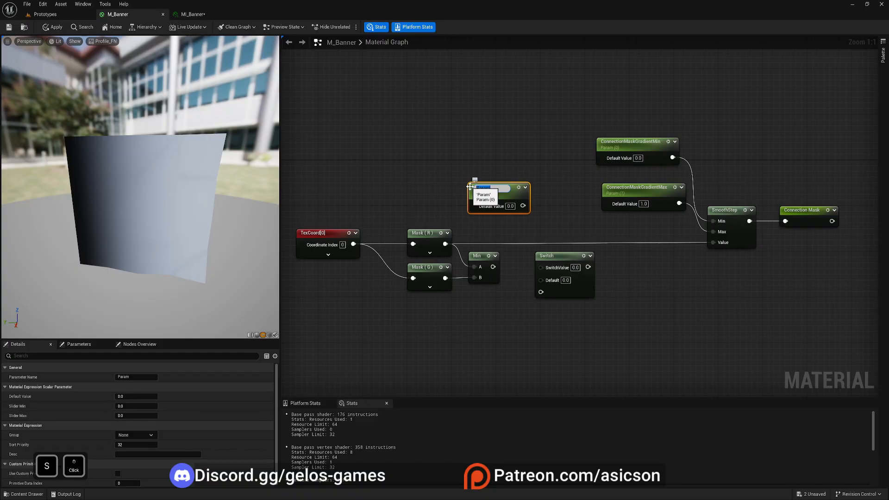
Step: Name the new scalar parameter ConnectionMaskCoordinates and place it above the texture coordinate masks
type("Conne")
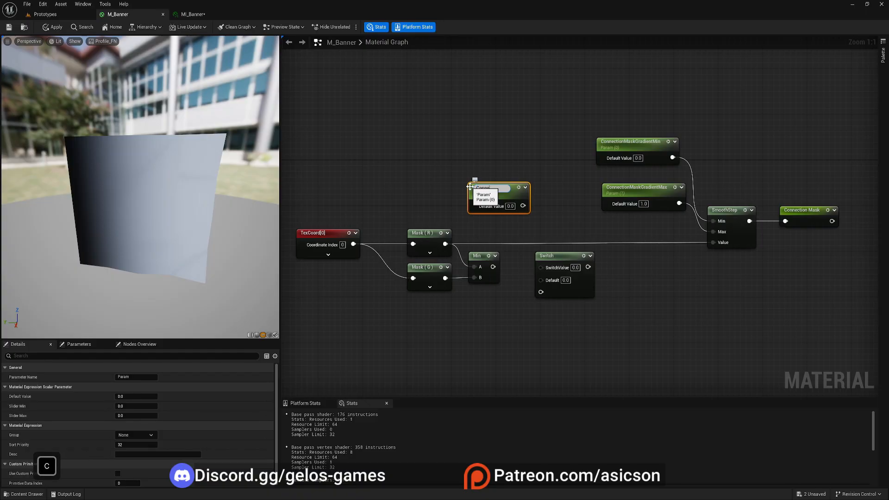
type("ctionMa")
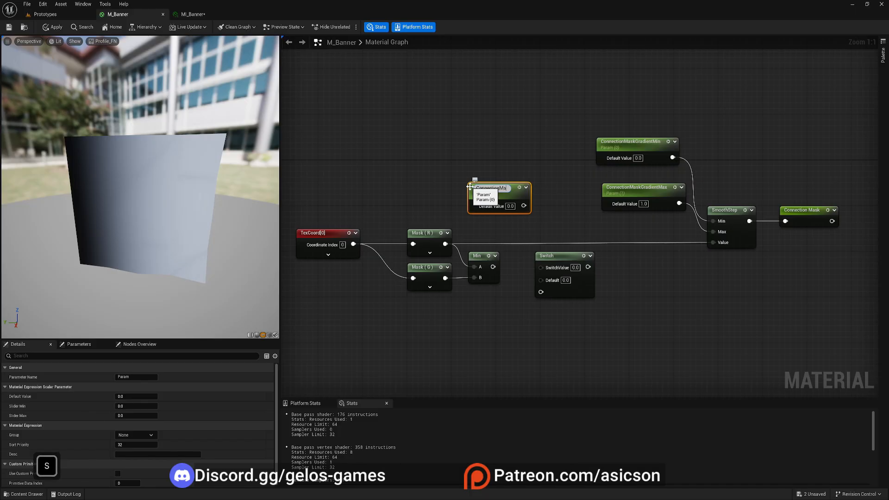
type("skCoor")
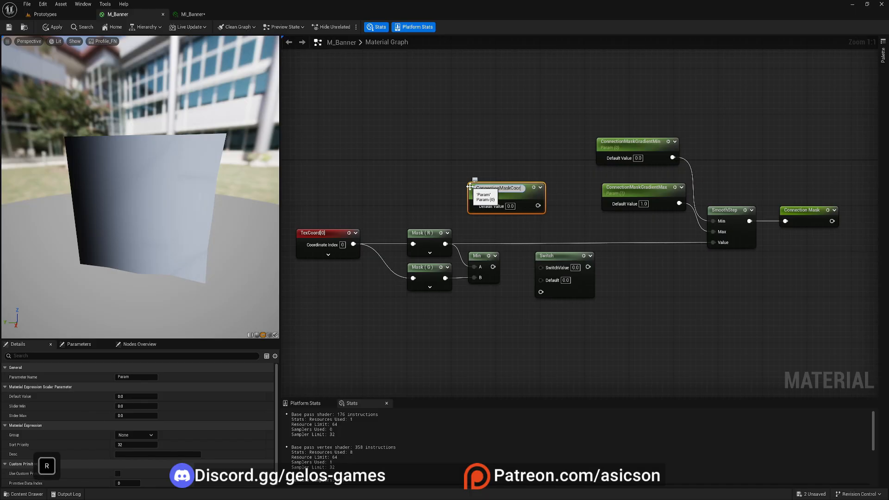
type("dinates")
key("Return")
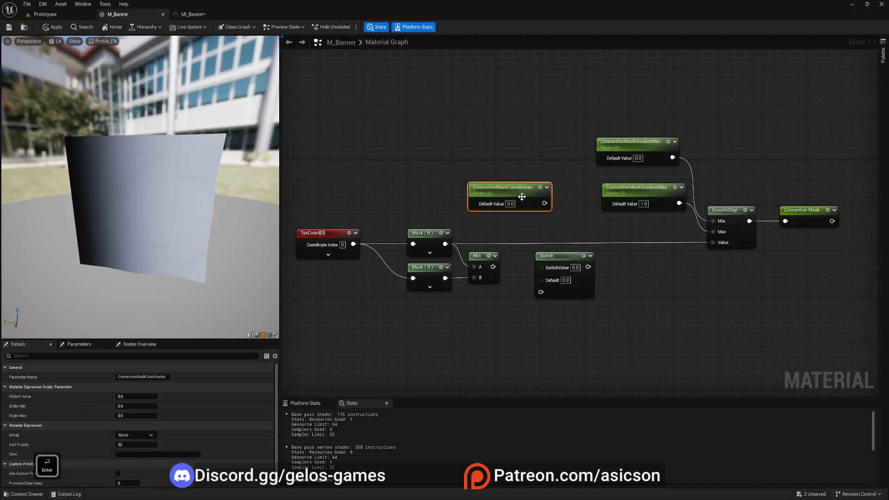
left_click_drag(522, 196, 495, 197)
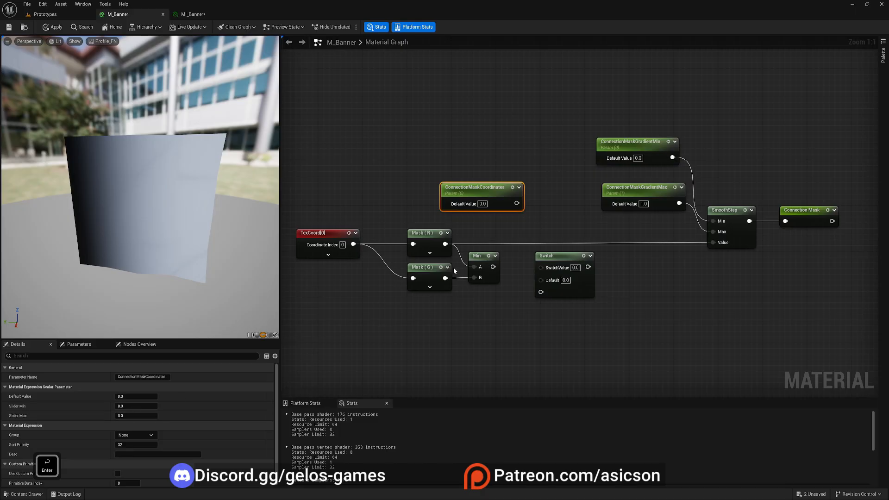
Step: Set the ConnectionMaskCoordinates parameter's Slider Max to 2
left_click_drag(415, 307, 496, 249)
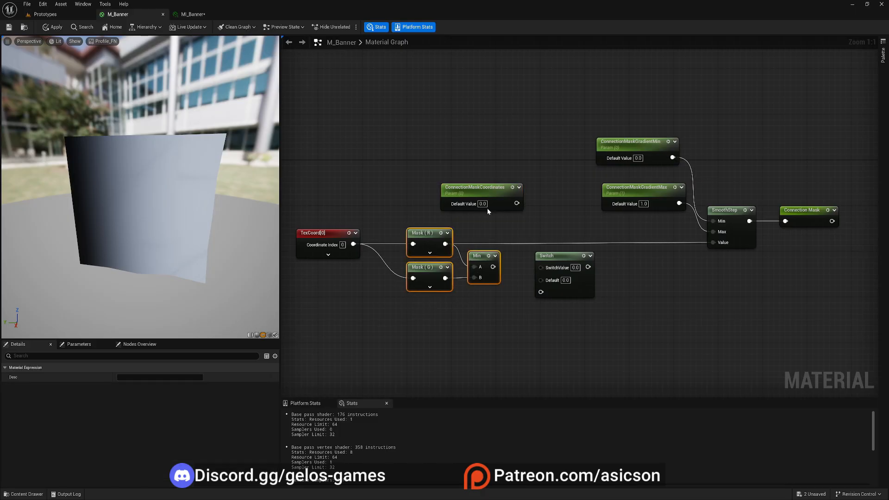
left_click(519, 209)
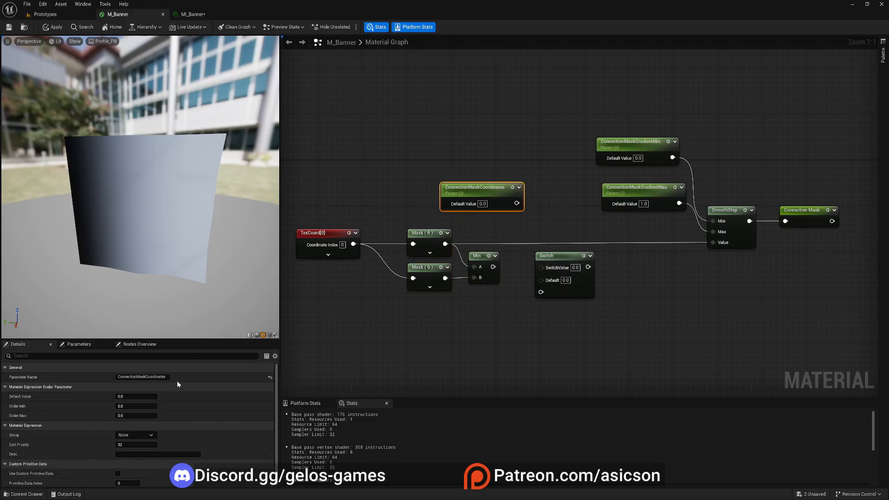
left_click(132, 416)
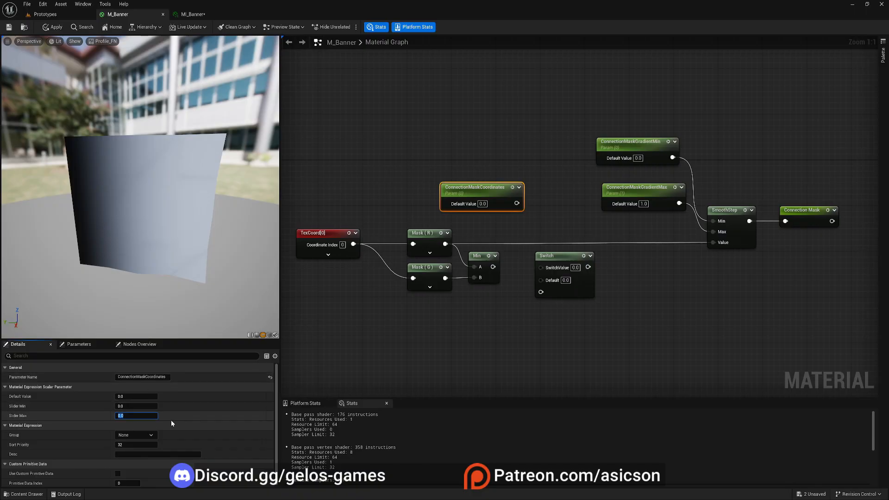
type("2")
key("Return")
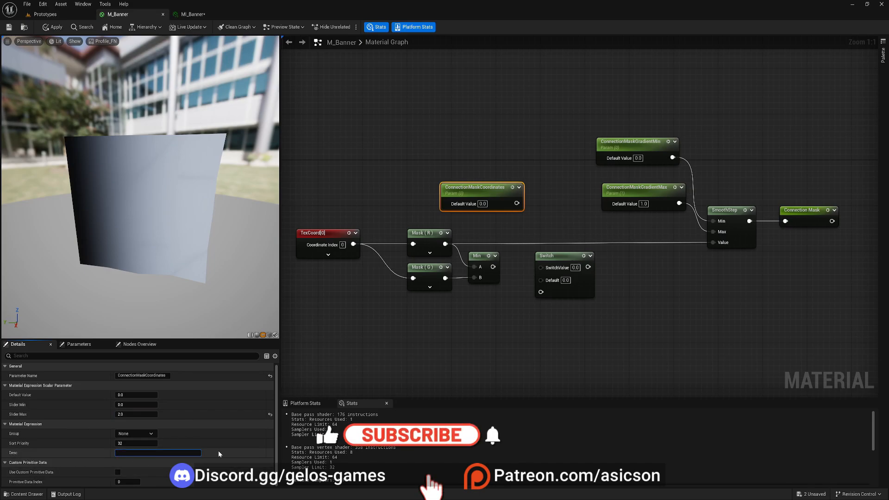
Step: Describe the ConnectionMaskCoordinates parameter on three lines: "0 - X", "1 - Y" and "2 - XY"
type("0 -")
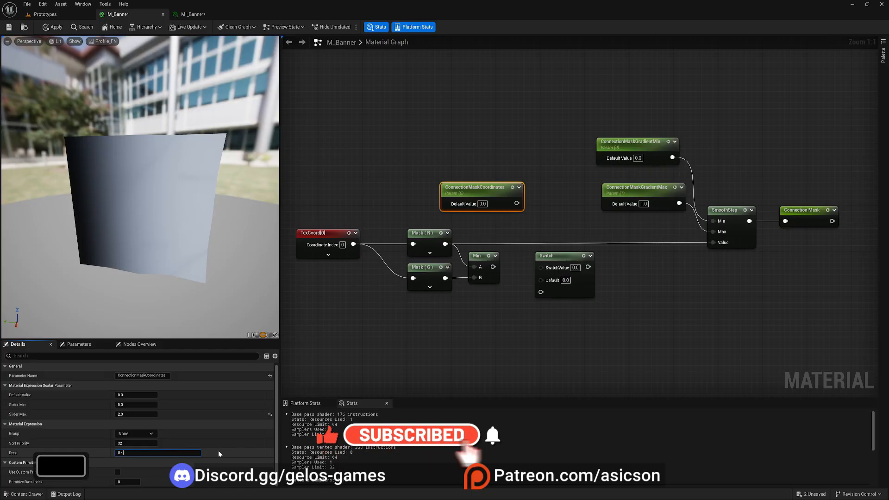
type(" X")
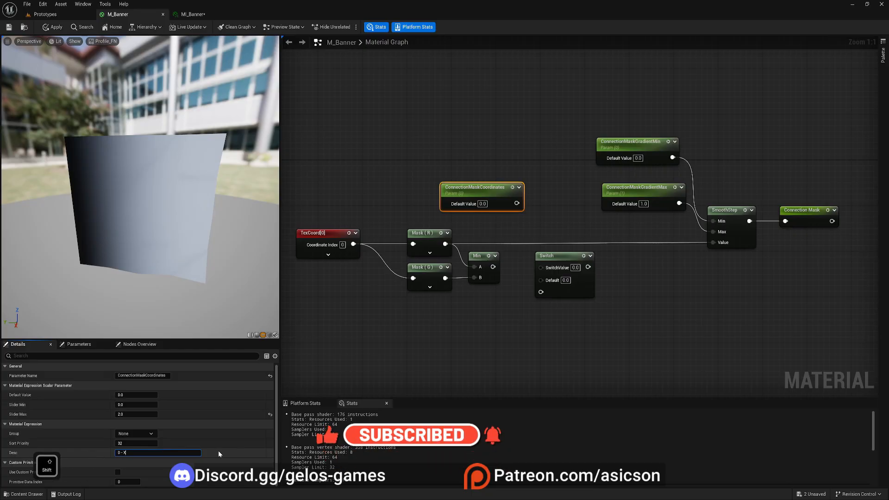
key("shift+Return")
type("1")
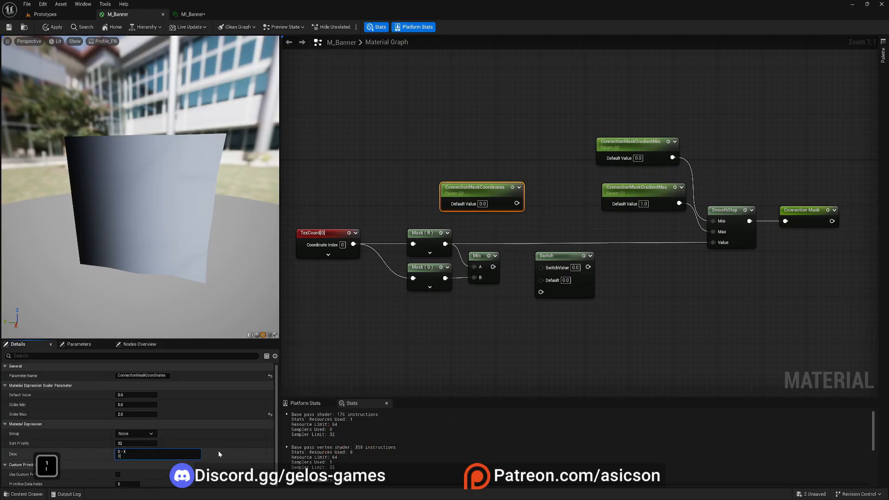
type(" - Y")
key("shift+Return")
type("2 - ")
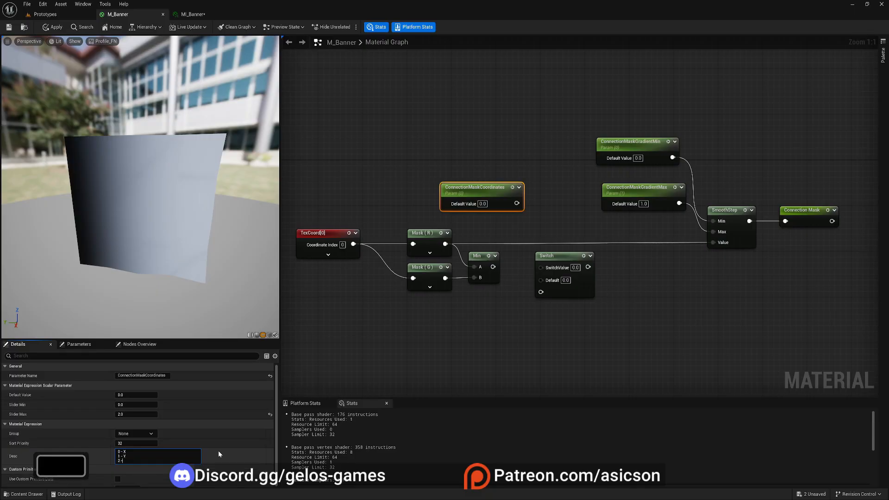
type("XY")
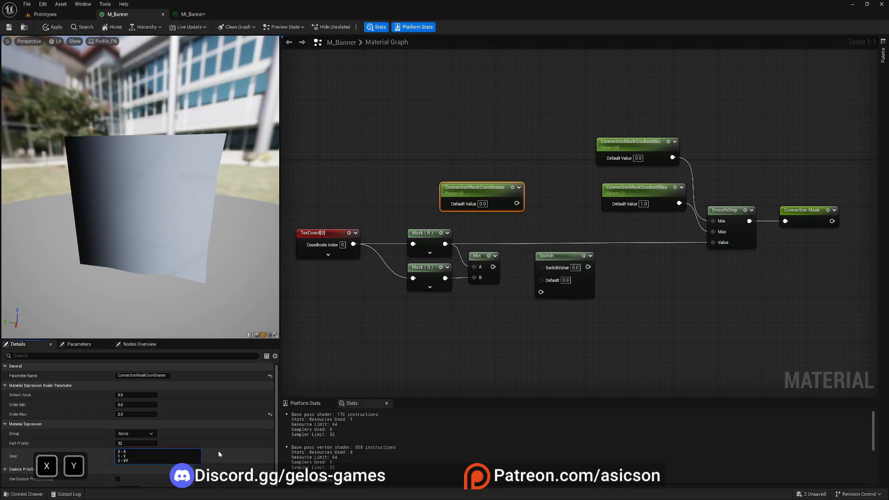
key("Return")
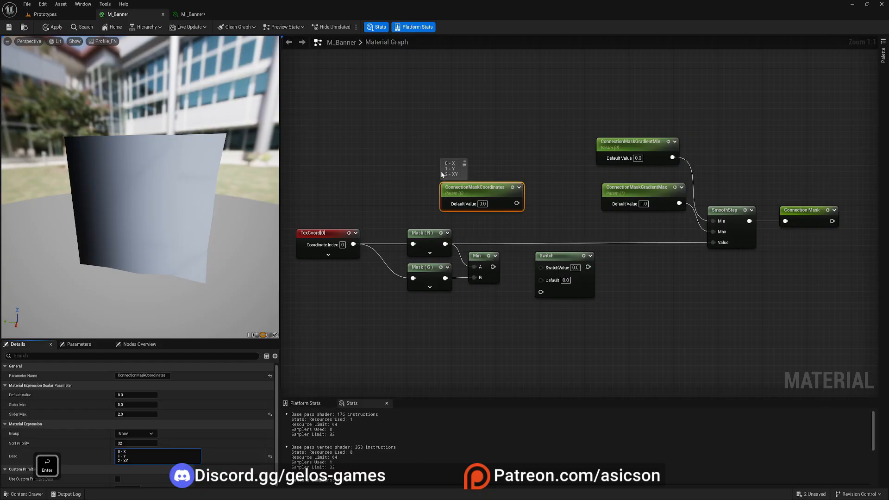
Step: Connect ConnectionMaskCoordinates to the Switch node's SwitchValue and the Switch output to the SmoothStep Value input
right_click_drag(489, 164, 463, 162)
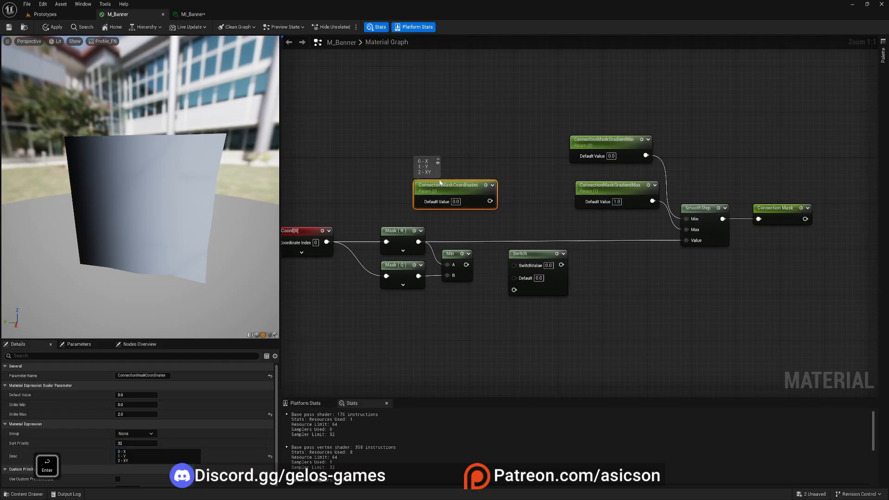
right_click_drag(507, 216, 477, 210)
left_click_drag(461, 195, 660, 237)
right_click_drag(605, 285, 643, 276)
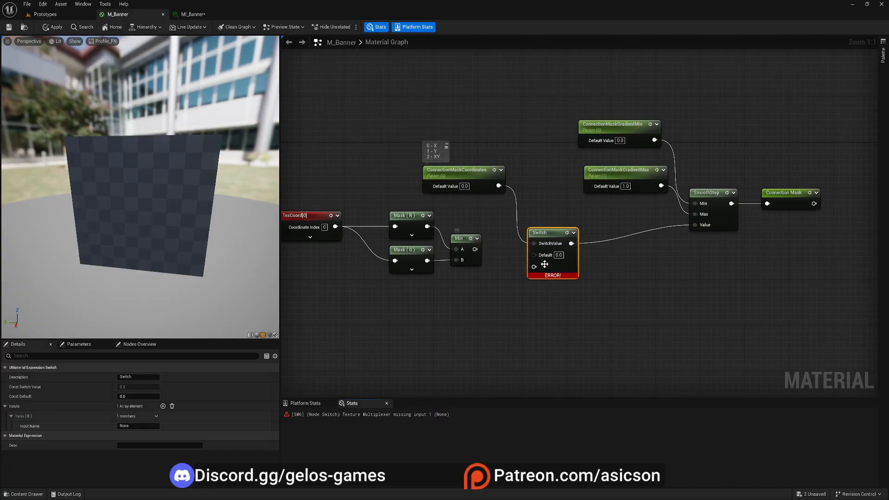
Step: Add two more inputs to the Switch node and name its three inputs X, Y and XY
left_click(163, 407)
left_click(163, 406)
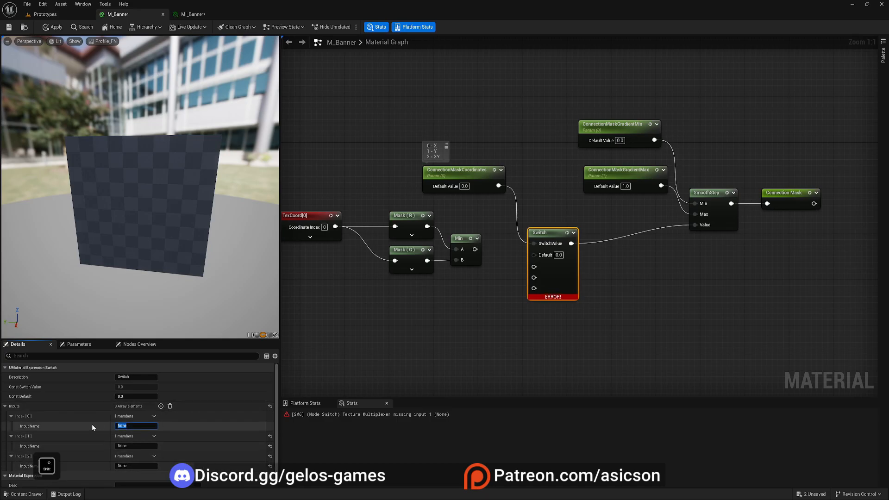
type("X")
key("Tab")
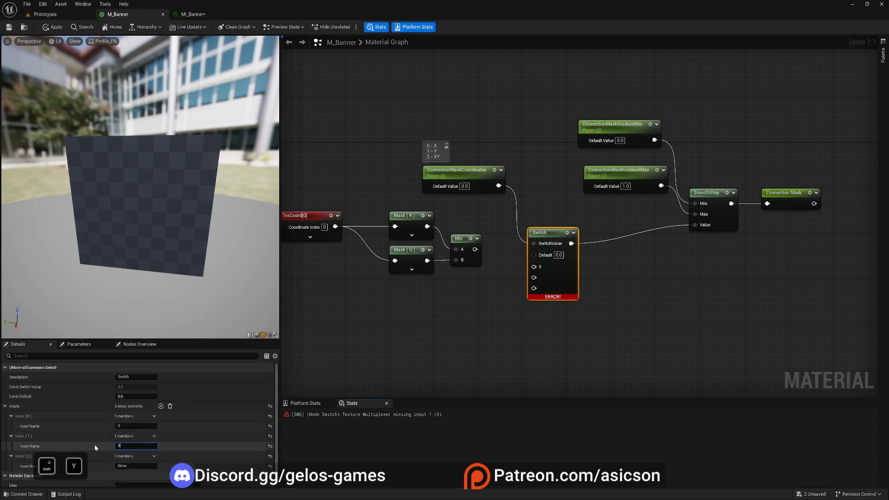
type("Y")
key("Tab")
type("XY")
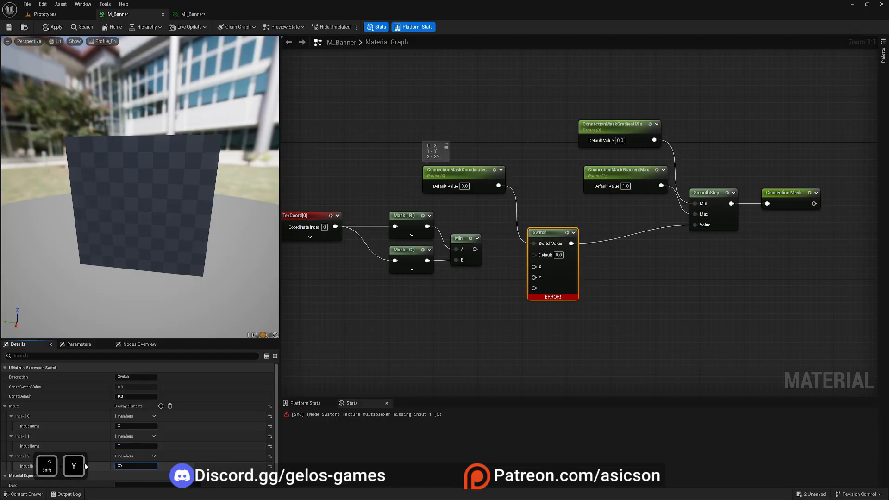
key("Return")
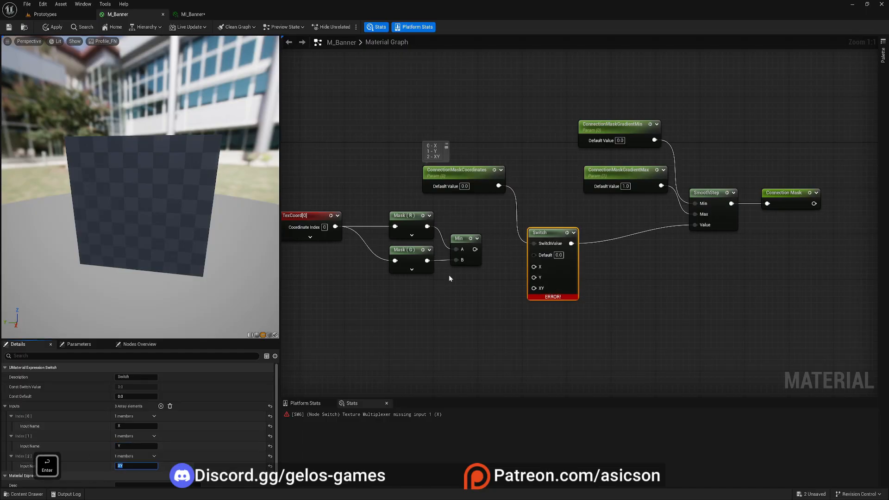
Step: Wire Mask (R) to the Switch's Default and X inputs, Mask (G) to Y, and Min to XY
right_click_drag(465, 249, 457, 257)
left_click_drag(451, 265, 456, 282)
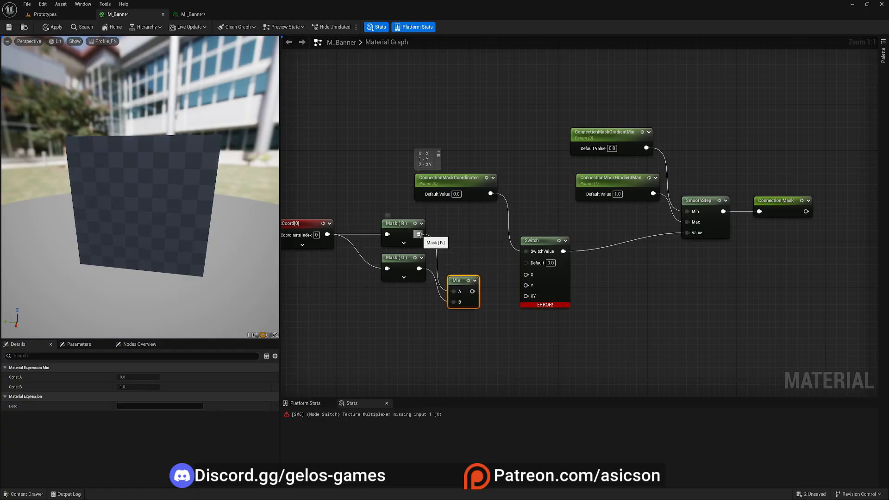
mouse_move(419, 235)
left_mouse_down()
mouse_move(479, 238)
mouse_move(526, 275)
mouse_move(419, 235)
left_mouse_up()
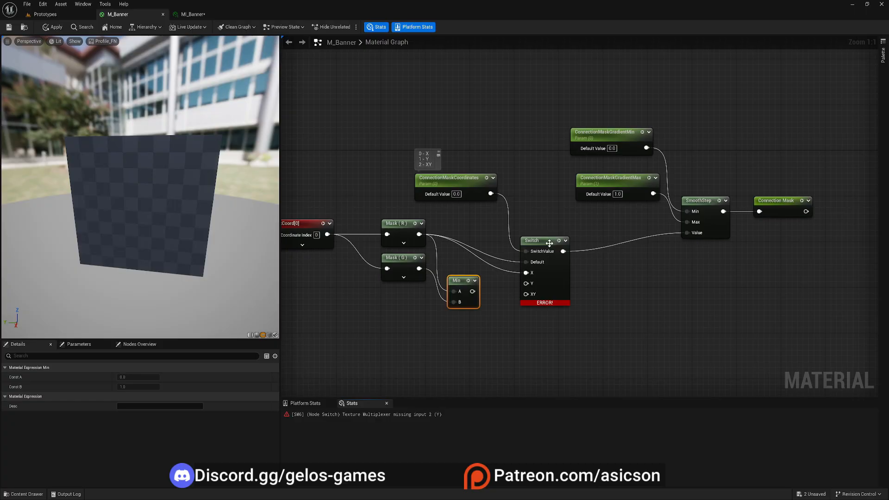
left_click_drag(550, 243, 541, 213)
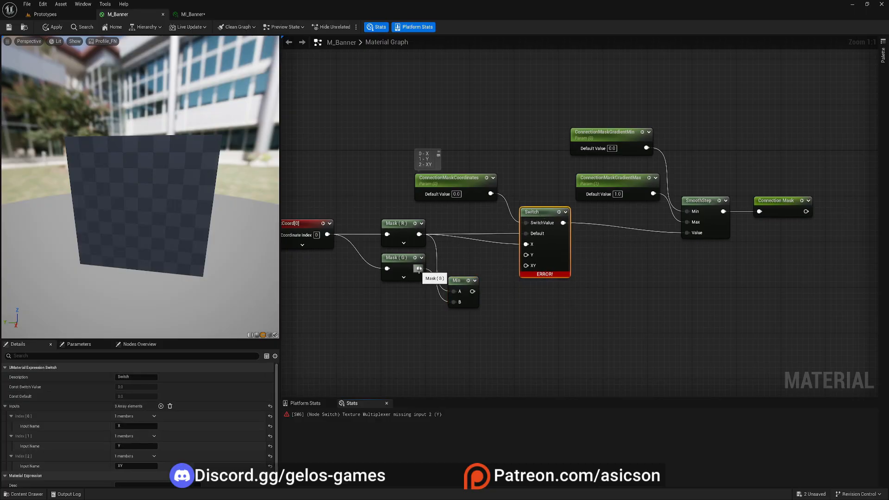
left_click_drag(419, 269, 528, 255)
mouse_move(473, 291)
left_mouse_down()
mouse_move(528, 270)
mouse_move(464, 282)
left_mouse_up()
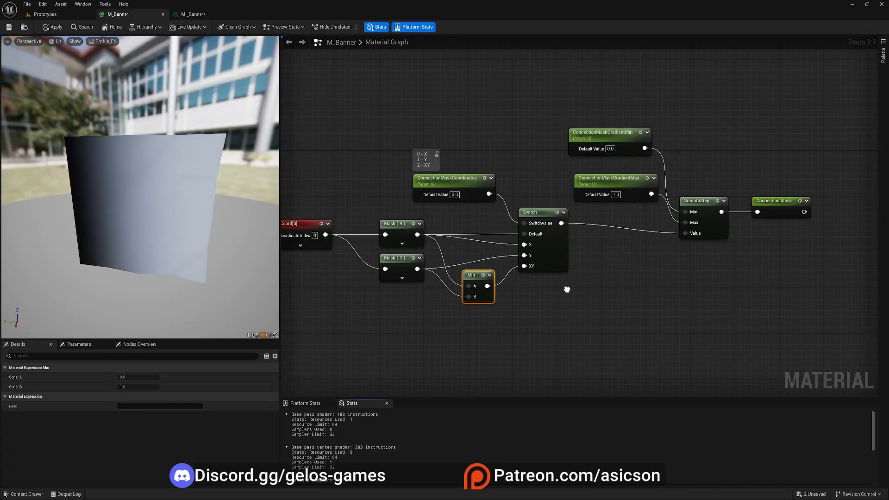
Step: Tidy the connection mask graph by moving the parameter, Switch, SmoothStep and Connection Mask nodes closer together
right_click_drag(566, 288, 514, 298)
left_click(401, 202)
left_click_drag(401, 202, 389, 206)
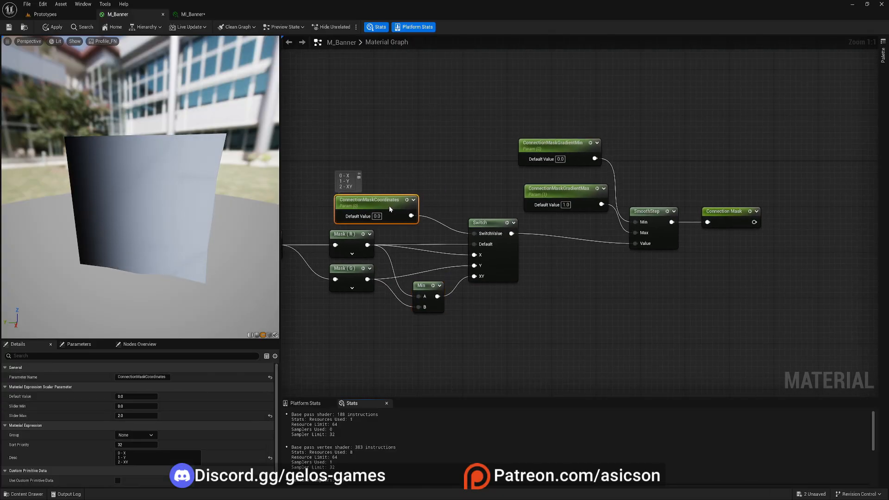
left_click_drag(484, 225, 478, 224)
left_click_drag(567, 144, 589, 197)
left_click_drag(555, 189, 494, 183)
left_click_drag(650, 213, 587, 203)
left_click_drag(721, 211, 648, 199)
right_click_drag(636, 177, 713, 173)
left_click(712, 172)
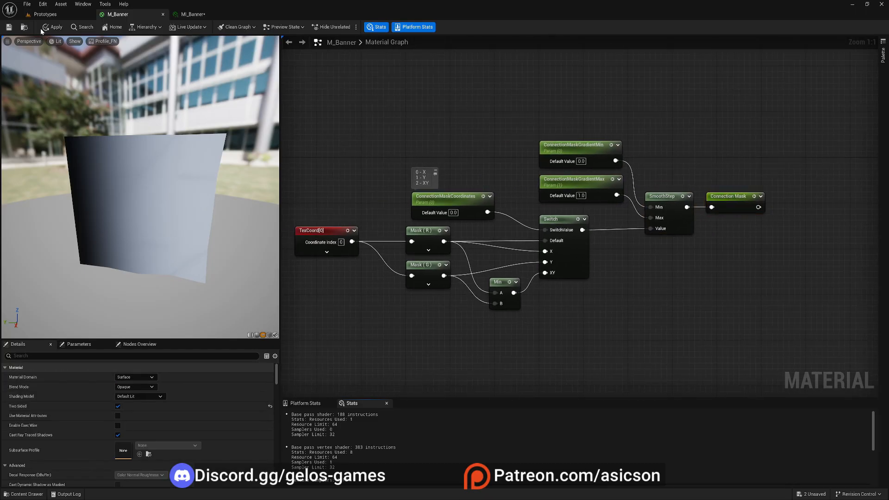
Step: Examine the banner's connection mask gradient in the Prototypes level from the front and the back
left_click(41, 14)
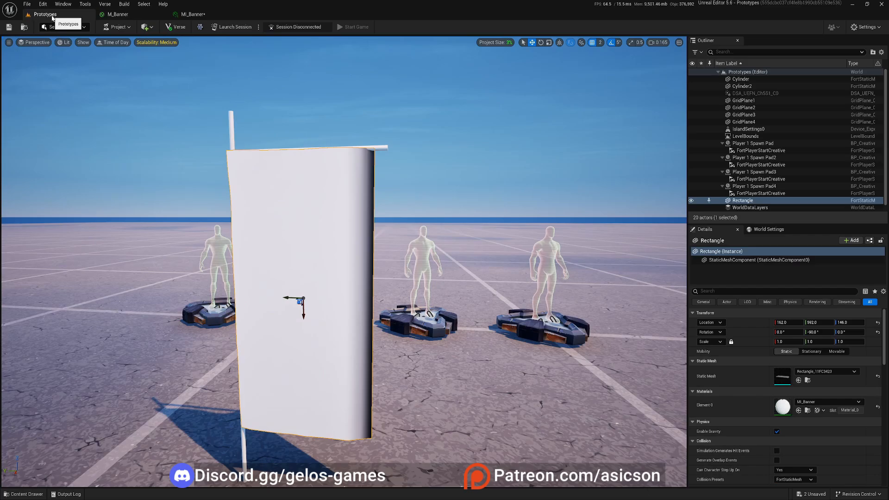
key("s+a")
key("w")
key("a")
key("a")
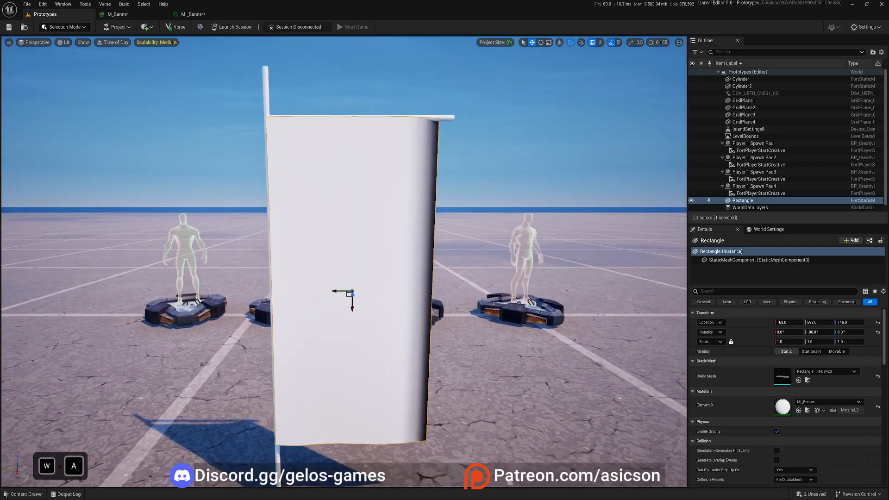
key("d")
key("s")
key("w")
right_click_drag(344, 262, 385, 257)
scroll(343, 262, "up", 3)
key("s")
key("e")
key("w")
key("q")
key("d")
key("s")
key("w")
key("s")
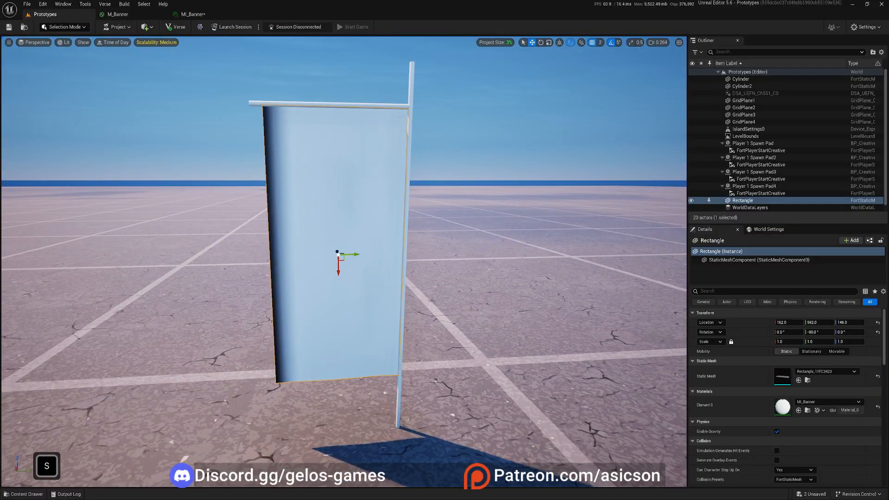
Step: Move the vertical pole to the banner's opposite edge at Y 540 and shift the horizontal rod to about Y 596
left_click(404, 168)
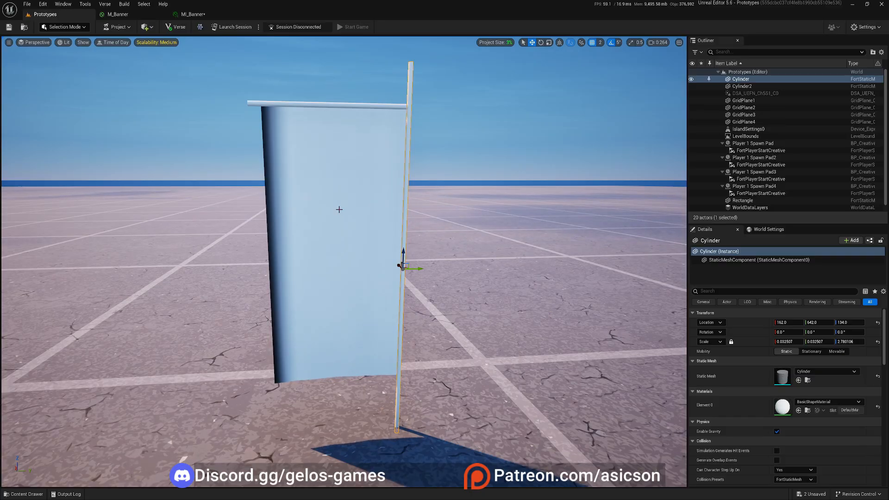
key("w")
left_click_drag(401, 266, 288, 275)
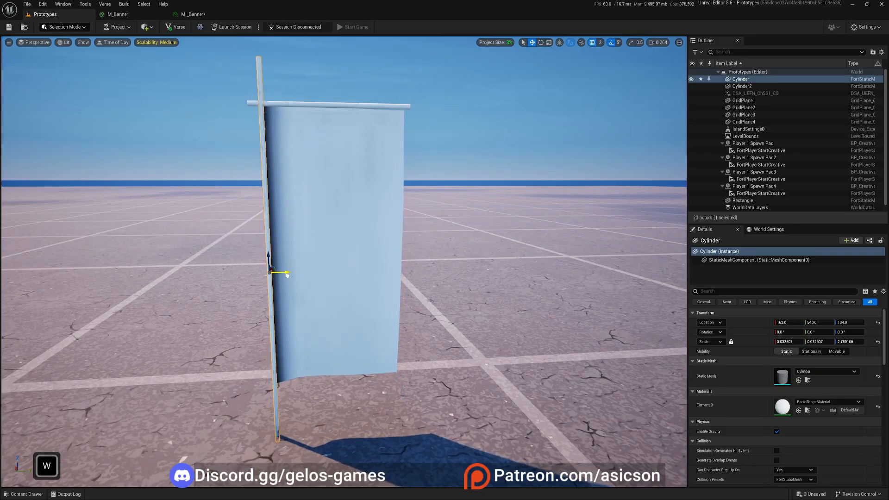
left_click(319, 102)
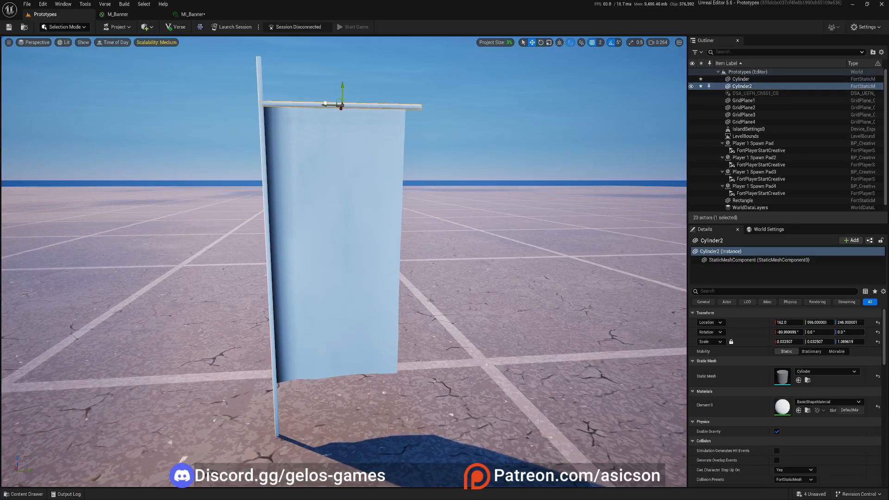
key("e")
key("a")
key("w")
right_click_drag(342, 100, 528, 139)
key("s")
left_click(129, 15)
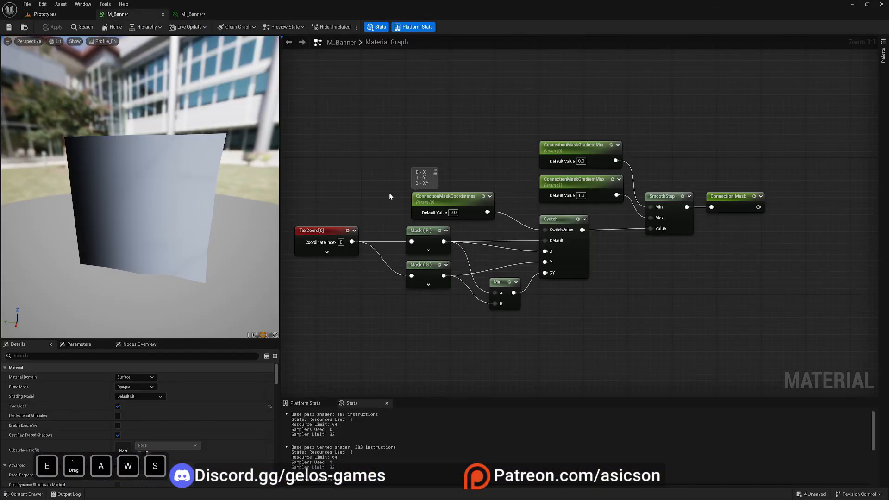
right_click(379, 179)
type("one")
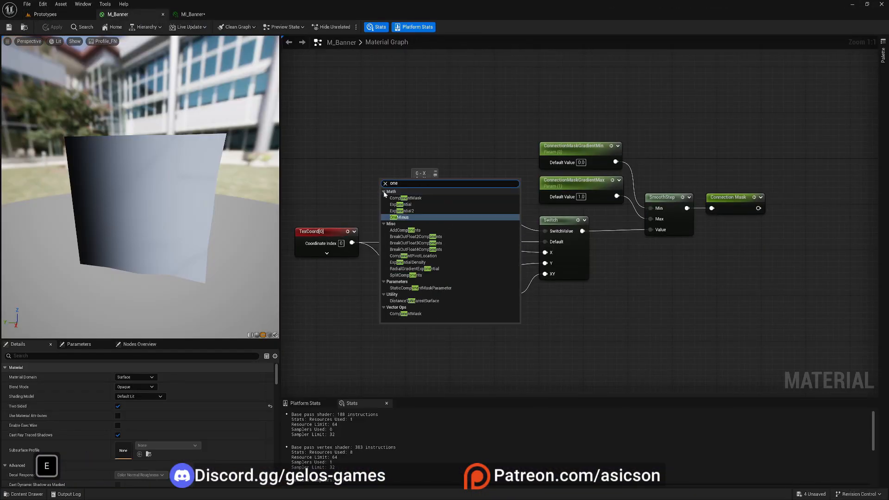
left_click(415, 218)
left_click_drag(389, 179, 448, 144)
left_click(470, 140)
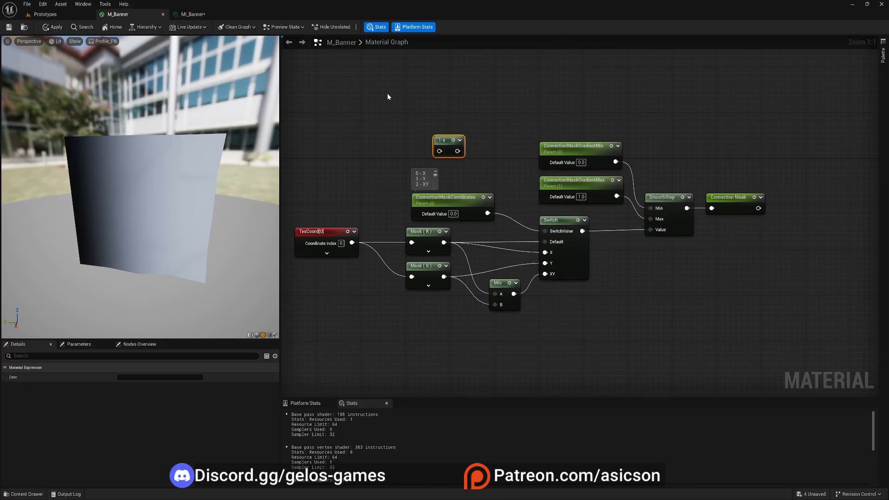
key("Delete")
Step: Examine the banner's mask gradient along the vertical pole in the Prototypes level from both sides
left_click(88, 14)
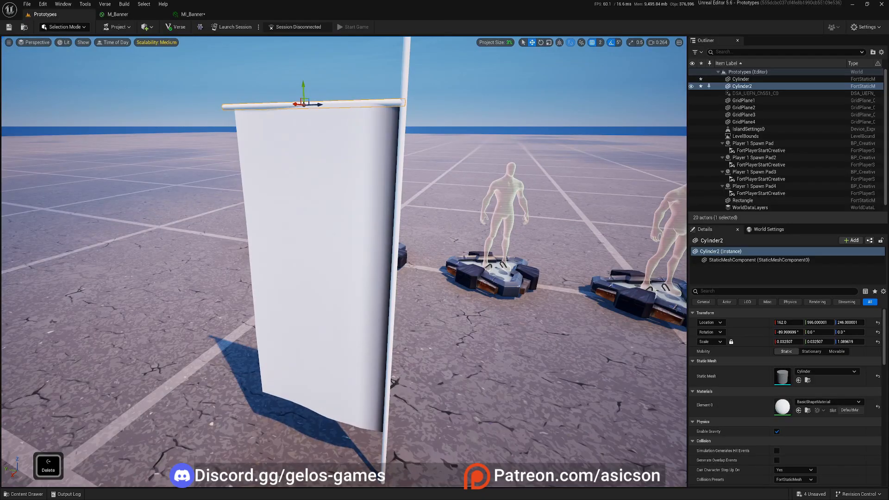
key("s")
key("d")
right_click_drag(343, 261, 182, 270)
key("w")
scroll(241, 261, "up", 1)
scroll(165, 263, "down", 2)
key("w")
key("e")
key("a")
key("w")
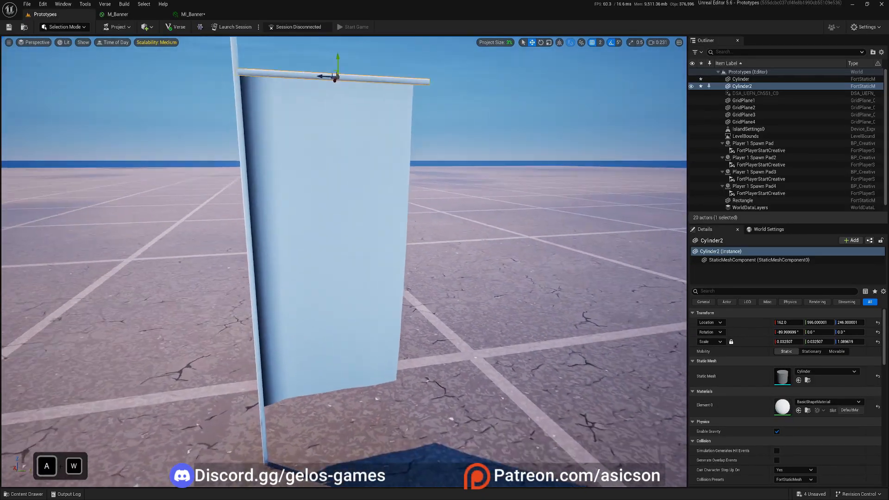
key("d")
right_click_drag(407, 269, 371, 238)
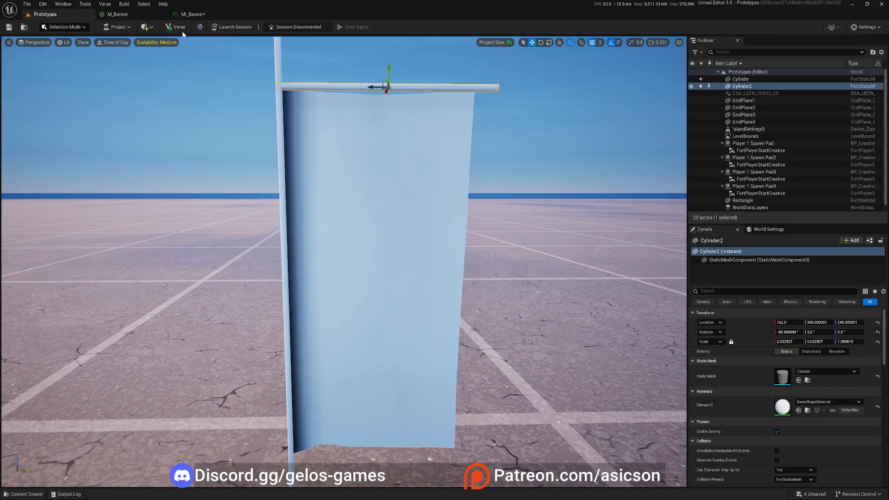
Step: Undock the MI_Banner editor into its own taller window and place it beside the banner in the Prototypes level
left_click(192, 14)
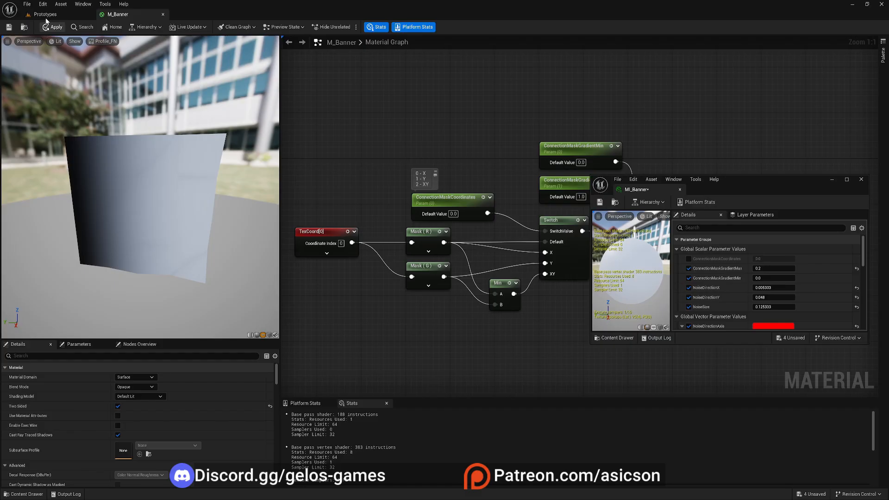
left_click(45, 16)
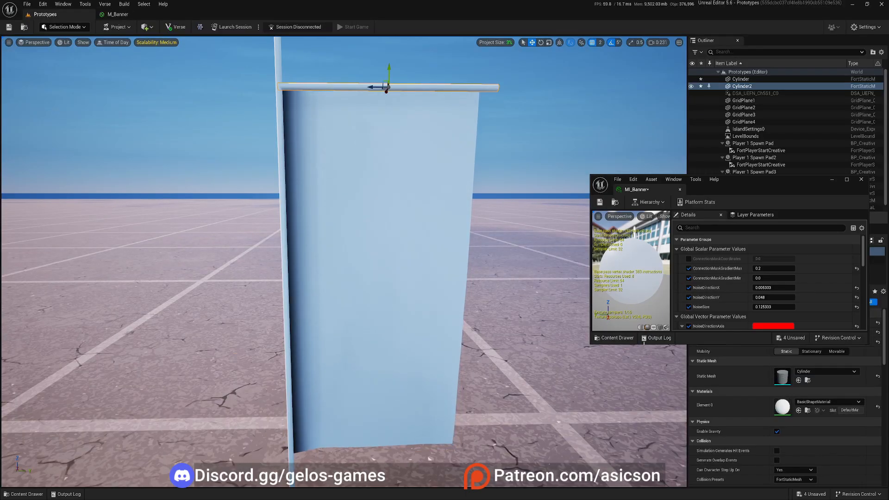
left_click_drag(643, 344, 644, 427)
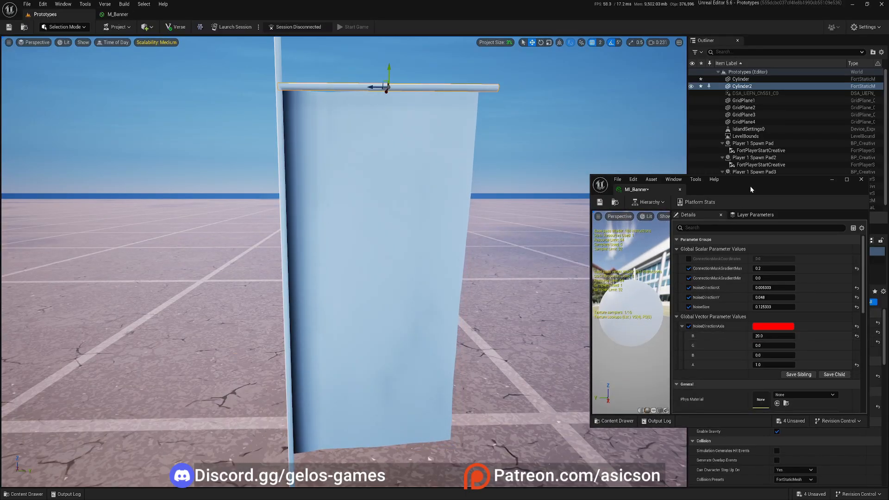
left_click_drag(750, 179, 636, 176)
Step: Enable the ConnectionMaskCoordinates override in MI_Banner, try values 0 and 1, and set it to 2 for XY
mouse_move(593, 259)
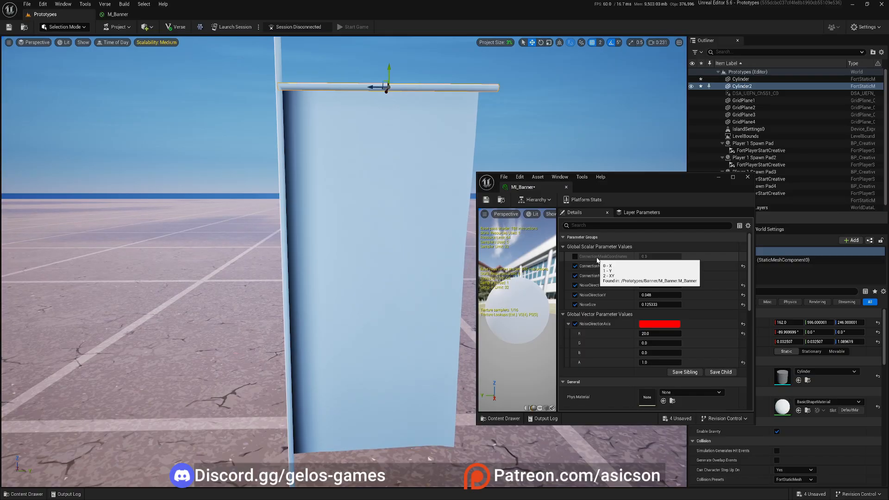
left_click(576, 256)
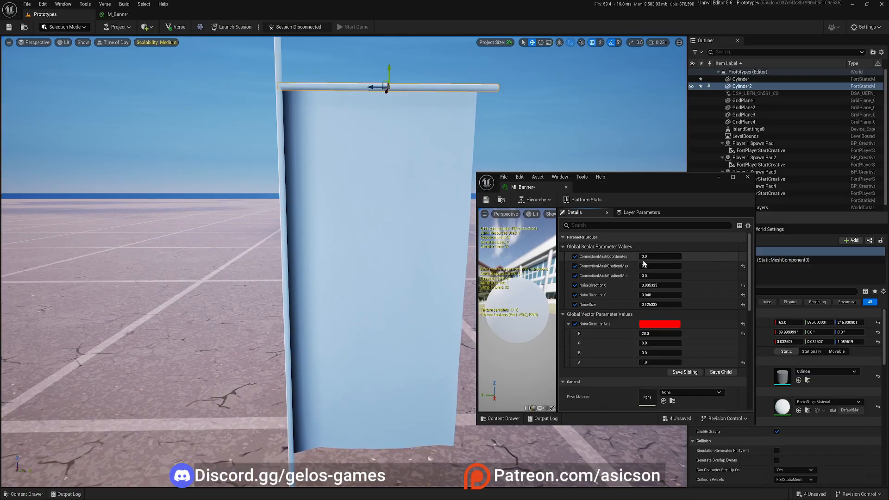
mouse_move(647, 256)
left_mouse_down()
mouse_move(681, 256)
mouse_move(650, 256)
left_mouse_up()
type("0")
key("Return")
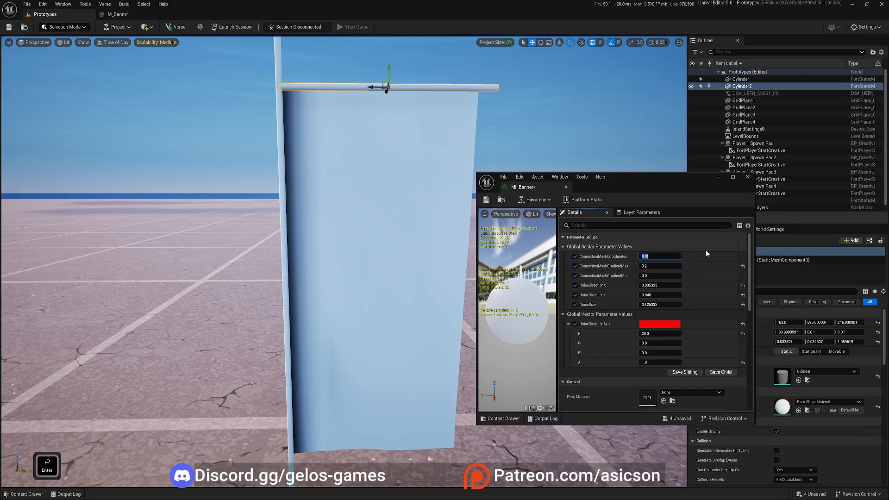
type("1")
key("Return")
type("2")
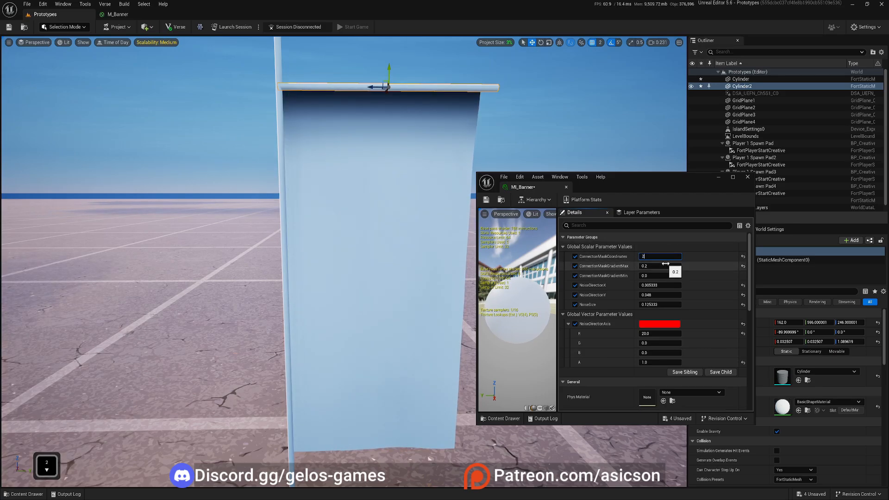
key("Return")
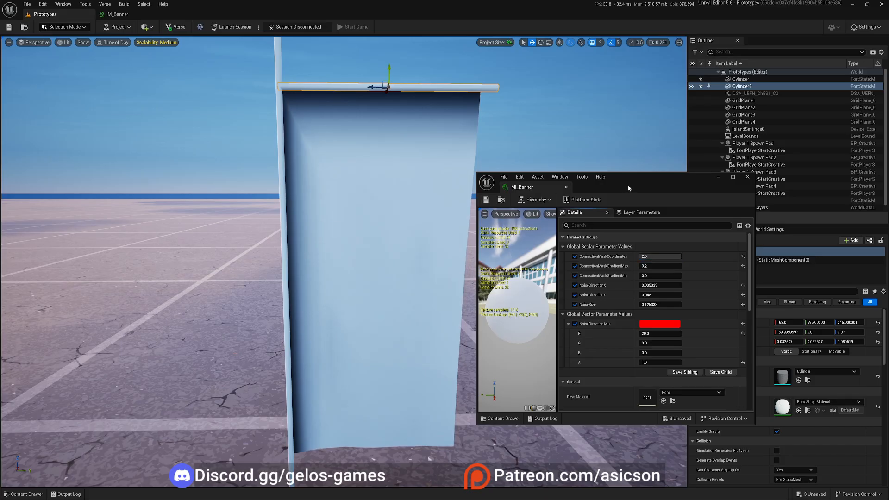
Step: Examine the XY connection mask on the banner up close, along the horizontal rod, vertical pole and lower edge
left_click_drag(629, 179, 727, 135)
key("w")
right_click_drag(417, 232, 463, 213)
key("e")
right_click_drag(369, 188, 369, 218)
key("s")
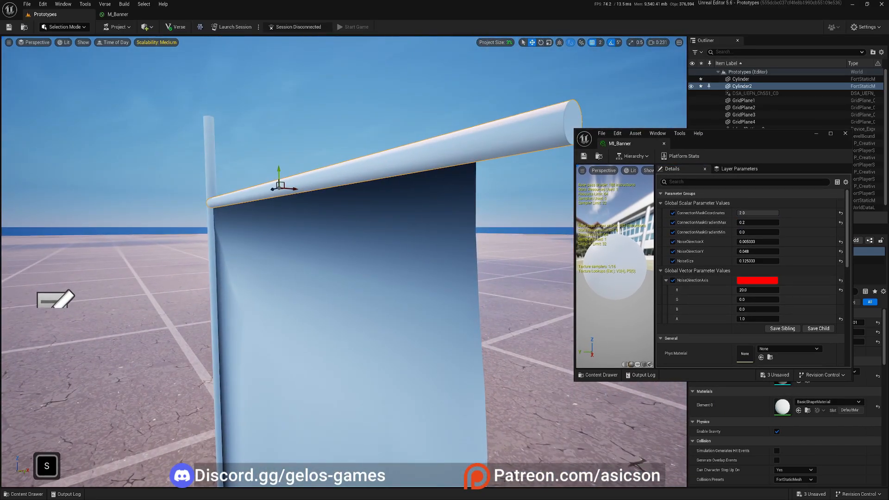
right_click_drag(450, 189, 510, 199)
key("a")
key("w")
right_click_drag(344, 262, 464, 268)
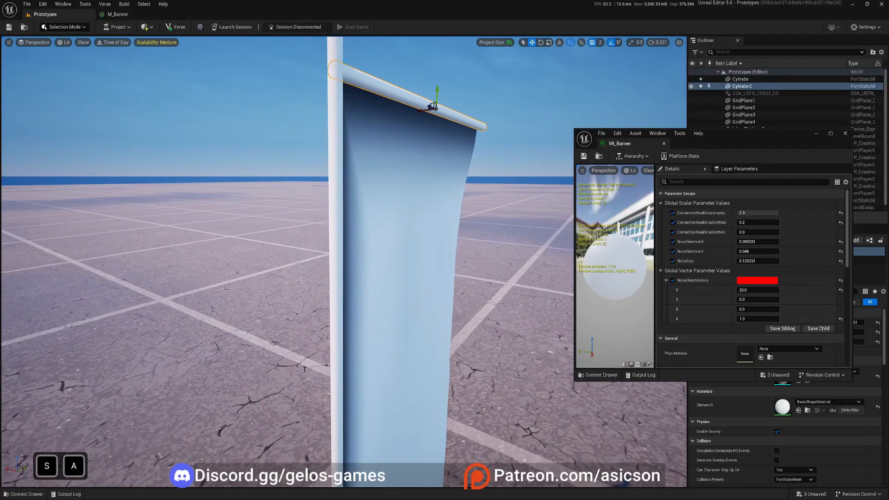
key("d")
key("q")
right_click_drag(344, 261, 259, 259)
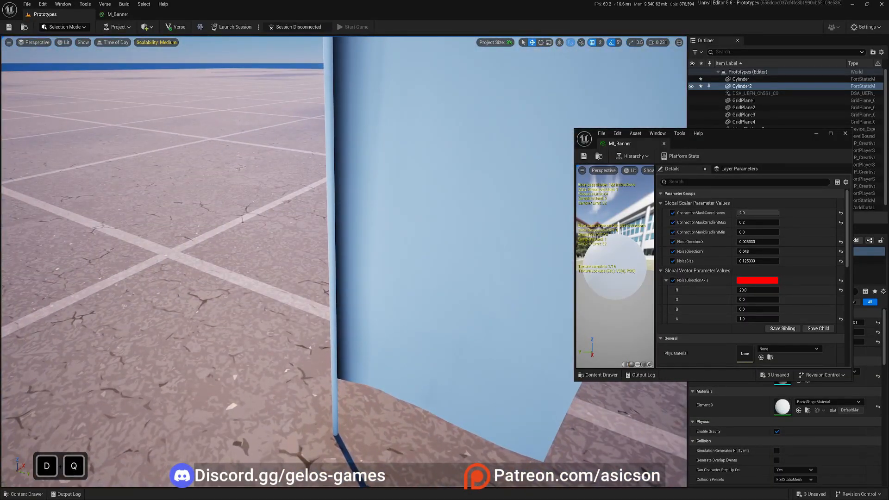
key("e")
right_click_drag(344, 261, 273, 274)
key("d")
key("w")
key("s")
key("q")
key("d")
right_click_drag(347, 334, 347, 334)
key("e")
mouse_move(341, 198)
right_mouse_down()
mouse_move(335, 207)
mouse_move(352, 192)
right_mouse_up()
key("a")
key("w")
key("Escape")
key("s")
Step: Dock MI_Banner back beside M_Banner and shift the connection mask node group in the M_Banner graph farther from the color and emblem texture nodes
left_click_drag(632, 143, 142, 17)
left_click(142, 18)
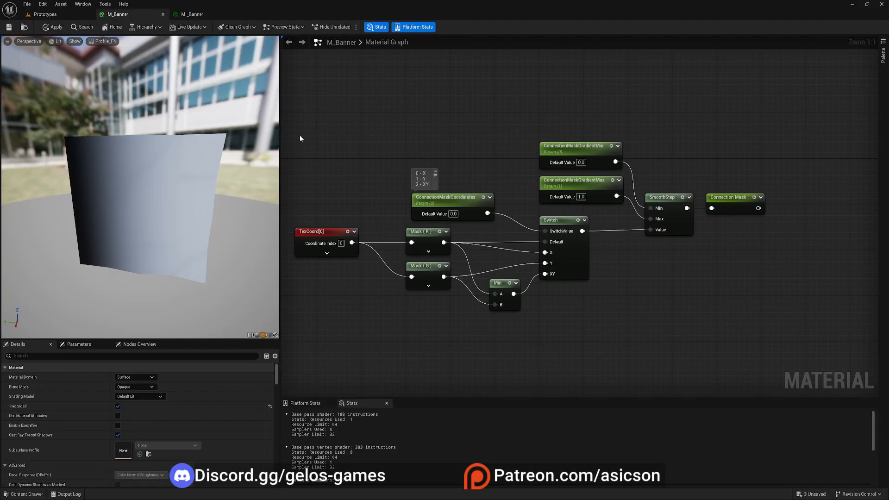
scroll(707, 274, "down", 2)
right_click_drag(677, 287, 637, 239)
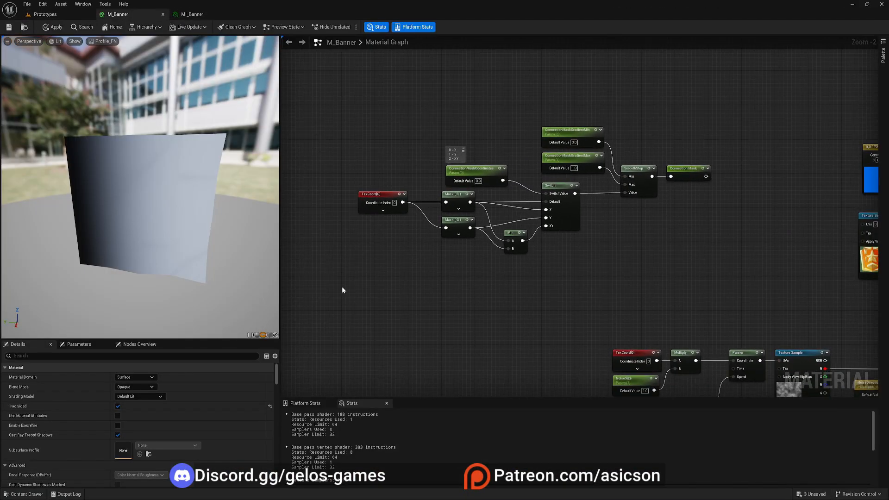
left_click_drag(325, 281, 707, 122)
left_click_drag(686, 171, 603, 162)
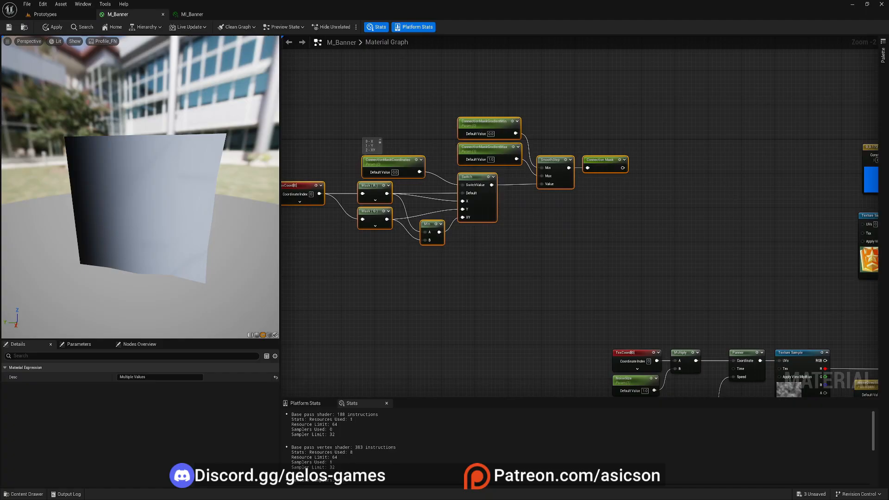
right_click_drag(578, 224, 602, 188)
left_click_drag(531, 125, 573, 133)
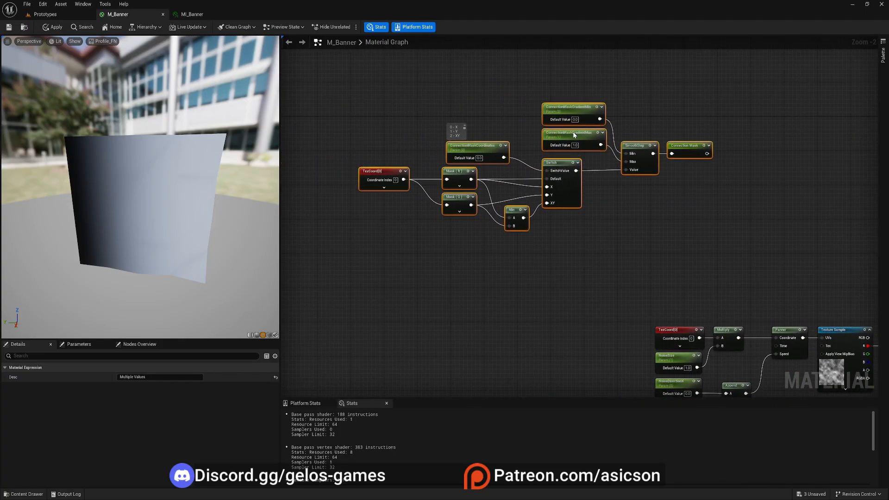
mouse_move(760, 215)
right_mouse_down()
mouse_move(460, 187)
mouse_move(445, 150)
mouse_move(518, 173)
right_mouse_up()
left_click_drag(569, 90, 725, 263)
left_click(504, 216)
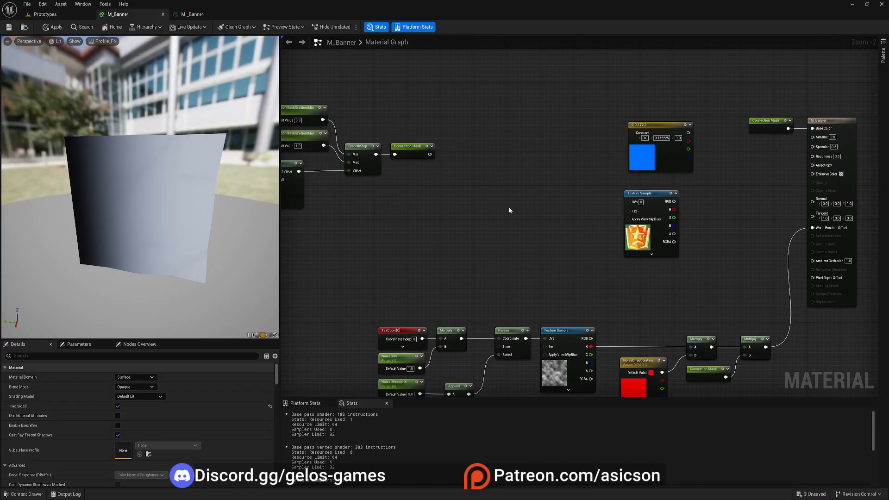
Step: Convert the blue color constant to a parameter named BackgroundColor and place it above the emblem Texture Sample
right_click_drag(509, 207, 501, 181)
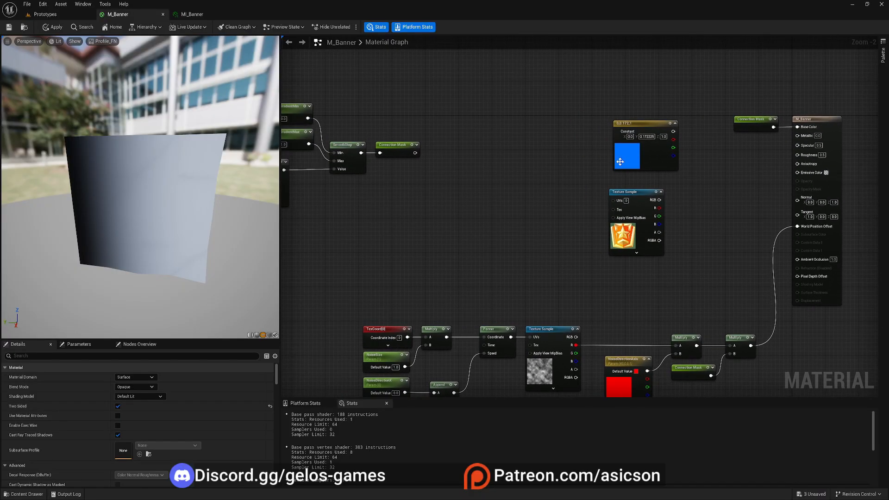
left_click_drag(645, 161, 496, 109)
right_click_drag(496, 108, 451, 169)
right_click(445, 133)
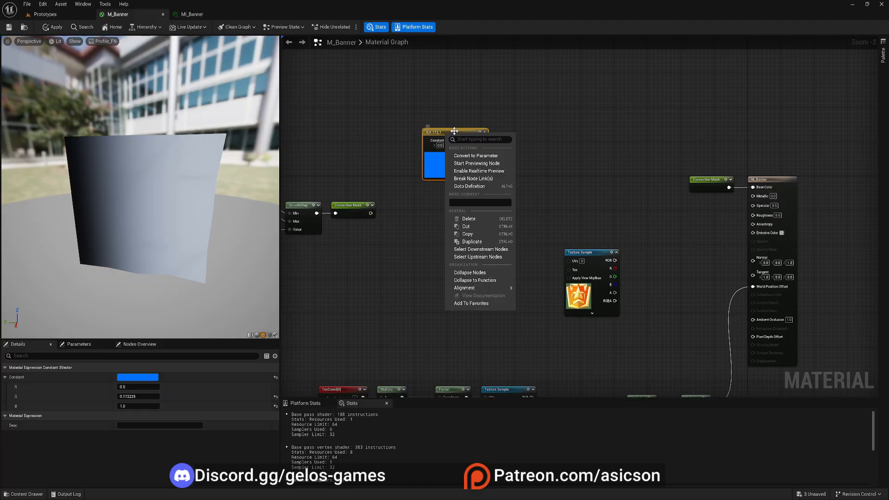
left_click(492, 160)
type("Bac")
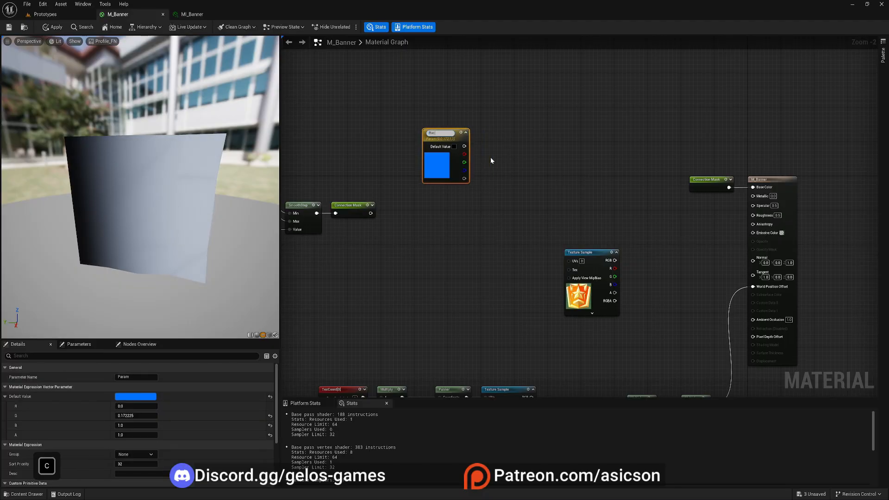
type("kgroundColor")
key("Return")
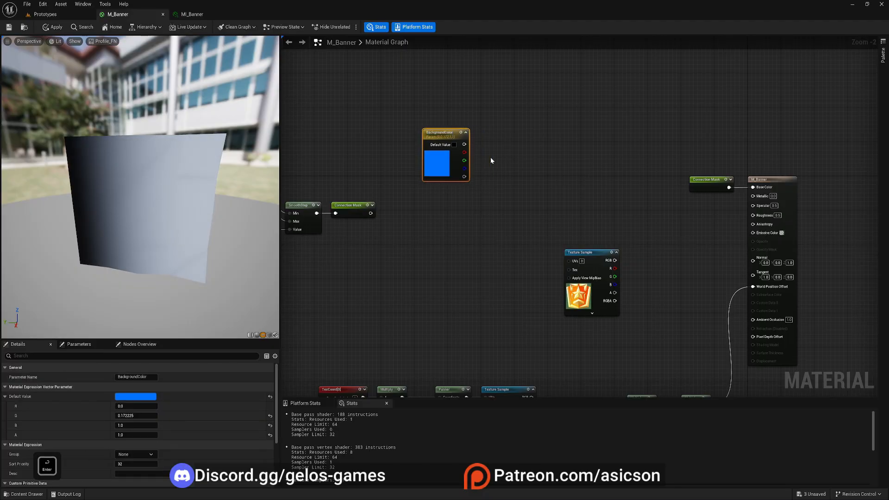
left_click_drag(448, 159, 491, 161)
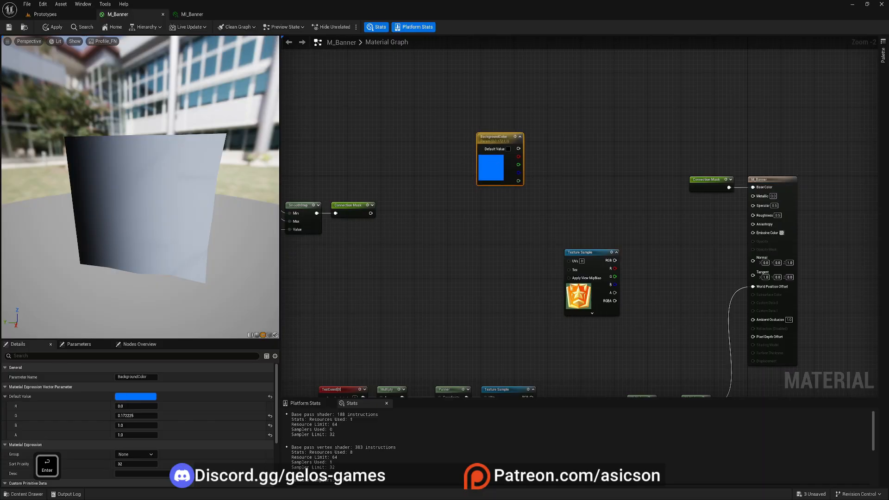
Step: Move the emblem Texture Sample node to just below the BackgroundColor parameter, clear of the output node
right_click_drag(590, 250, 562, 214)
left_click_drag(563, 214, 438, 197)
right_click_drag(486, 184, 581, 153)
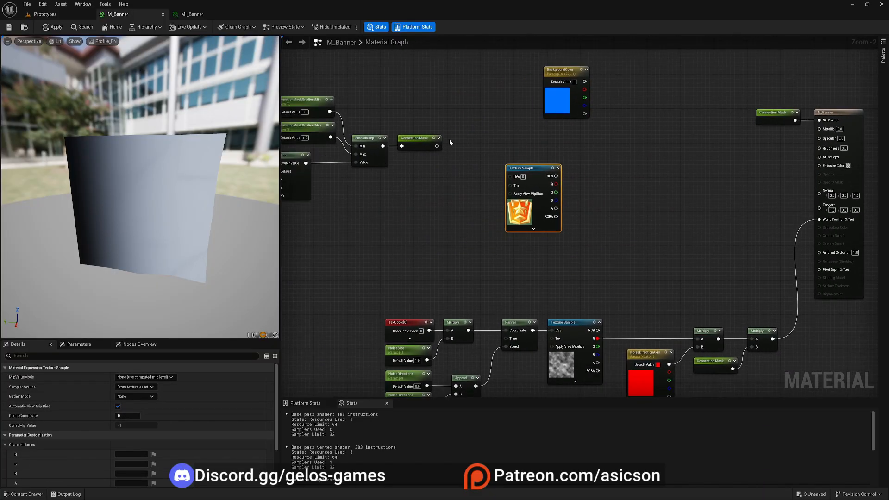
right_click_drag(450, 140, 442, 159)
left_click_drag(526, 185, 543, 206)
right_click_drag(471, 209, 551, 168)
Step: Move the whole connection mask node group below the noise nodes in the M_Banner graph
scroll(510, 180, "down", 2)
left_click_drag(333, 73, 621, 178)
left_click_drag(588, 126, 810, 336)
right_click_drag(810, 312, 639, 221)
scroll(690, 275, "up", 2)
left_click(653, 227)
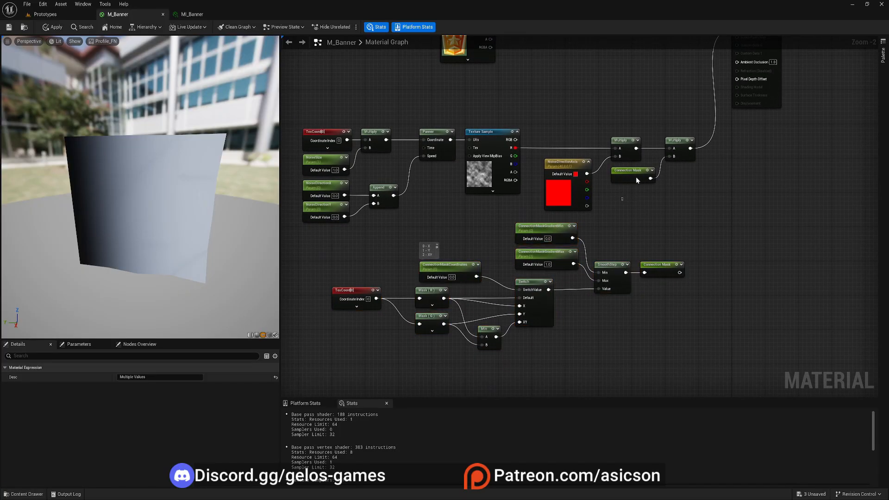
left_click(667, 269)
left_click_drag(626, 273, 735, 234)
left_click(677, 213)
right_click_drag(677, 213, 772, 292)
Step: Shift the emblem Texture Sample closer to BackgroundColor's height and farther from the M_Banner output node
right_click_drag(627, 157, 605, 257)
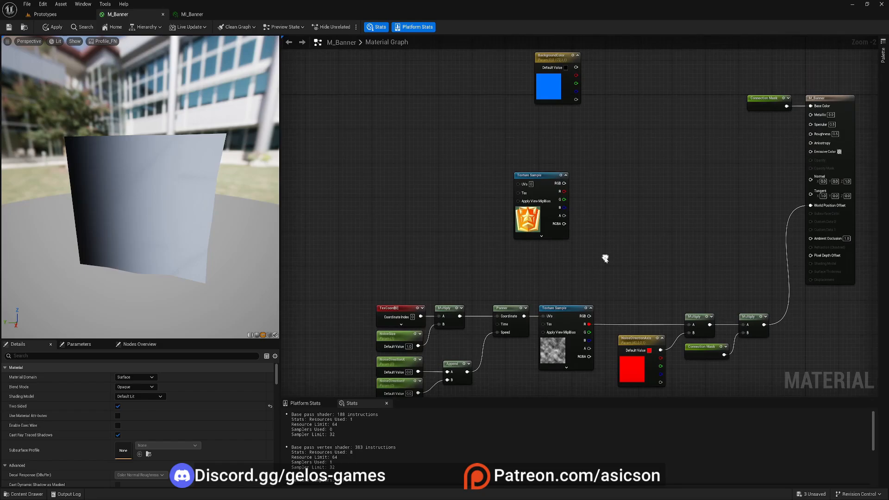
right_click_drag(594, 218, 583, 277)
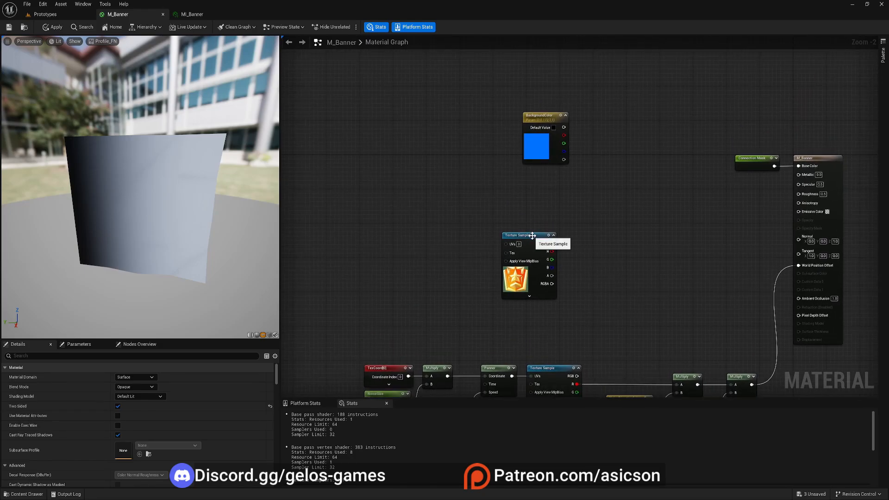
left_click_drag(533, 235, 491, 206)
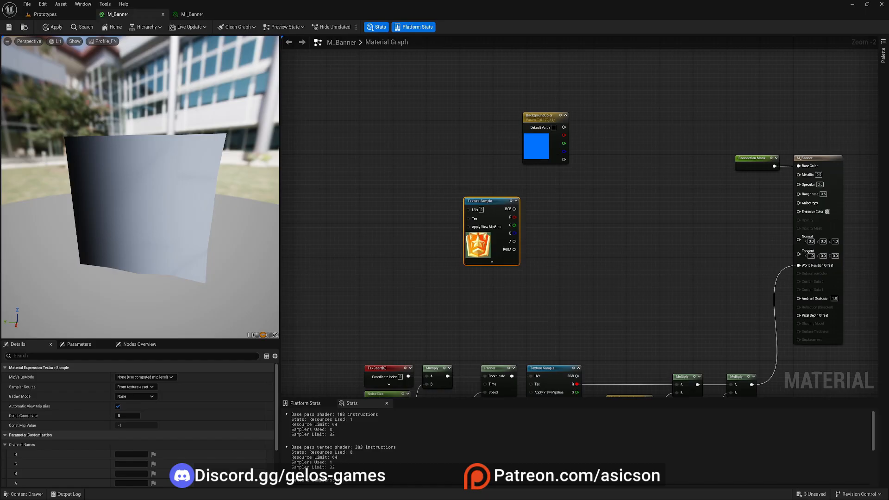
Step: Add a TexCoord node ahead of the emblem Texture Sample and wire it to input A of a new Multiply node
right_click_drag(407, 199, 637, 184)
left_click(356, 219)
left_click_drag(360, 214, 460, 198)
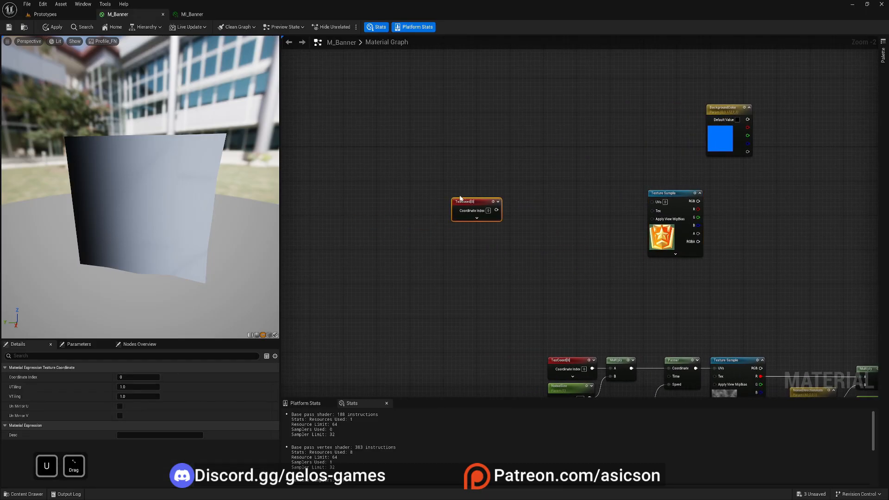
right_click_drag(521, 213, 469, 209)
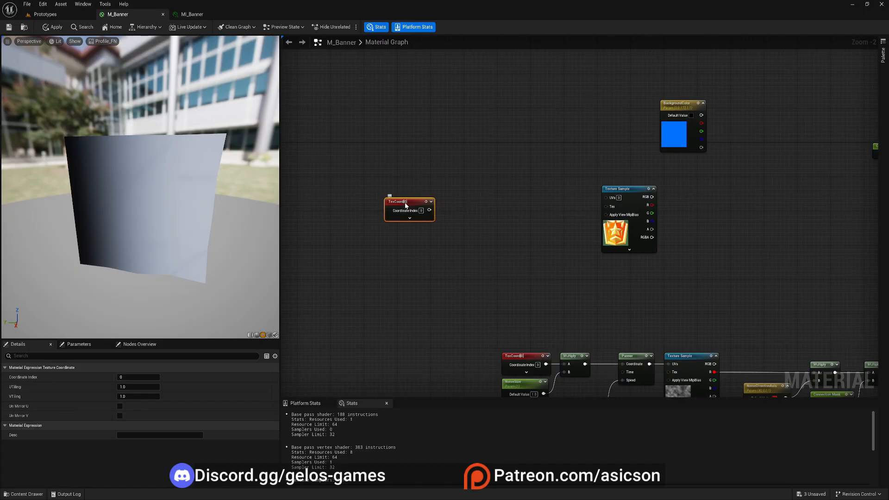
left_click_drag(398, 203, 464, 208)
left_click(469, 208)
right_click_drag(449, 216, 490, 234)
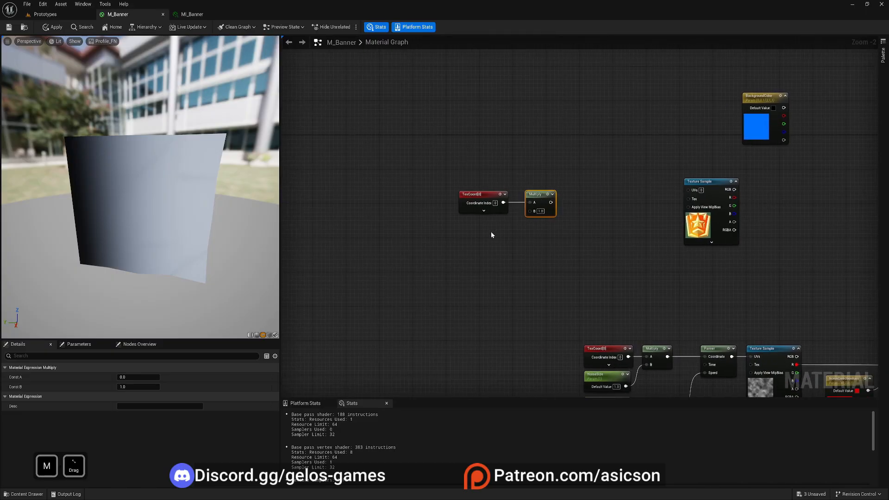
Step: Add an AppendVector node below the emblem's TexCoord node and wire it to input B of the Multiply node
right_click(484, 235)
type("app")
left_click(523, 256)
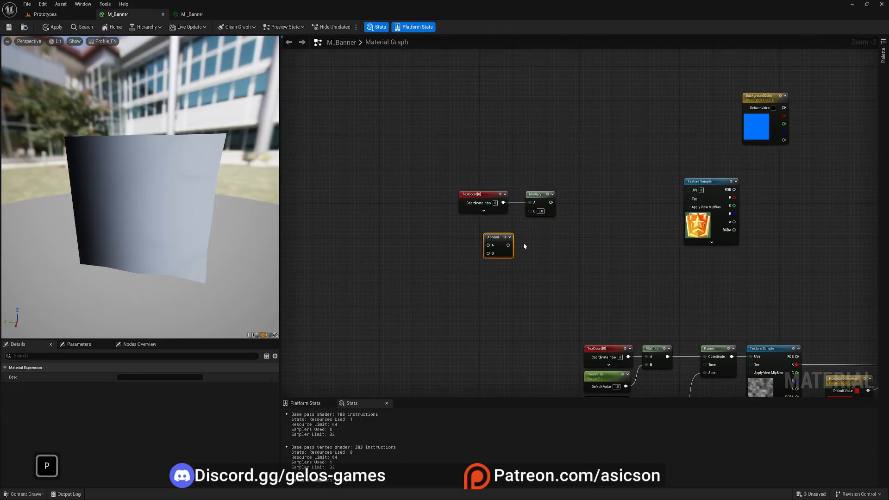
left_click_drag(508, 245, 544, 199)
left_click_drag(499, 241, 499, 235)
right_click_drag(457, 246, 519, 241)
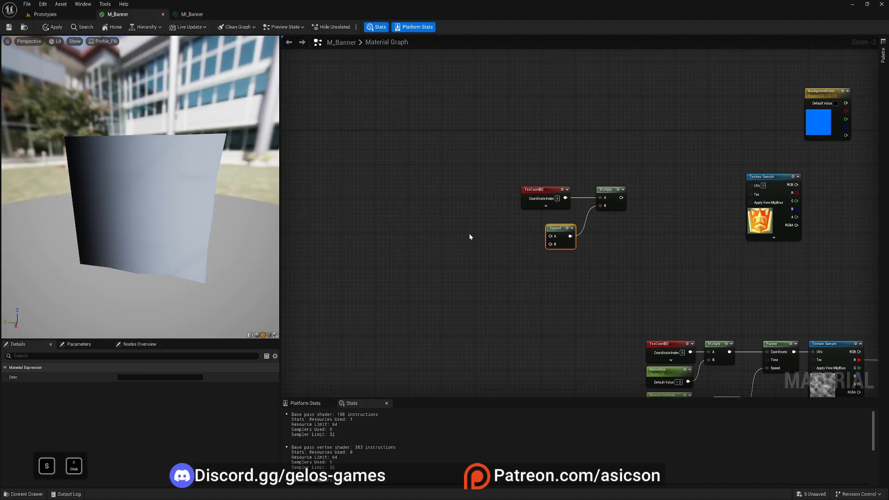
Step: Add a scalar parameter named IconScaleX ahead of the Append node
key("s")
left_click(469, 233)
type("Lo")
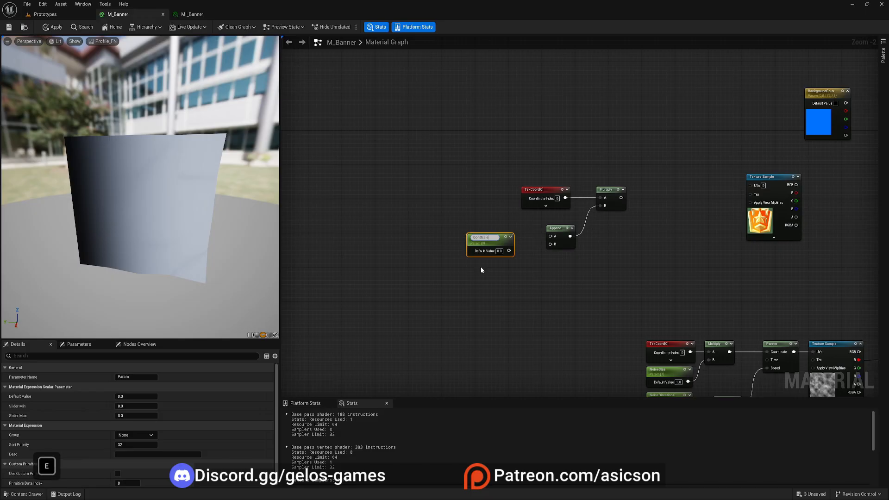
type("onScaleX")
key("Return")
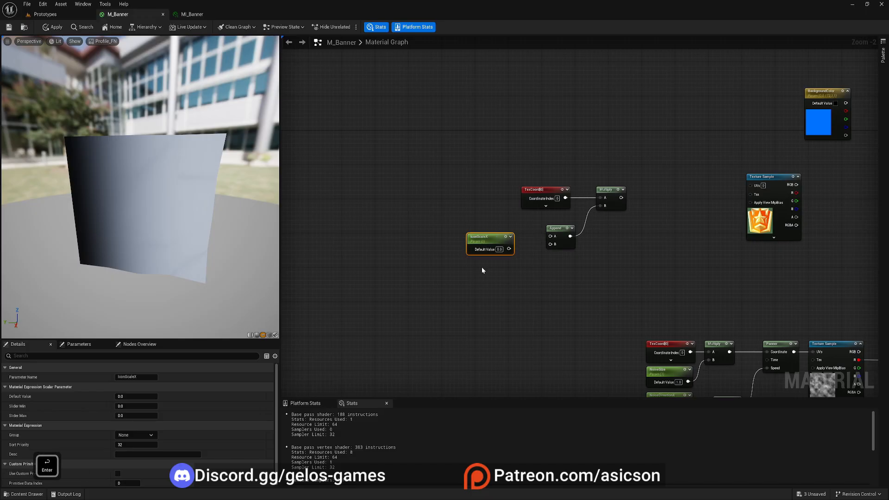
Step: Add a second scalar parameter named IconScaleY and align it directly beneath IconScaleX
left_click(482, 266)
type("Icon")
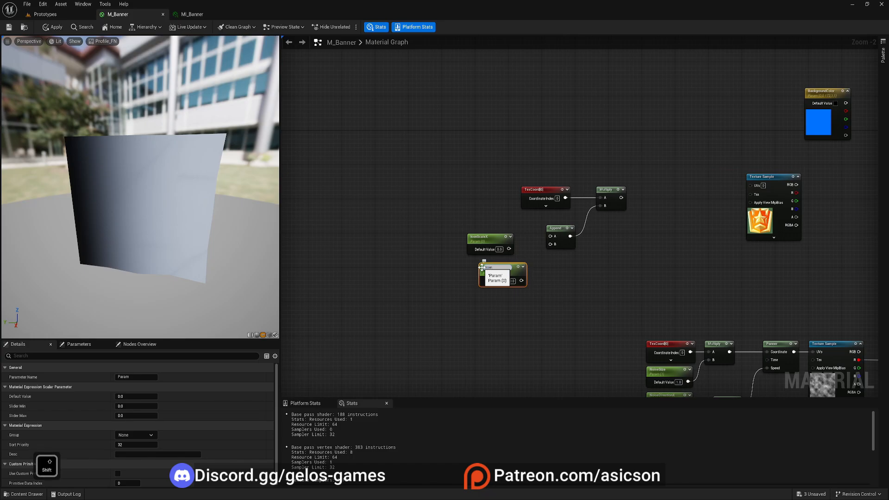
type("Scaley")
key("Return")
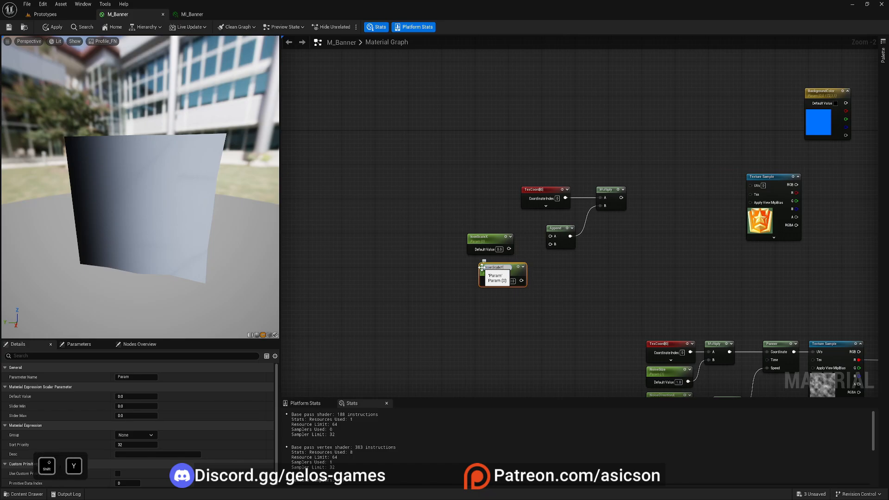
left_click_drag(507, 273, 497, 268)
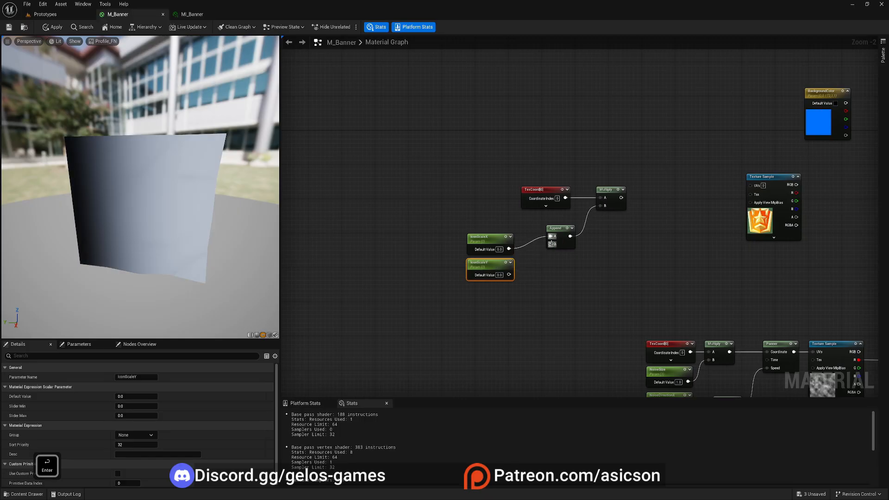
Step: Wire IconScaleY to input B of the Append node and set both icon scale parameters' default values to 1
left_click_drag(550, 244, 509, 275)
left_click(499, 249)
type("1")
left_click(499, 274)
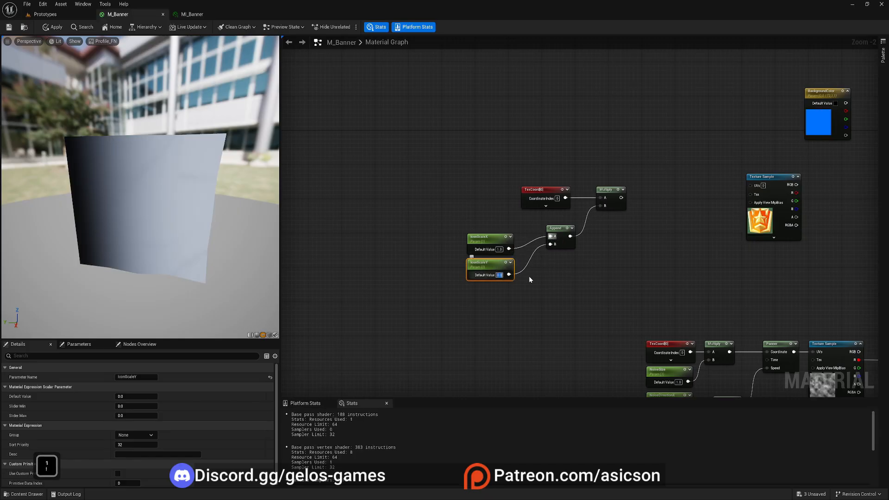
type("1")
left_click(531, 280)
Step: Move the two icon scale parameters closer to the Append node and wire Multiply to the emblem Texture Sample's UVs
left_click_drag(471, 228, 508, 255)
right_click_drag(514, 257, 516, 239)
left_click_drag(494, 197, 623, 185)
right_click_drag(690, 196, 560, 187)
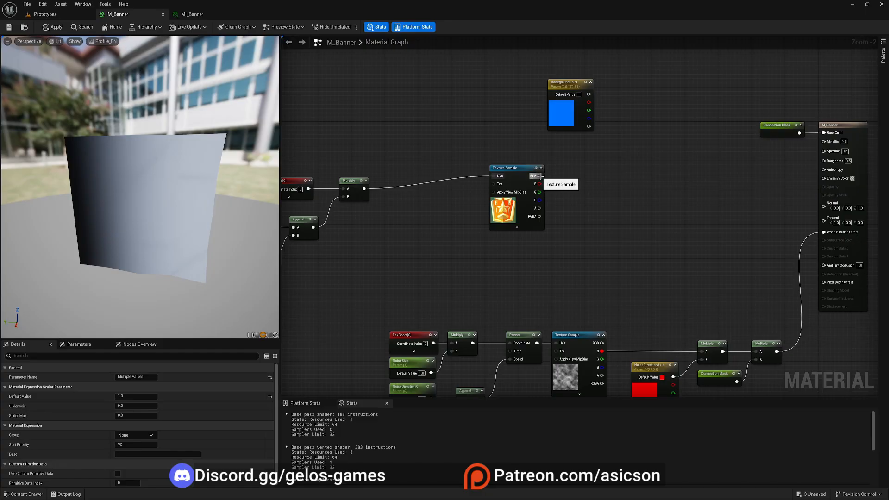
Step: Connect the emblem Texture Sample's RGB output to Base Color and delete the Connection Mask node beside the output node
left_click_drag(539, 176, 824, 133)
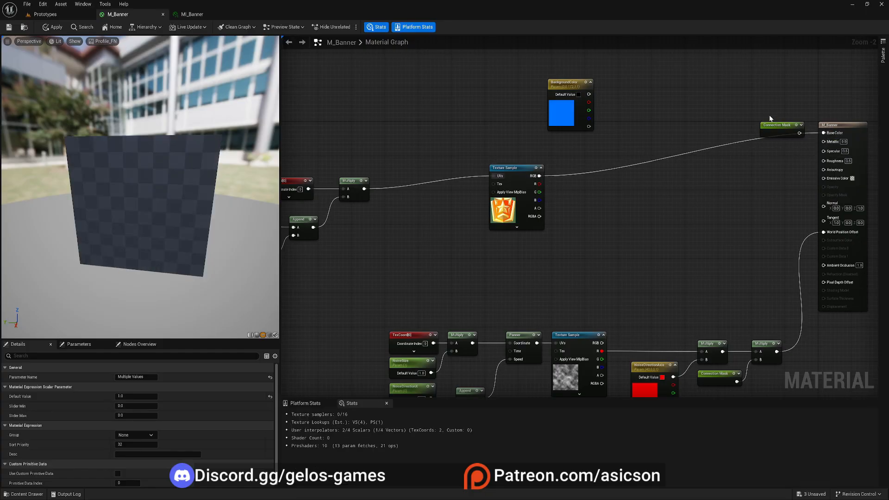
left_click(776, 125)
key("Delete")
right_click_drag(426, 140, 526, 132)
left_click_drag(106, 100, 119, 85)
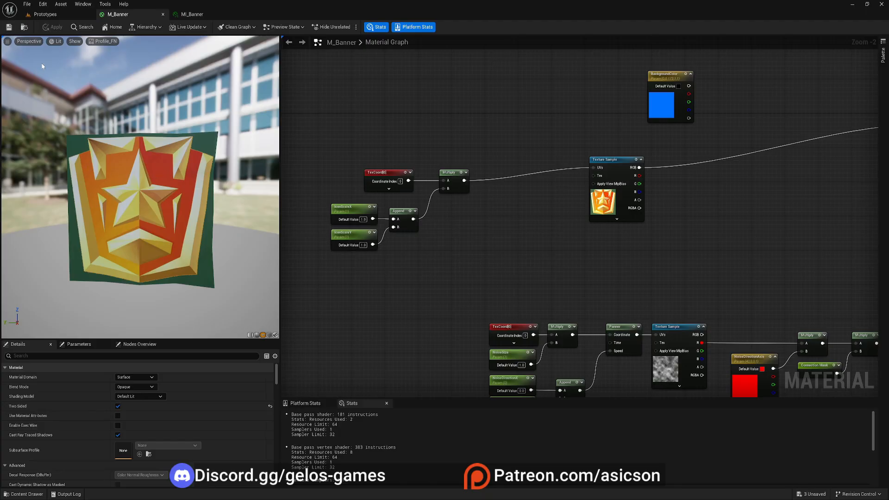
Step: Examine the emblem on the banner in the Prototypes level from close up
left_click(45, 15)
key("s")
key("d")
key("q")
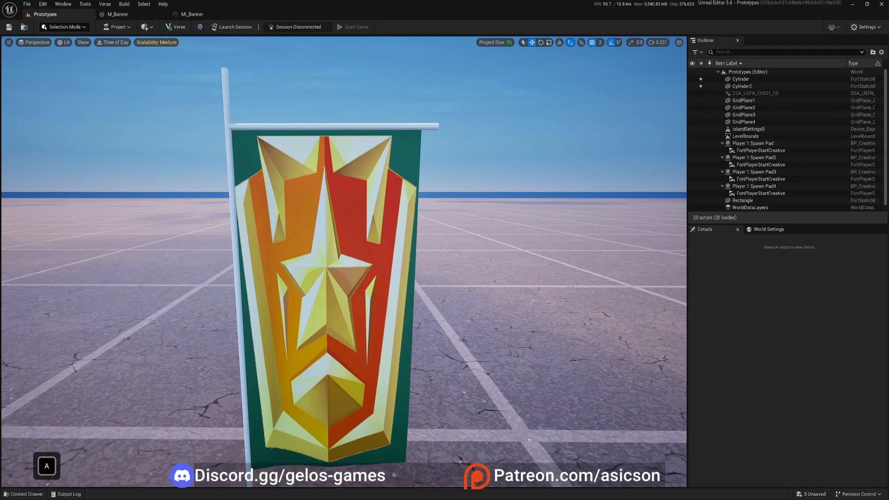
key("w")
right_click_drag(169, 84, 168, 84)
key("a")
key("w")
Step: Detach the M_Banner editor into a floating window beside the banner in the Prototypes level and enlarge it
left_click_drag(134, 16, 515, 124)
left_click(45, 14)
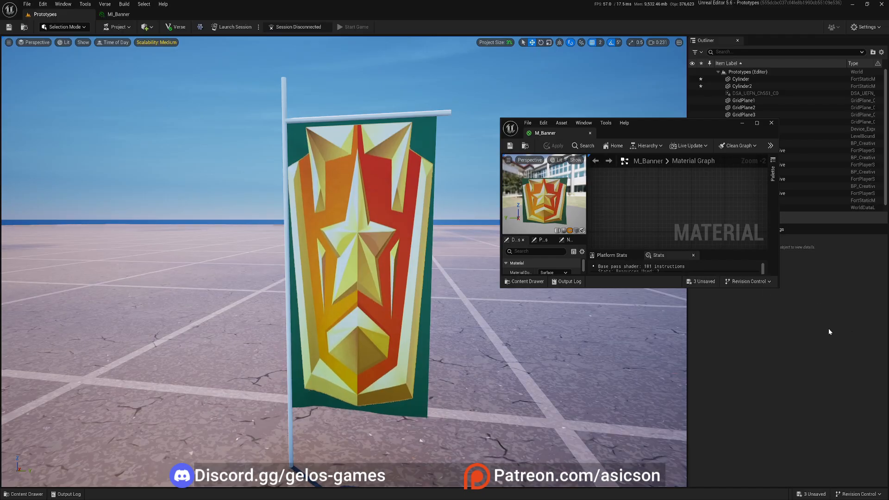
left_click_drag(778, 288, 835, 418)
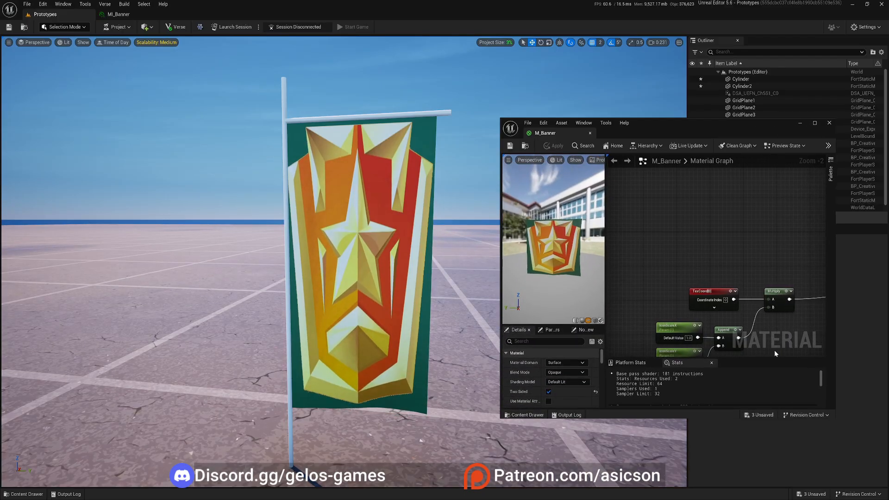
Step: Set the IconScaleY parameter's default value to 2
scroll(656, 298, "up", 1)
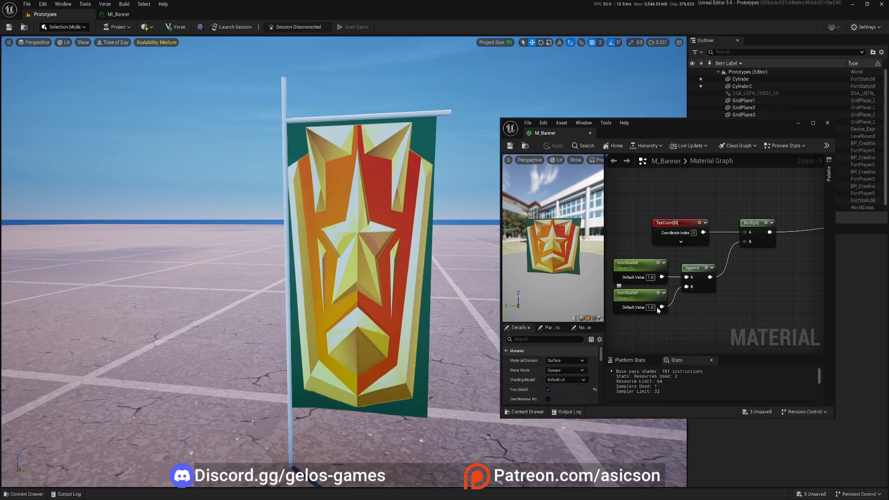
left_click(653, 277)
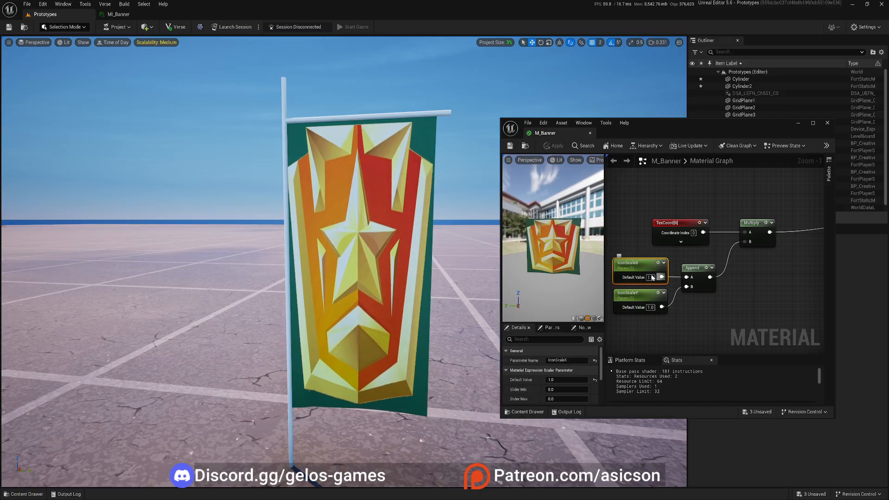
left_click(651, 307)
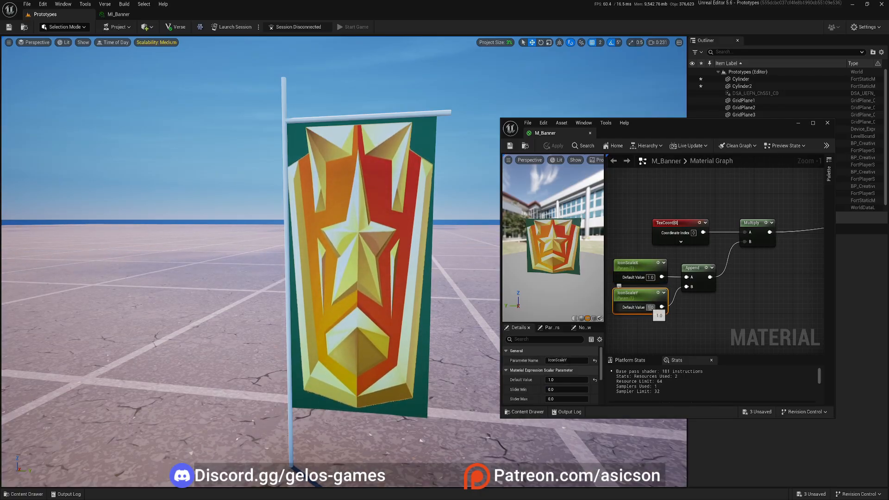
type("2")
key("Return")
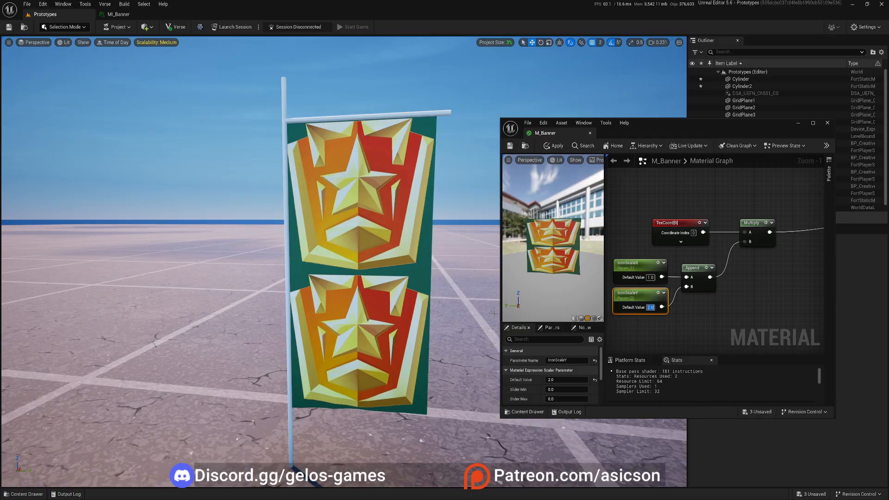
Step: Try an IconScaleY default value of 3, and return it to 2
type("3")
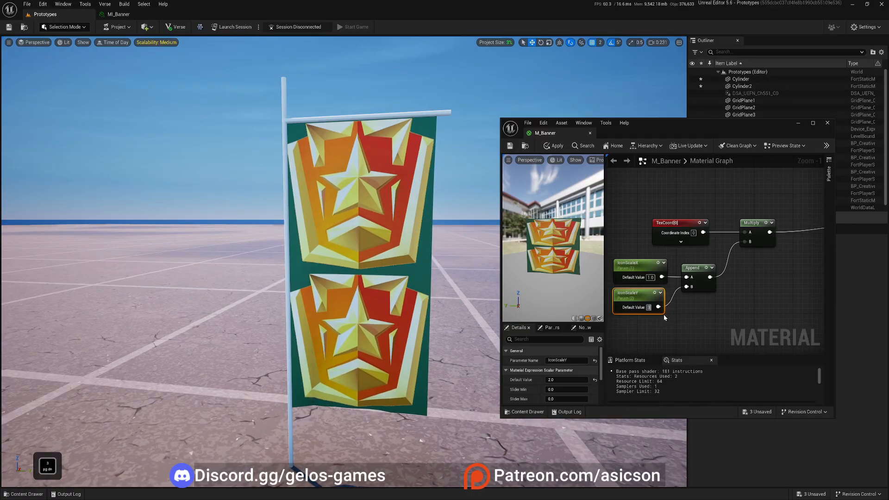
key("Return")
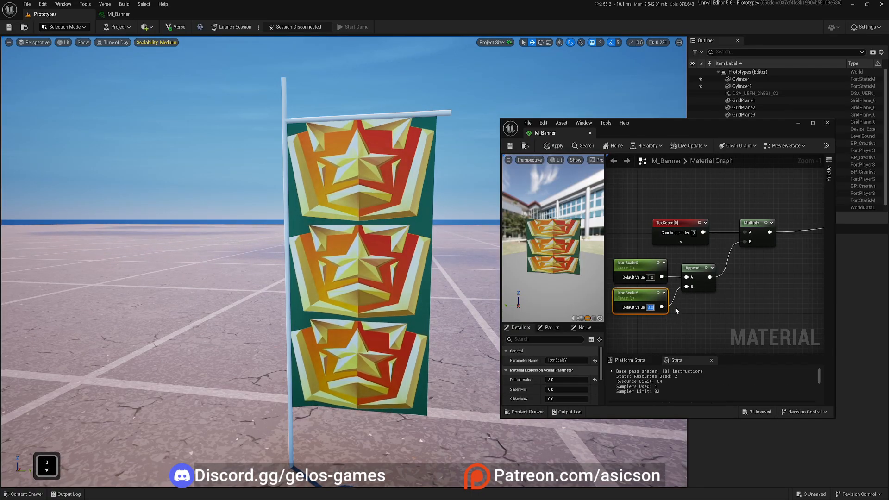
type("2")
key("Return")
Step: Set the emblem Texture Sample's sampler source to Shared: Clamp
right_click_drag(766, 290, 677, 273)
left_click(716, 198)
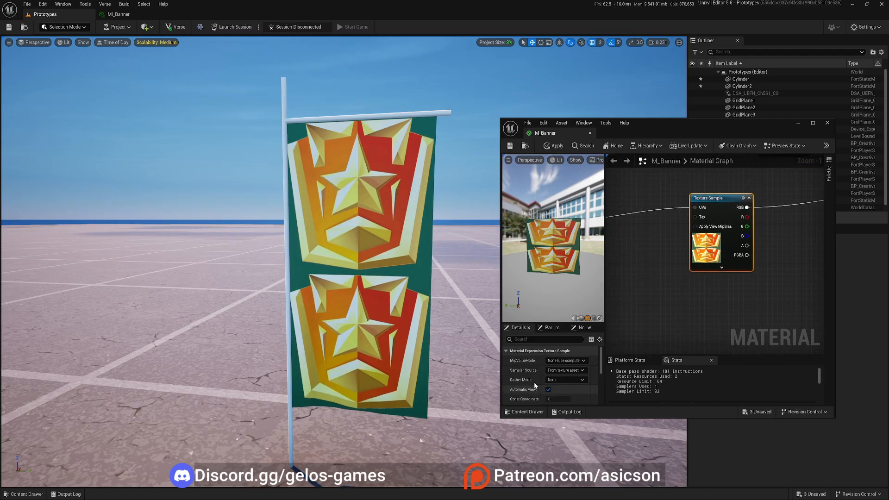
left_click(573, 371)
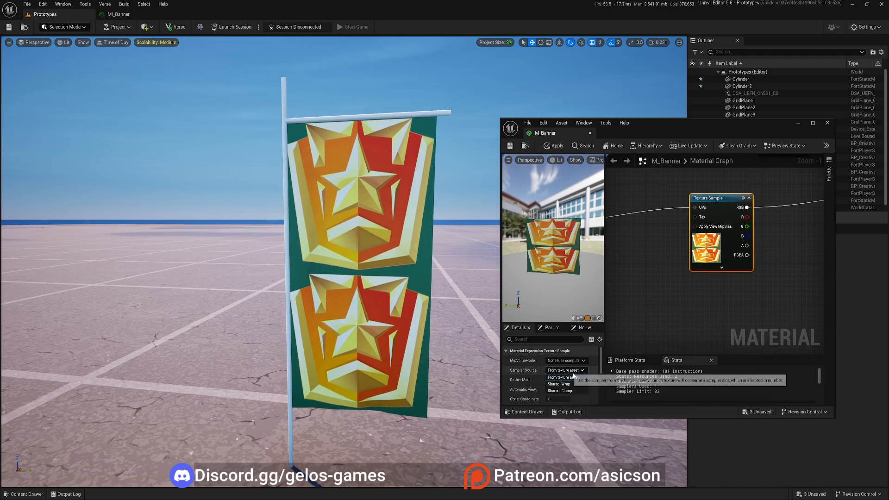
left_click(560, 391)
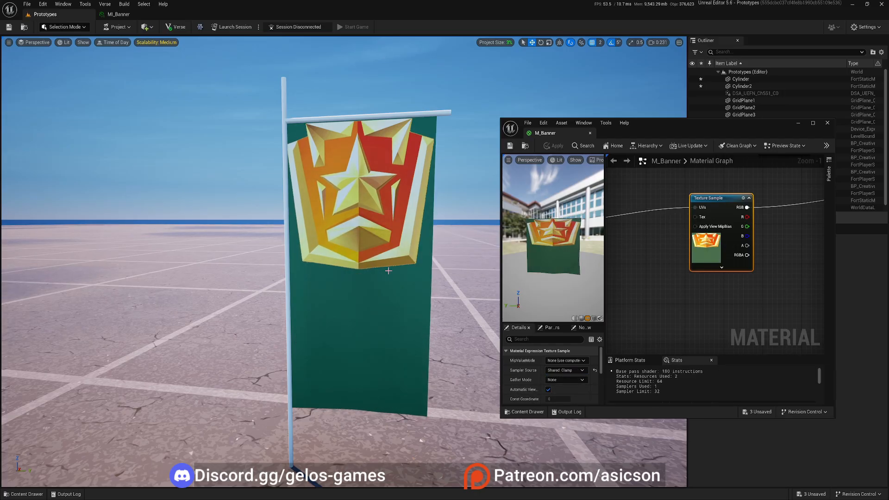
Step: Place an Add node after the emblem's Multiply node and wire Multiply's output to its input A
right_click_drag(692, 298, 784, 282)
scroll(701, 273, "down", 1)
right_click_drag(694, 275, 753, 272)
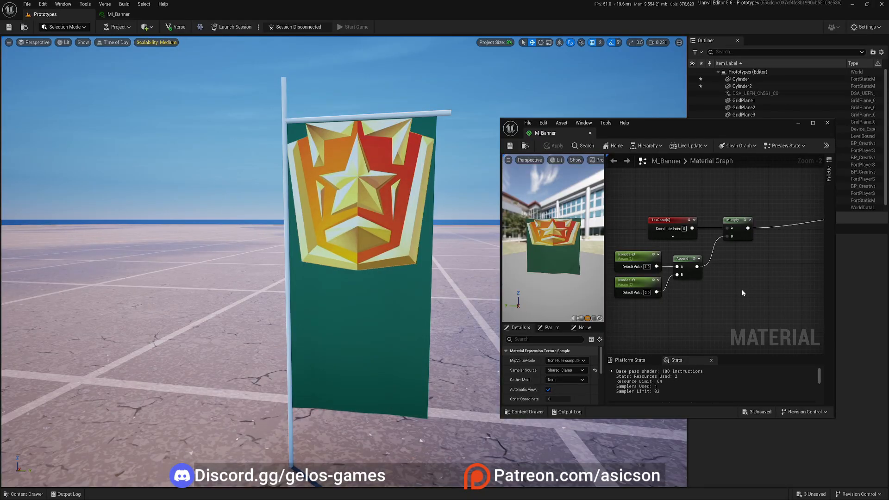
right_click_drag(765, 277, 704, 280)
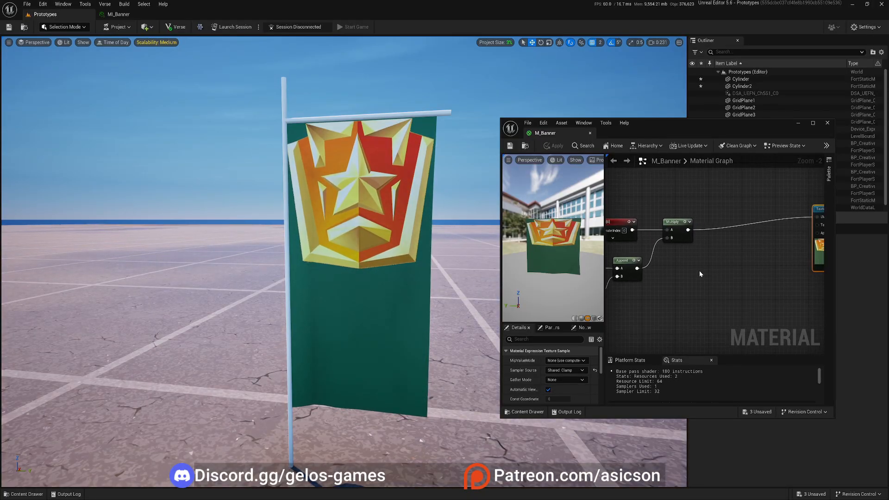
left_click(723, 248)
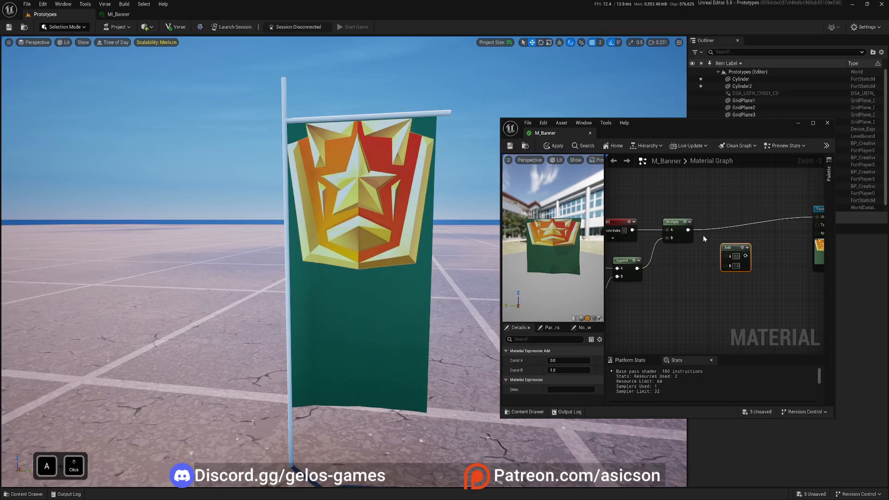
left_click_drag(688, 230, 719, 227)
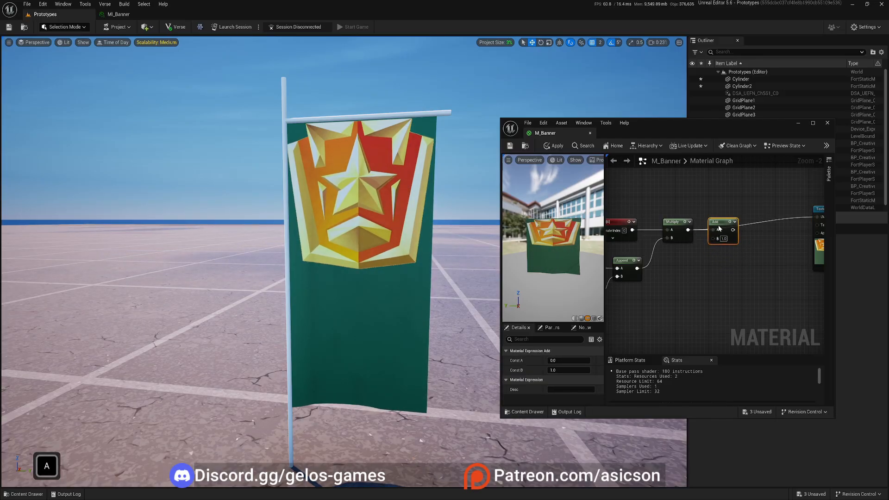
Step: Add another AppendVector node below the Add node and wire it to the Add node's input B
right_click_drag(721, 227, 754, 223)
right_click(716, 267)
type("app")
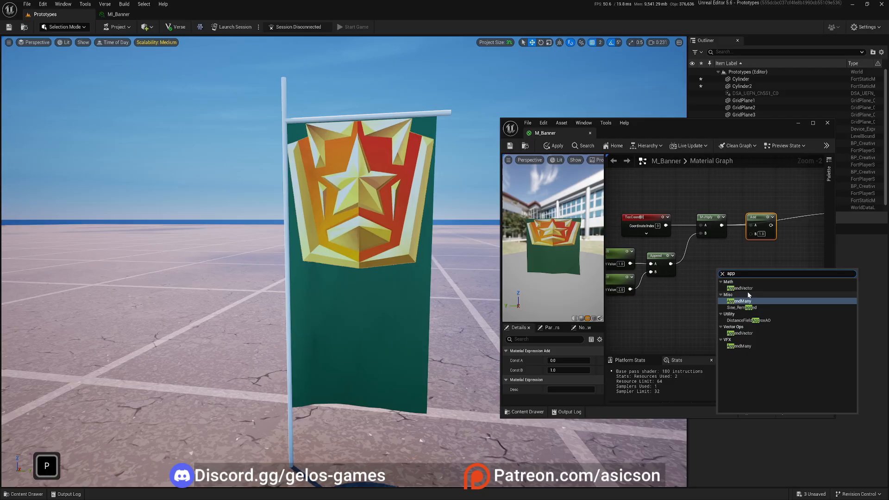
left_click(747, 288)
left_click_drag(738, 276, 726, 291)
Step: Add a scalar parameter named IconOffsetX ahead of the new Append node
right_click_drag(689, 293, 744, 273)
key("s")
left_click(709, 281)
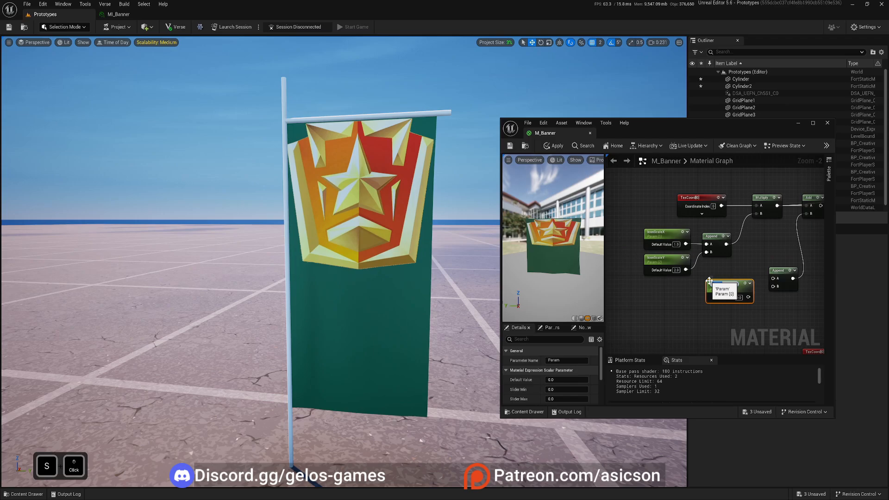
type("Ico")
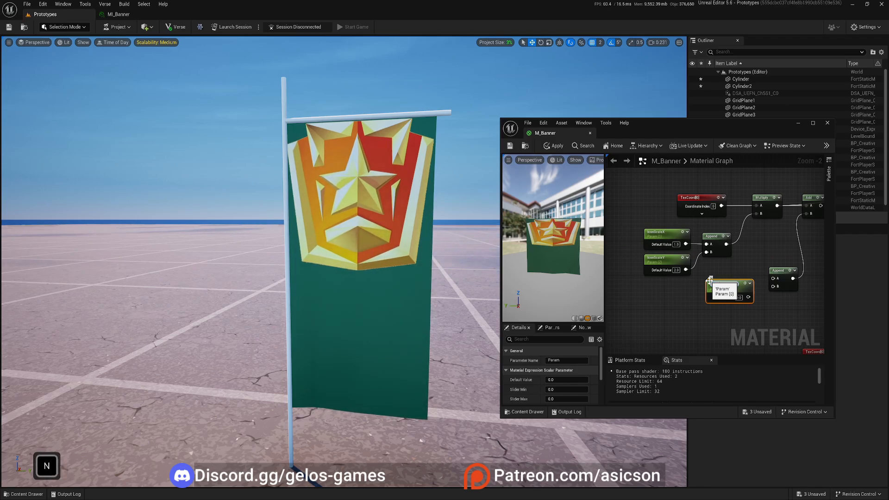
type("X")
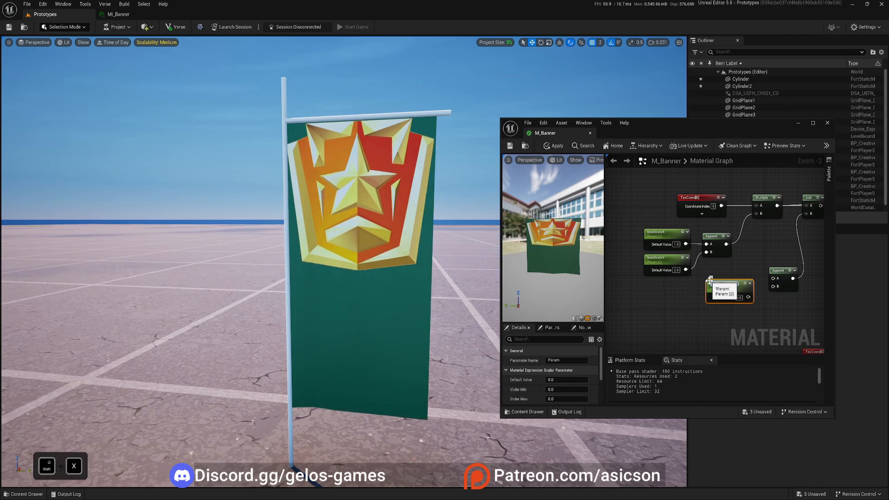
key("Return")
Step: Add a scalar parameter named IconOffsetY and align it directly beneath IconOffsetX
key("s")
left_click(712, 319)
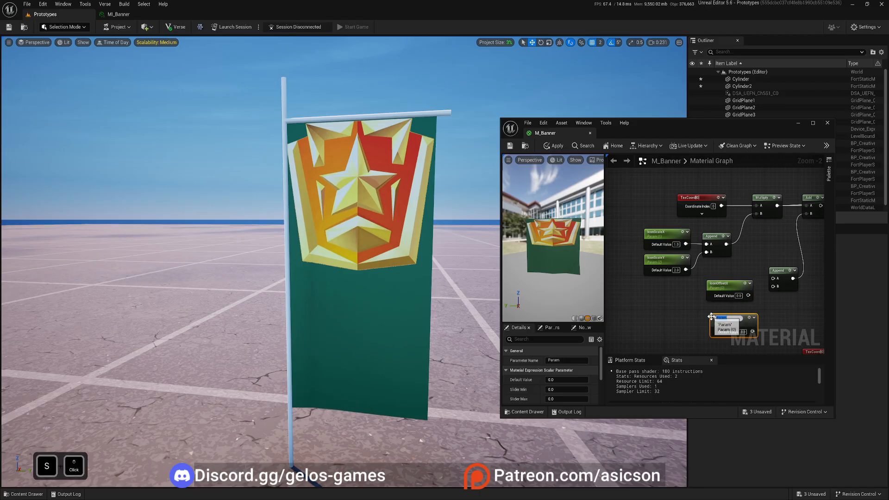
type("NIcoOffs")
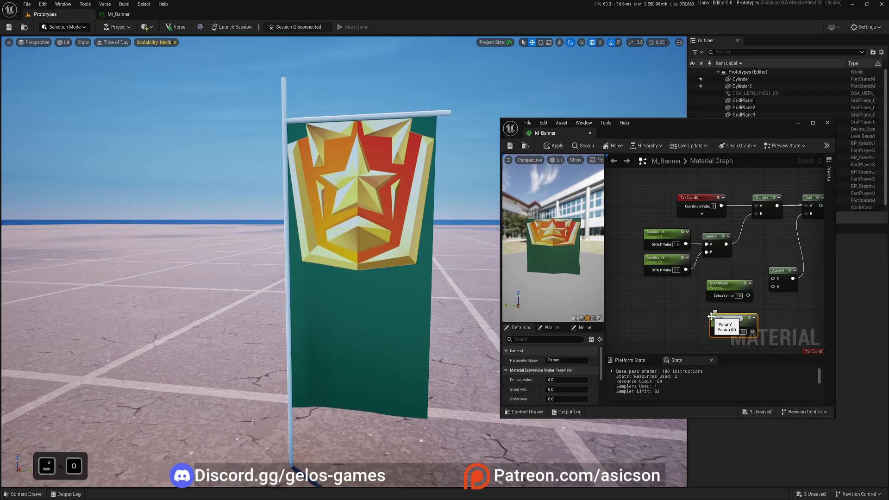
type("etY")
key("Return")
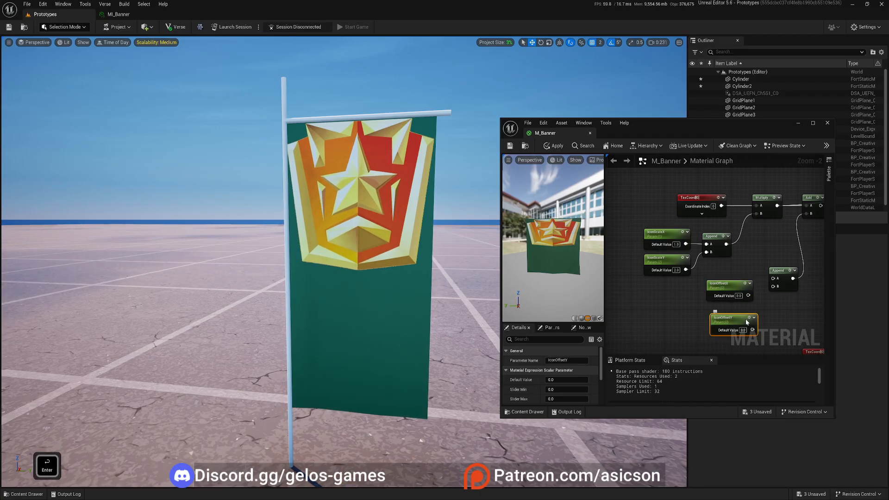
left_click_drag(739, 323, 734, 314)
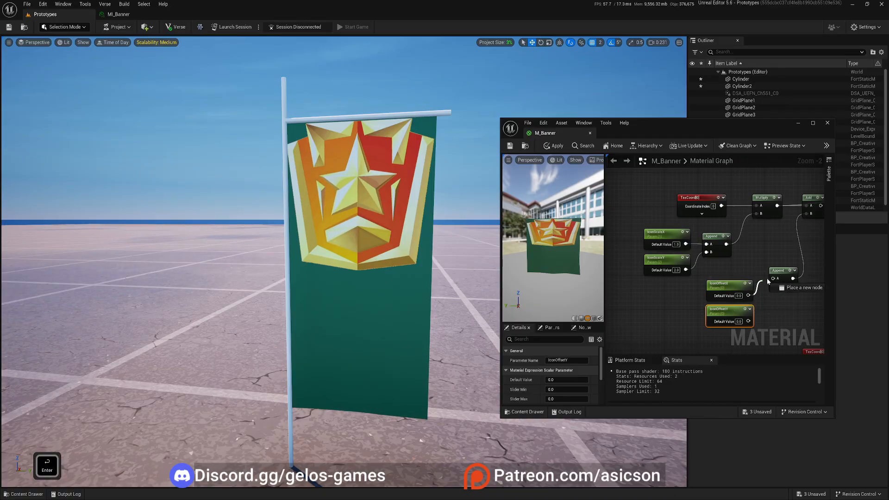
Step: Connect IconOffsetX and IconOffsetY to the lower Append node's inputs A and B, and wire the Add node's output into the emblem Texture Sample's UVs
left_click_drag(773, 286, 748, 320)
right_click_drag(781, 297, 707, 283)
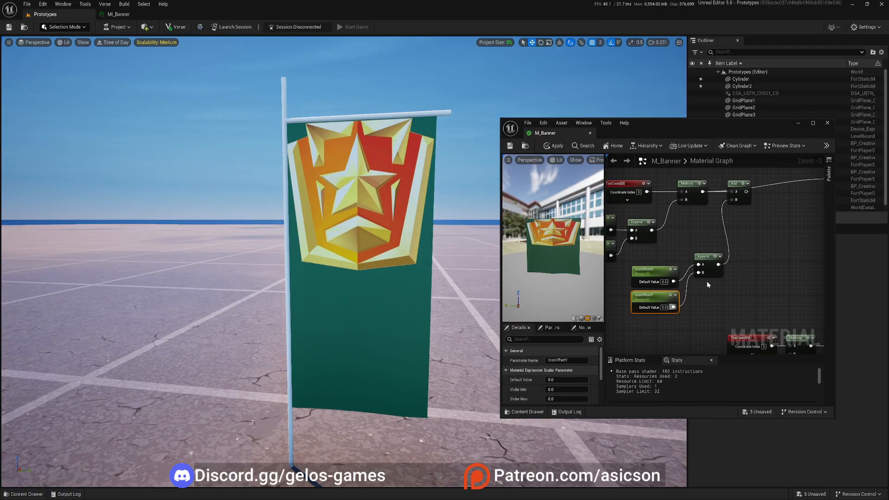
left_click_drag(711, 261, 706, 278)
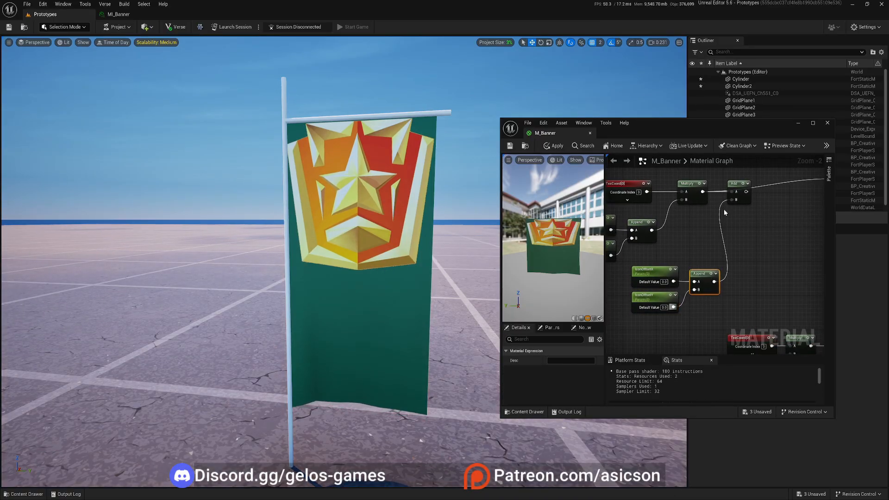
right_click_drag(752, 190, 677, 230)
left_click_drag(674, 228, 757, 216)
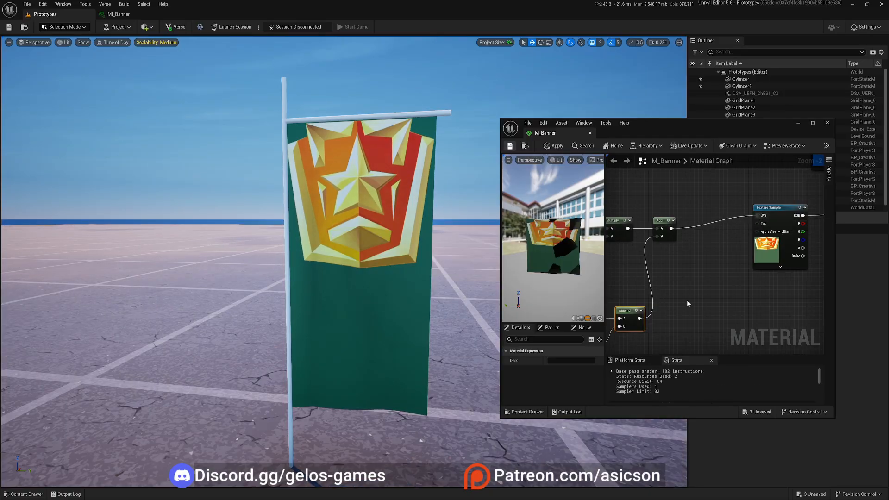
Step: Lower IconOffsetY's default value to about -0.31 to shift the emblem down the banner
right_click_drag(684, 283, 776, 232)
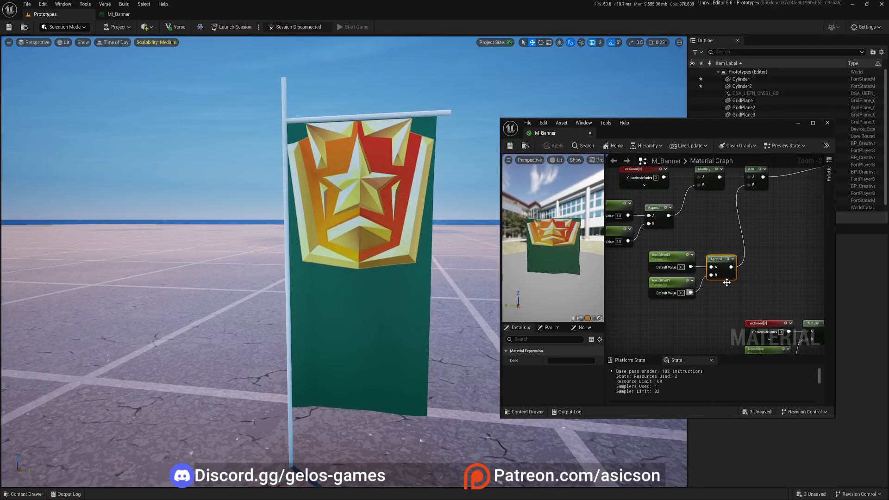
left_click(673, 260)
left_click(671, 282)
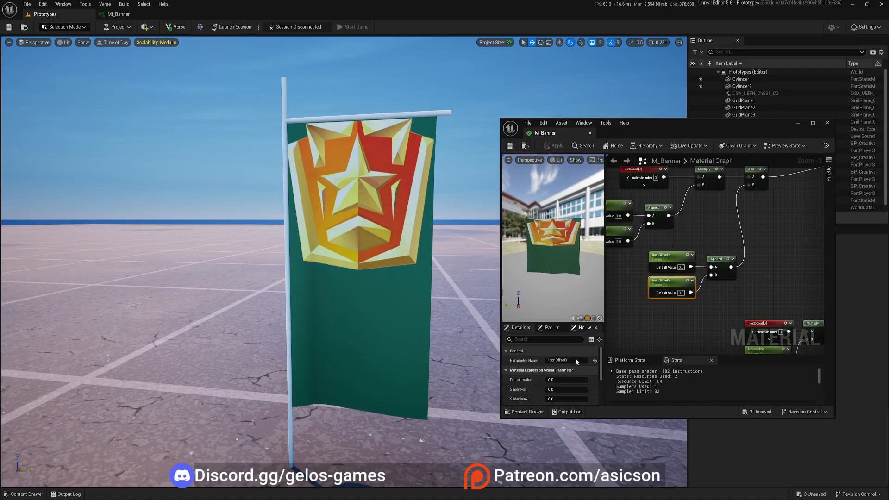
right_click_drag(614, 251, 643, 256)
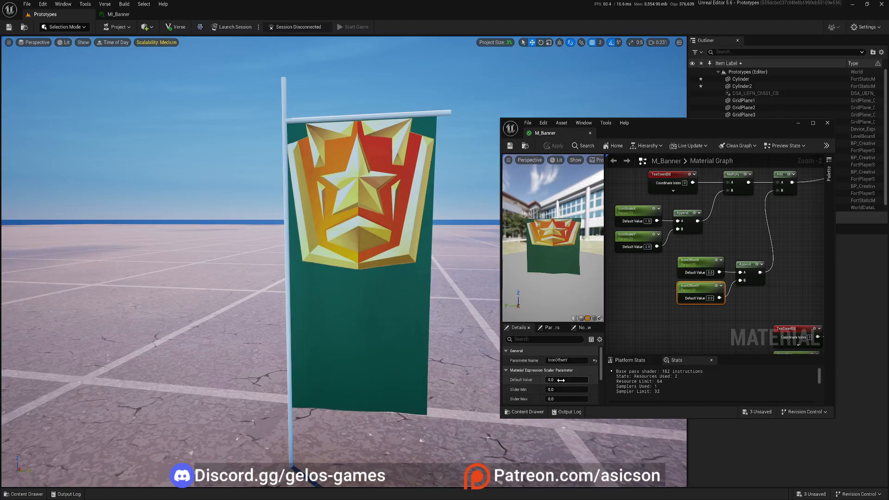
left_click_drag(567, 380, 540, 380)
Step: Set IconOffsetY's default value to -0.5
right_click_drag(640, 281, 668, 294)
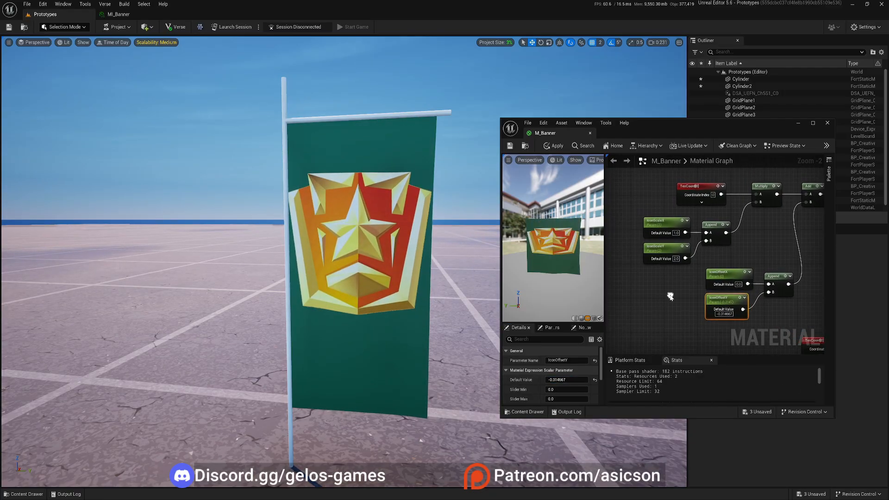
left_click(667, 253)
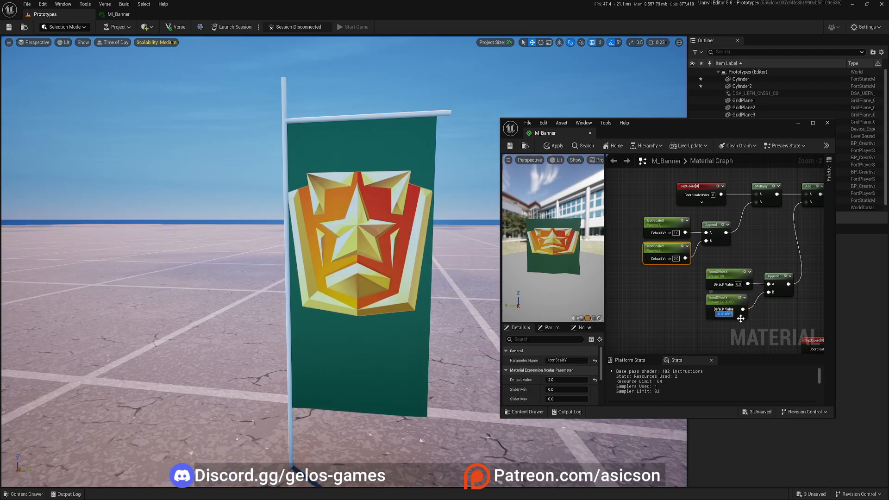
type("-0.5")
key("Return")
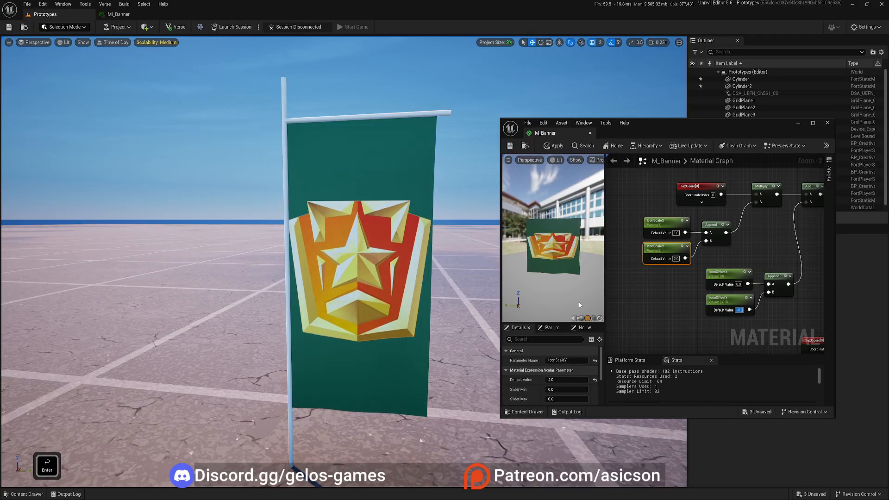
Step: Set IconOffsetY's default value to about -0.196 and check the emblem's placement on the banner in the level
right_click_drag(687, 295, 647, 284)
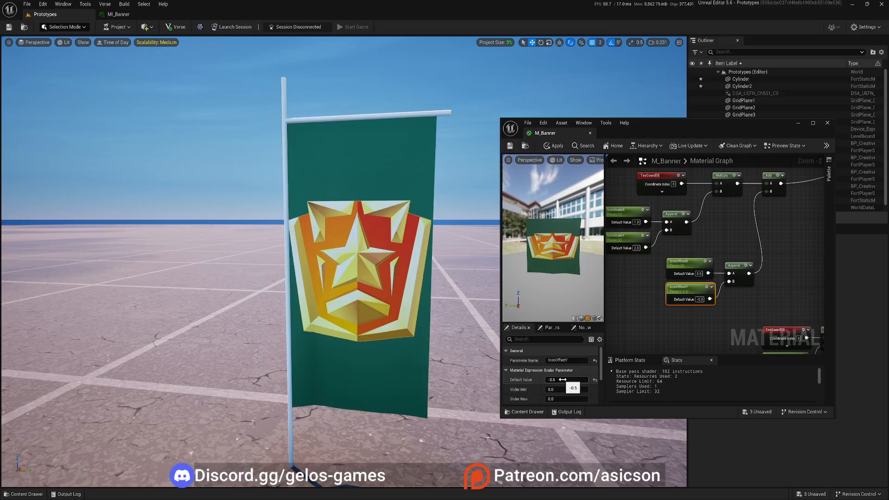
left_click_drag(566, 380, 589, 380)
key("a")
key("w")
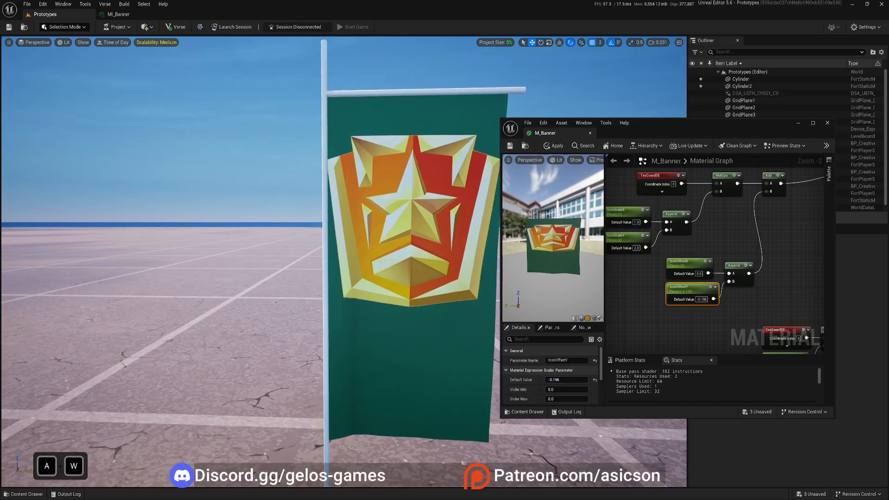
key("d")
key("s")
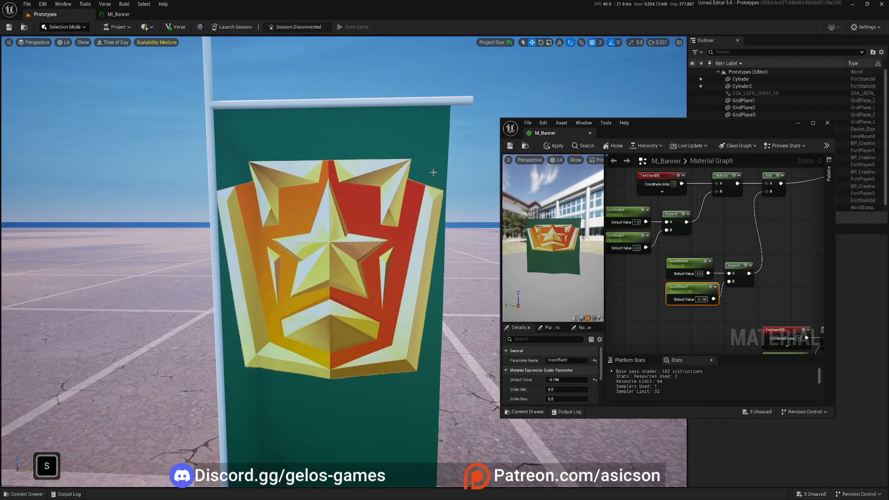
key("s")
key("s")
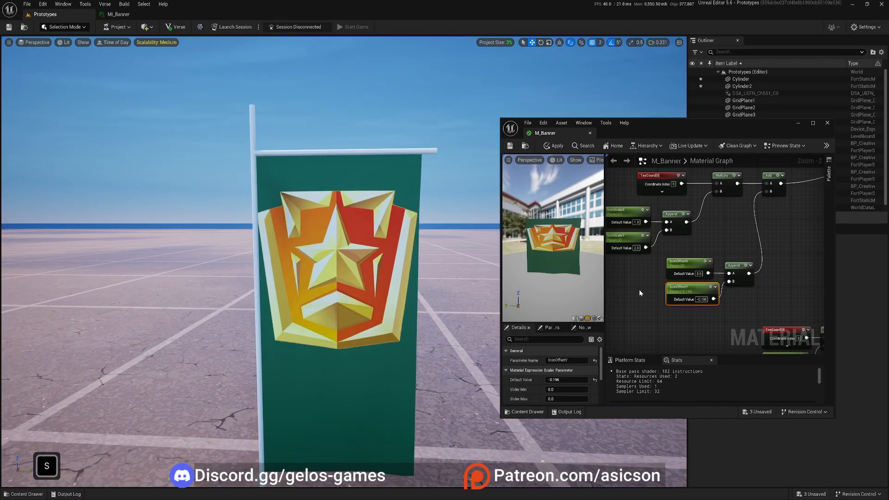
Step: Set IconScaleX's default value to 1.3 to narrow the emblem
right_click_drag(732, 263, 779, 257)
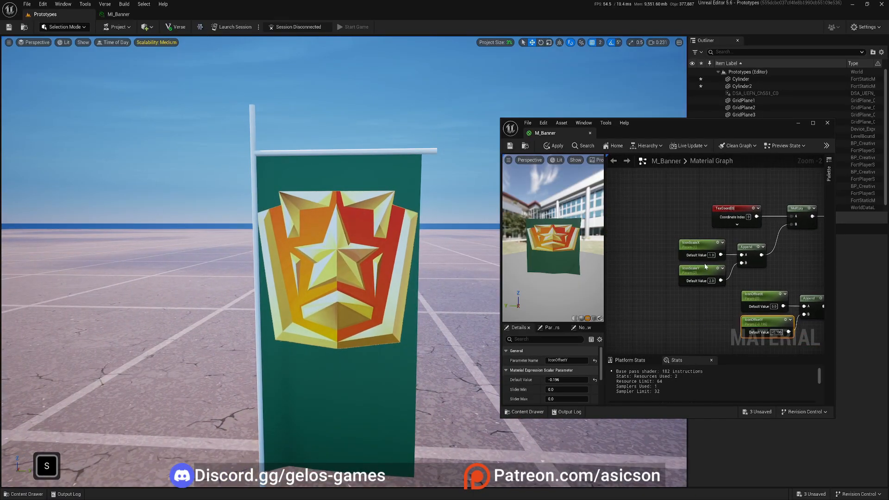
scroll(704, 263, "up", 2)
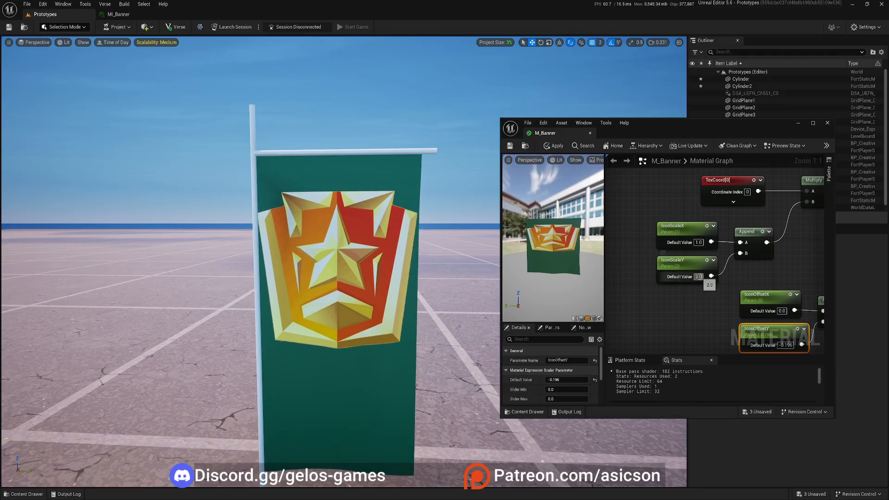
left_click(712, 291)
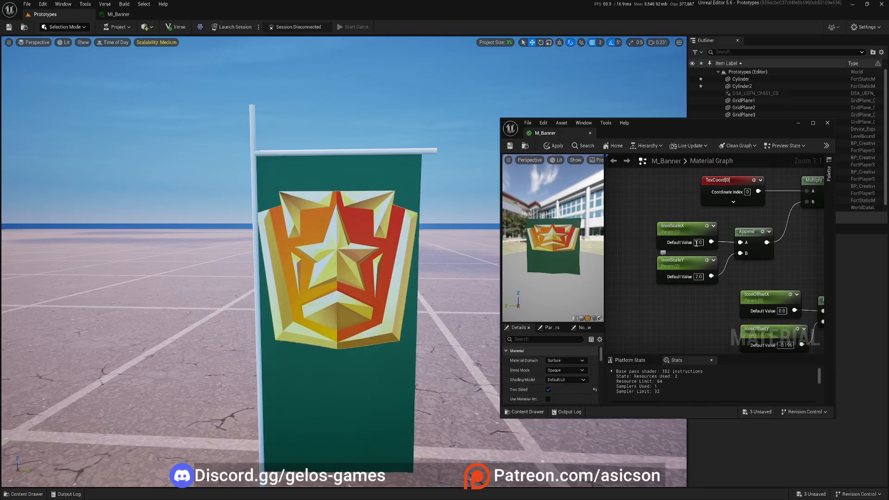
left_click(695, 228)
mouse_move(573, 379)
left_mouse_down()
mouse_move(580, 378)
mouse_move(567, 379)
left_mouse_up()
key("End")
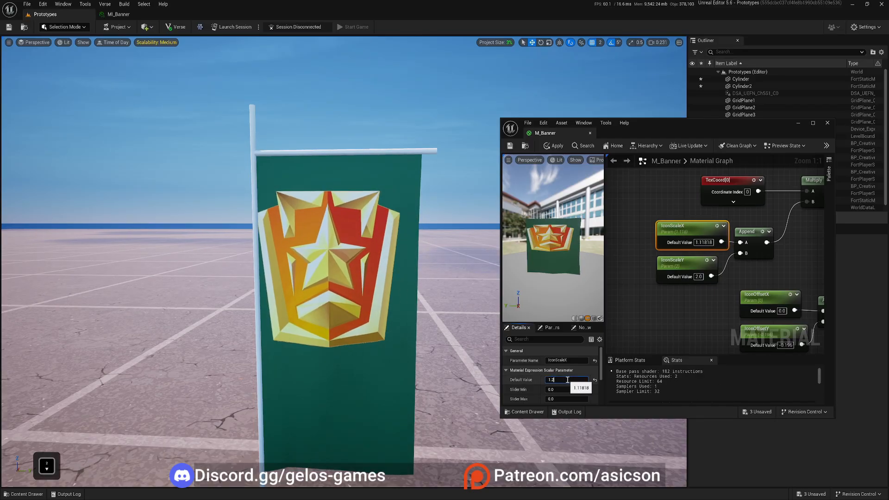
key("Return")
type("1.")
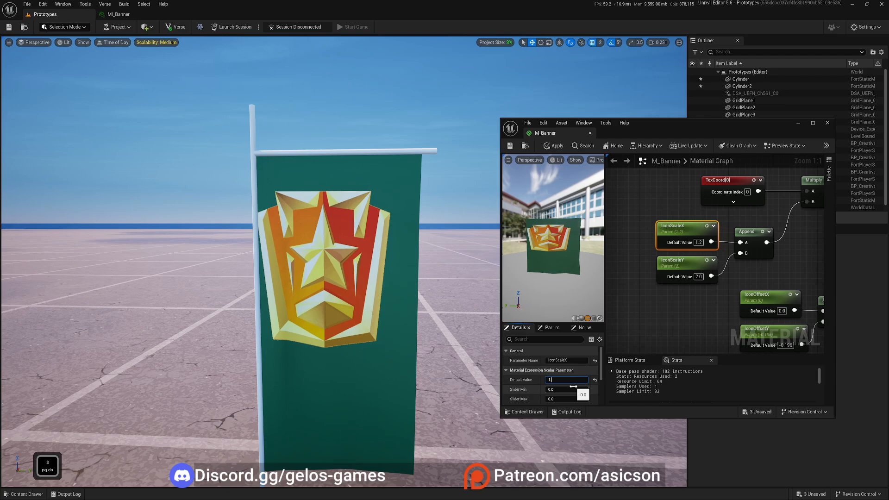
type("3")
key("Return")
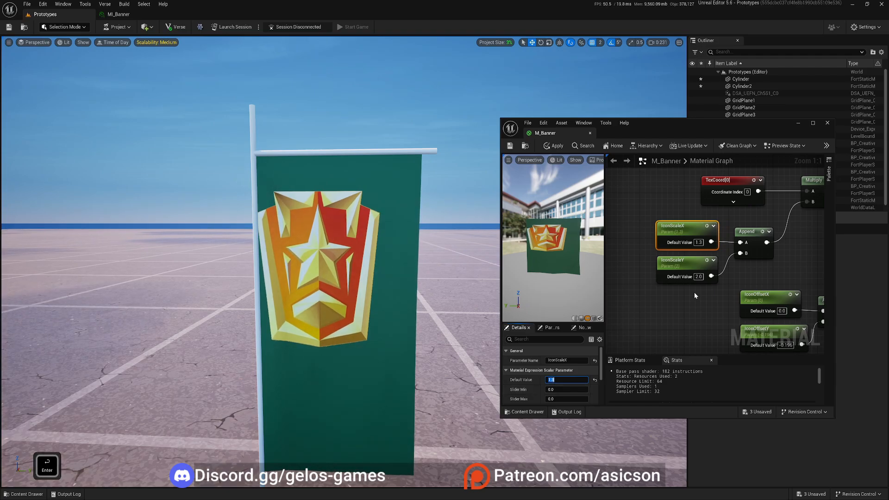
Step: Set IconScaleY's default value to 2.6 to shorten the emblem
left_click(696, 264)
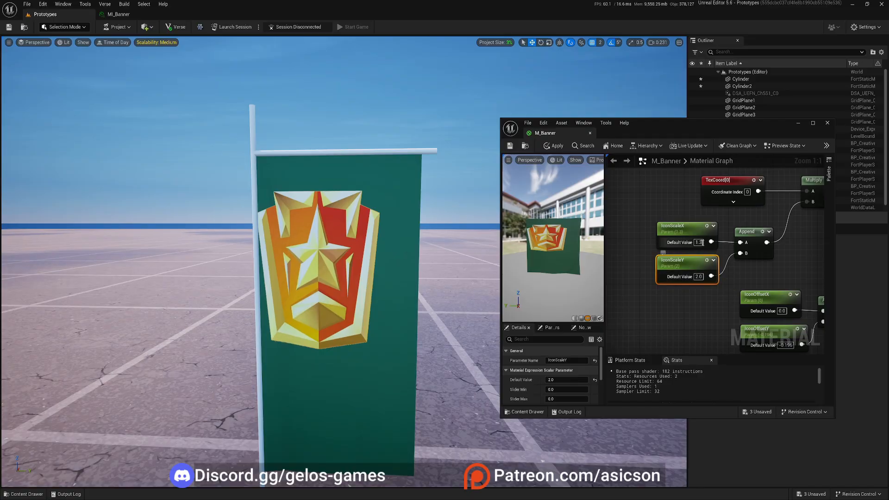
type("2")
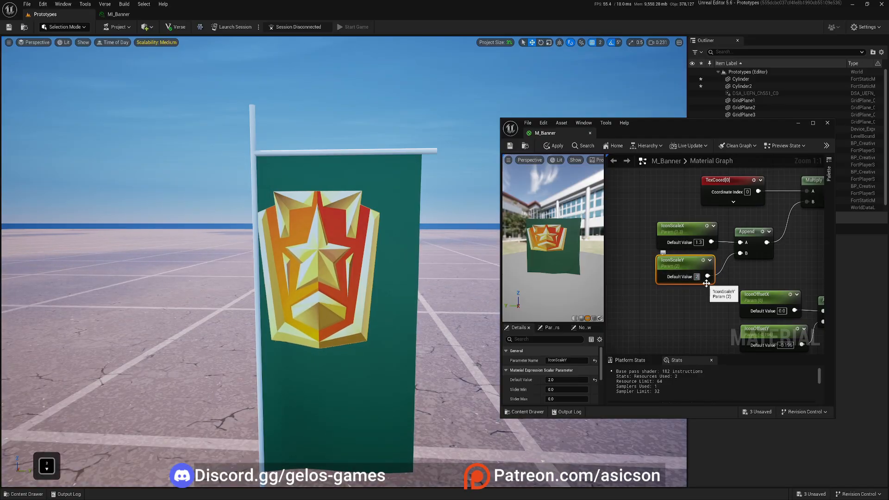
key("Return")
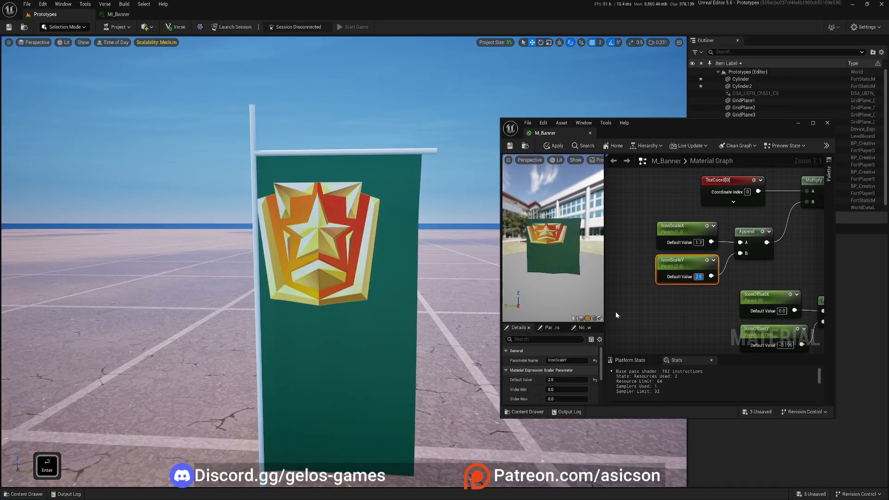
Step: Center the emblem by setting IconOffsetX's default value to -0.16 and IconOffsetY's to about -0.35, and apply the material changes
right_click_drag(691, 302, 620, 274)
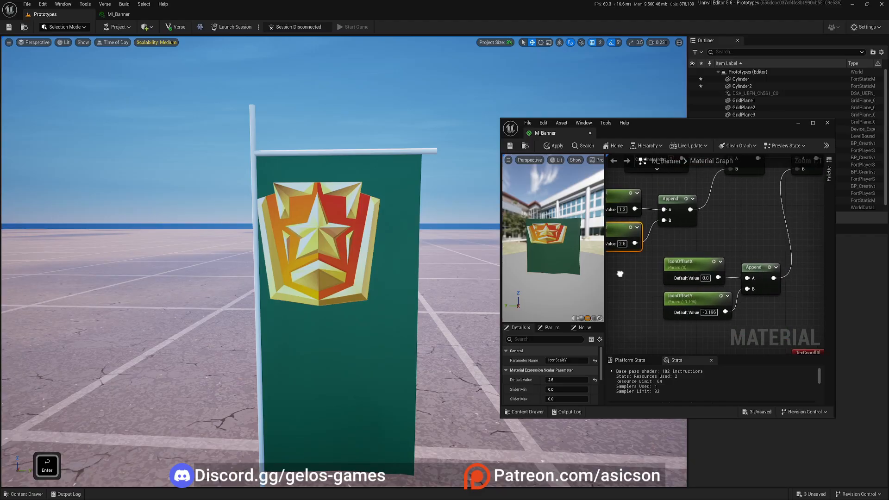
left_click(700, 268)
left_click_drag(560, 380, 525, 380)
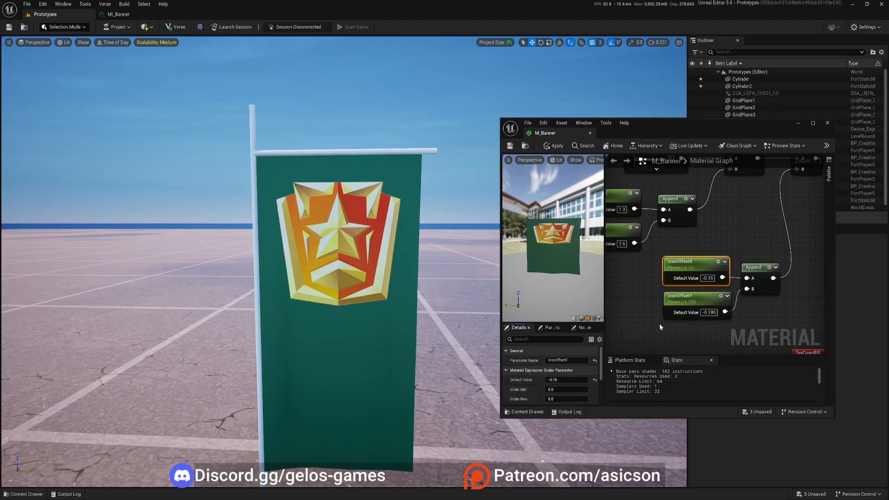
left_click(554, 145)
left_click(681, 296)
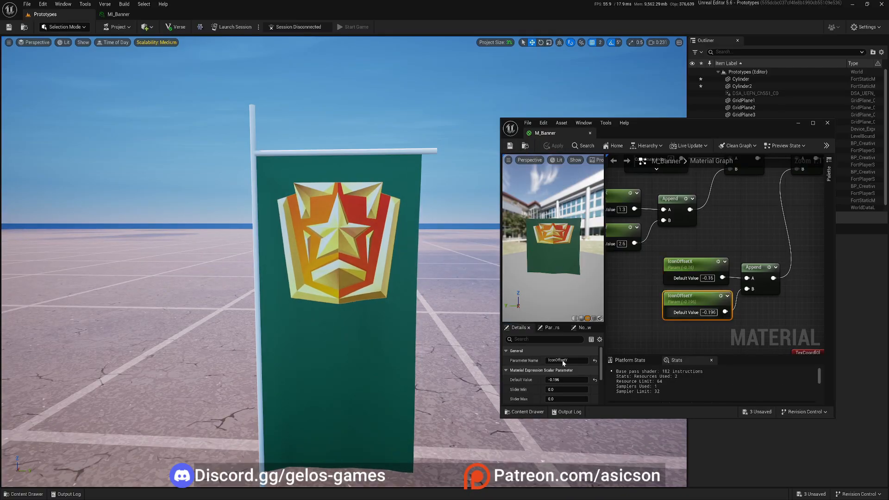
left_click_drag(560, 380, 524, 380)
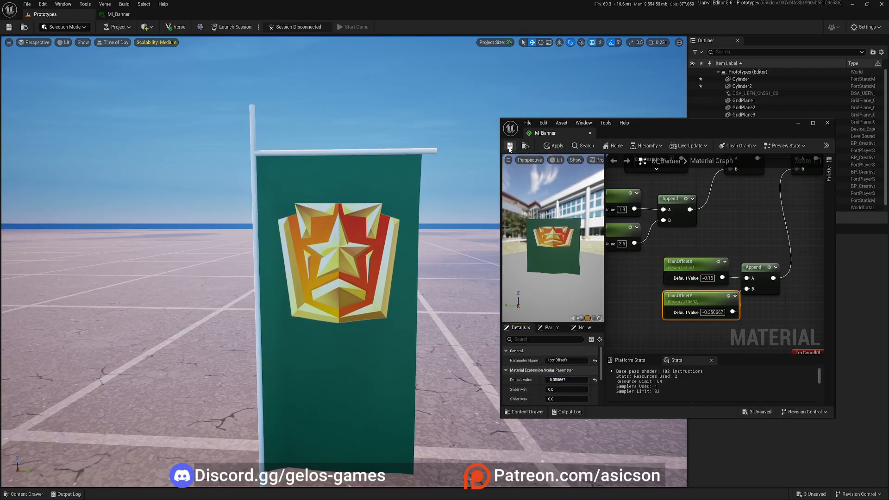
Step: Move the emblem's Texture Sample node slightly and dock the M_Banner material editor into the main editor window
right_click_drag(759, 248, 606, 272)
scroll(672, 264, "down", 2)
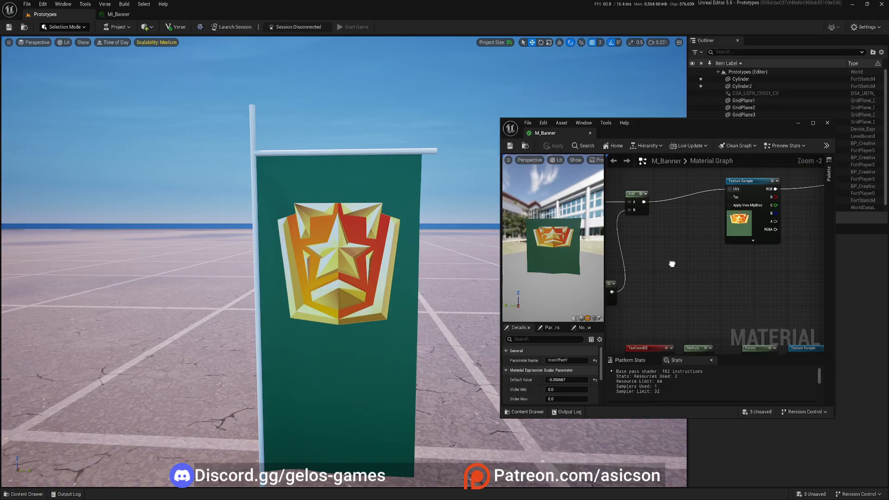
right_click_drag(673, 264, 607, 284)
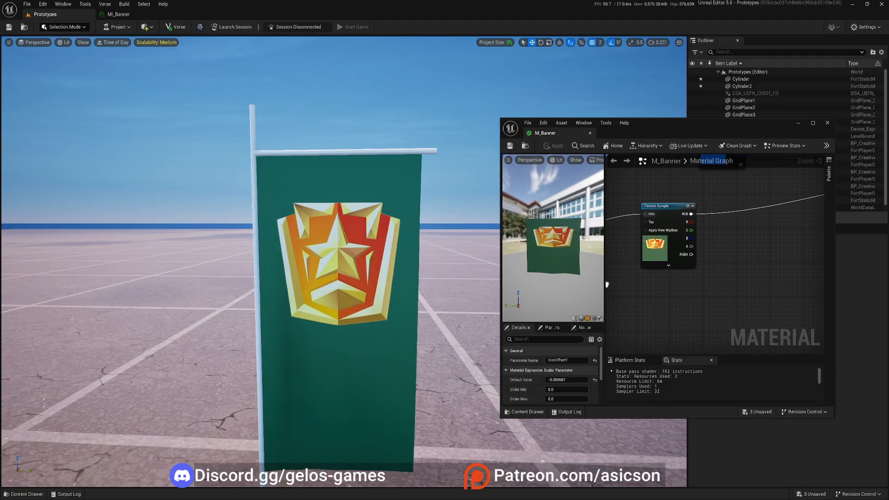
left_click_drag(655, 253, 637, 263)
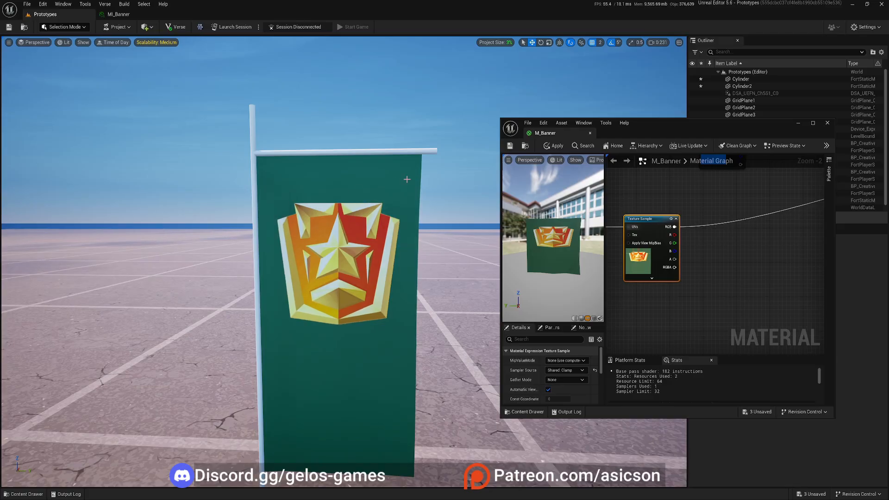
right_click_drag(740, 299, 701, 297)
right_click_drag(634, 269, 689, 272)
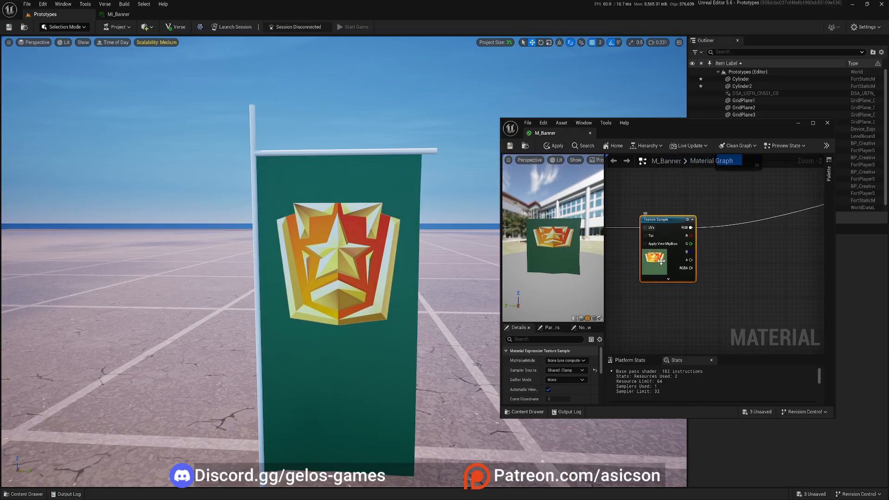
scroll(539, 380, "down", 5)
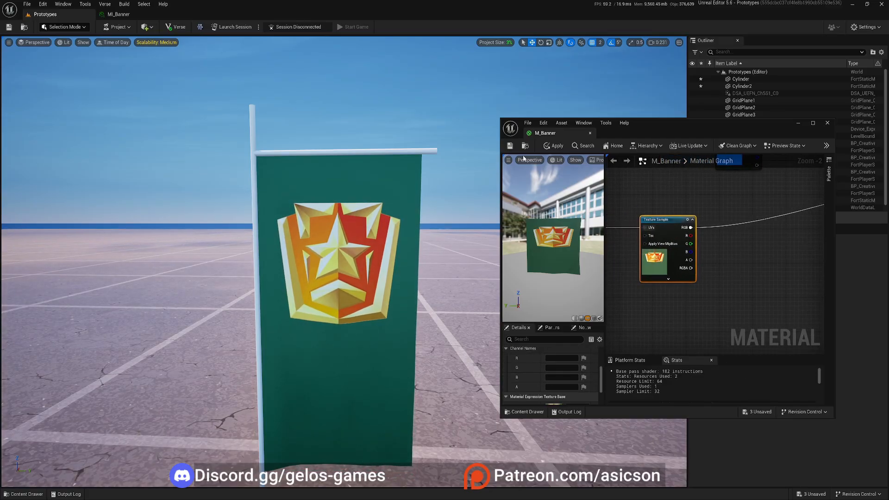
left_click_drag(562, 131, 182, 17)
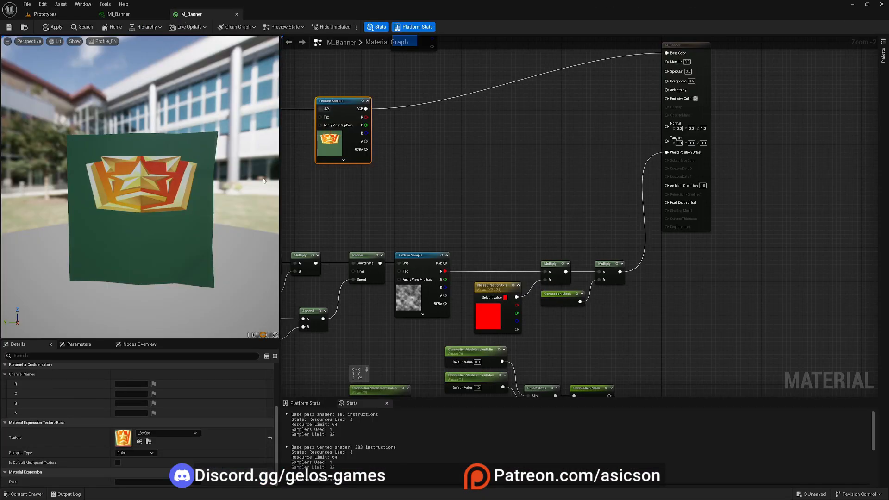
Step: Open the emblem texture from its Texture Sample node and hide the red, green and blue channels to inspect only the alpha
right_click_drag(414, 223, 537, 218)
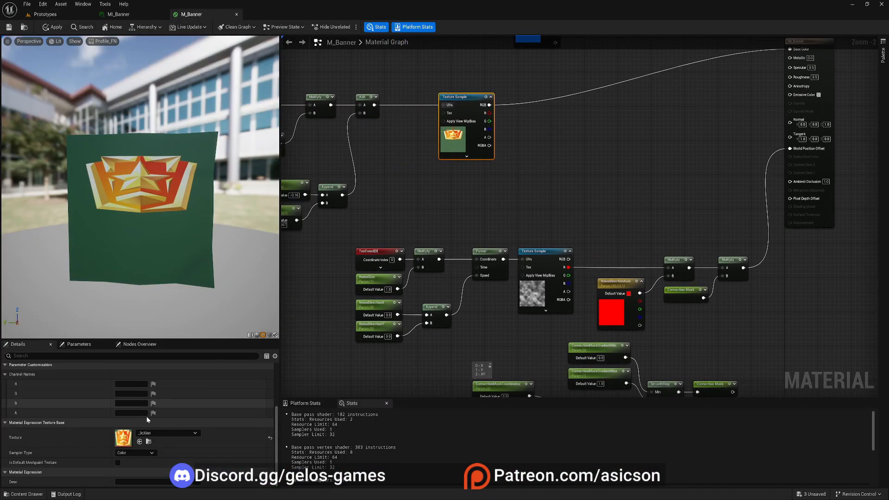
double_click(124, 438)
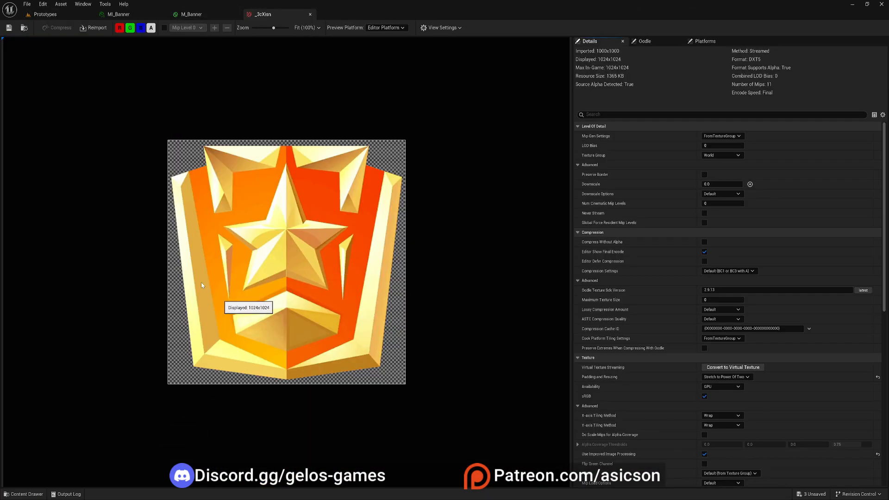
left_click(119, 27)
left_click(130, 27)
left_click(140, 28)
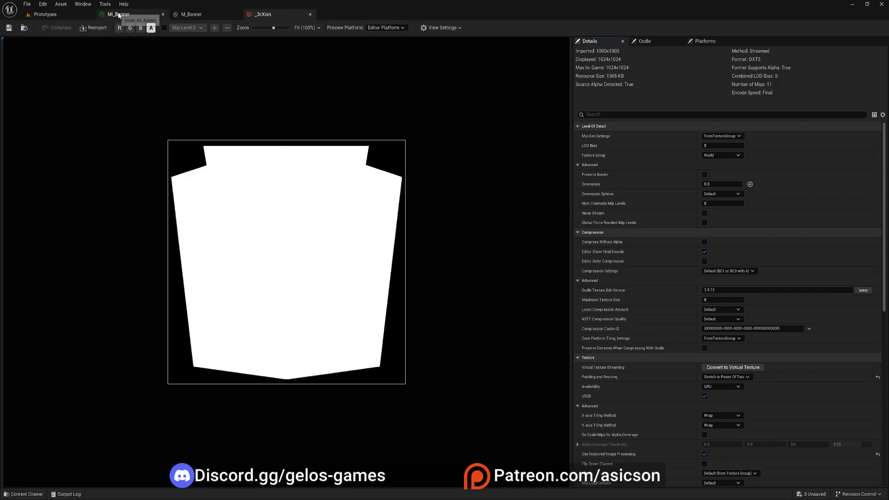
Step: Move the BackgroundColor node above the emblem's Texture Sample in M_Banner, add a Linear Interpolate node, and start a wire from the emblem's RGB output
left_click(194, 17)
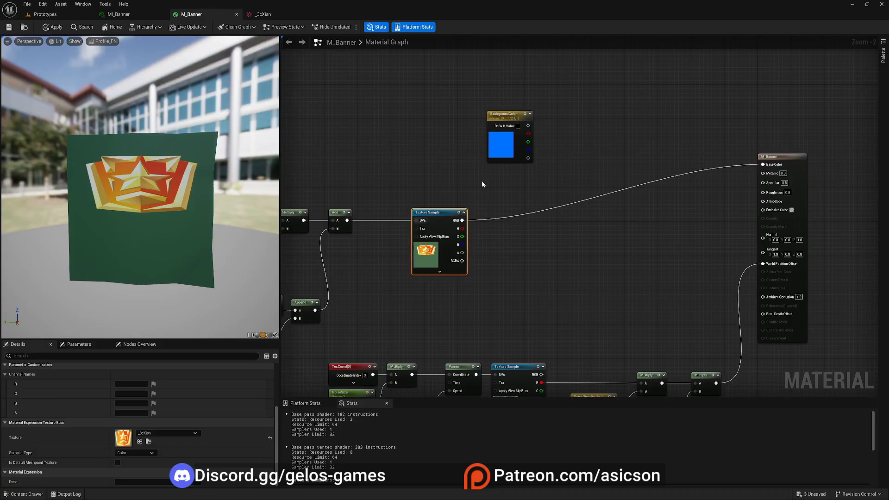
left_click_drag(503, 149, 452, 183)
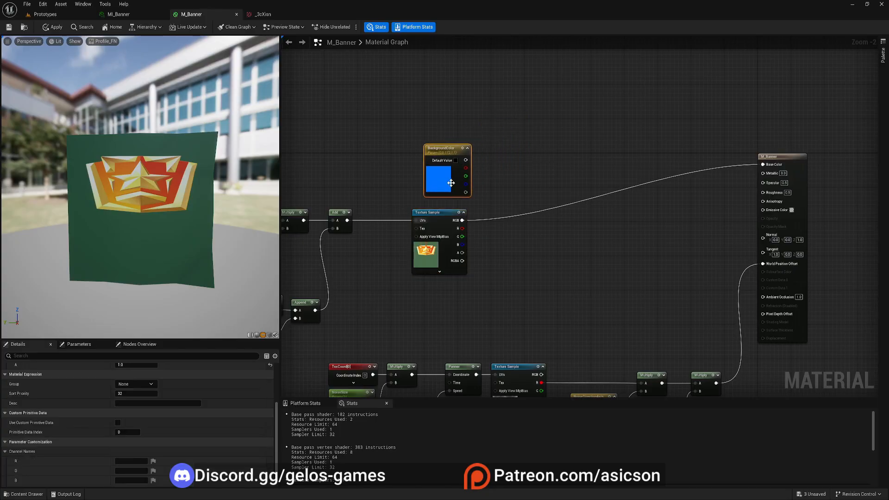
left_click(522, 190)
left_click_drag(463, 228, 474, 181)
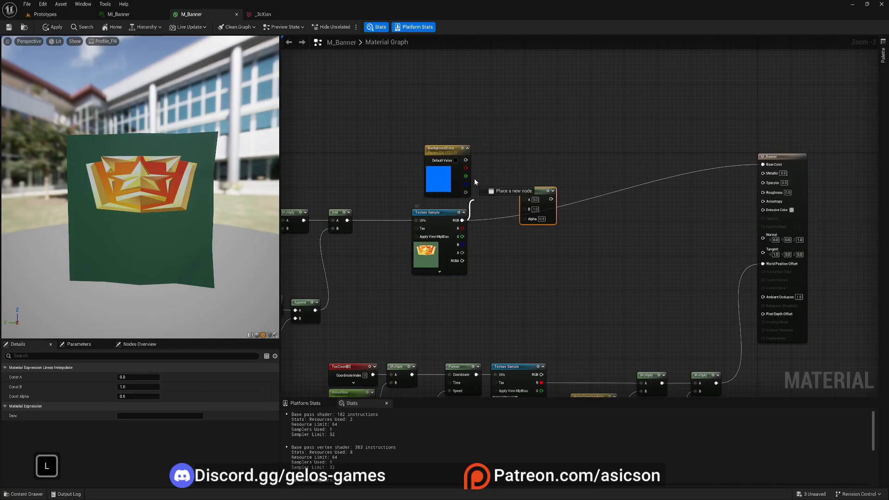
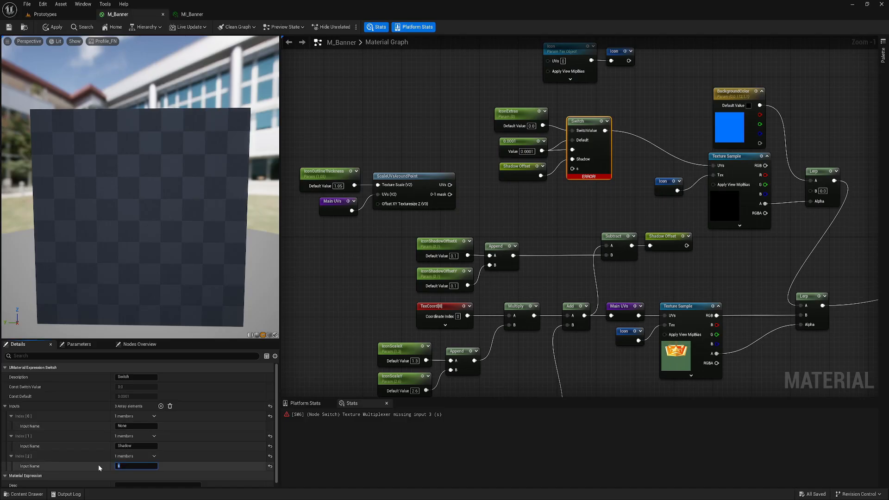
Step: Name the Switch node's third input Outline and connect the UVs output of ScaleUVsAroundPoint to it
type("Outline")
key("Return")
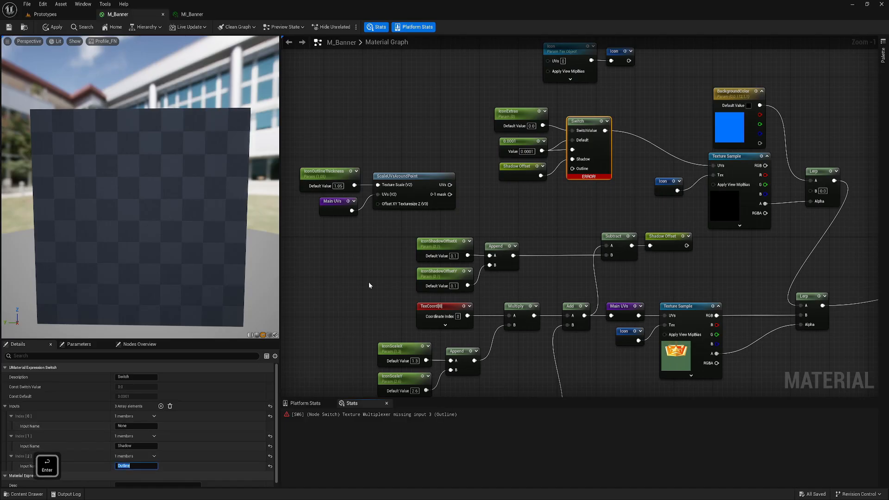
left_click_drag(450, 185, 572, 168)
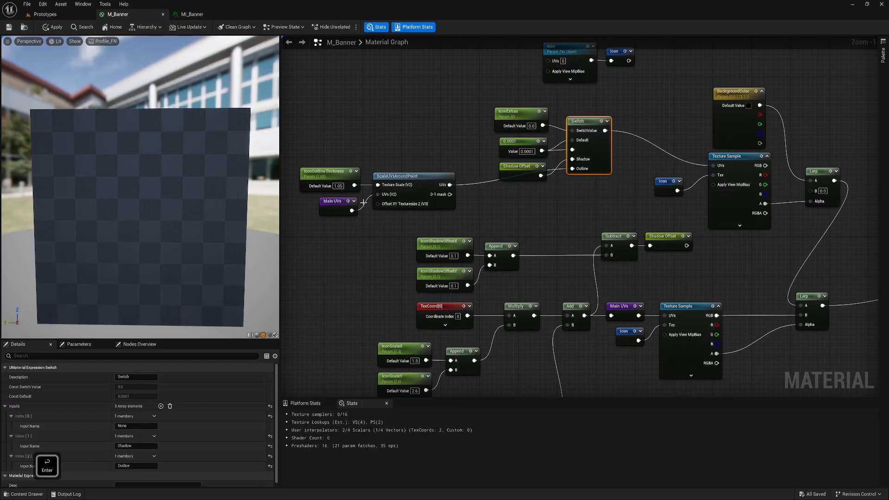
Step: Move the outline scaling nodes closer to the Switch node, and shift the whole Switch node group slightly
left_click_drag(466, 223, 338, 176)
left_click_drag(422, 195, 517, 205)
left_click_drag(417, 100, 584, 218)
left_click_drag(601, 162, 595, 157)
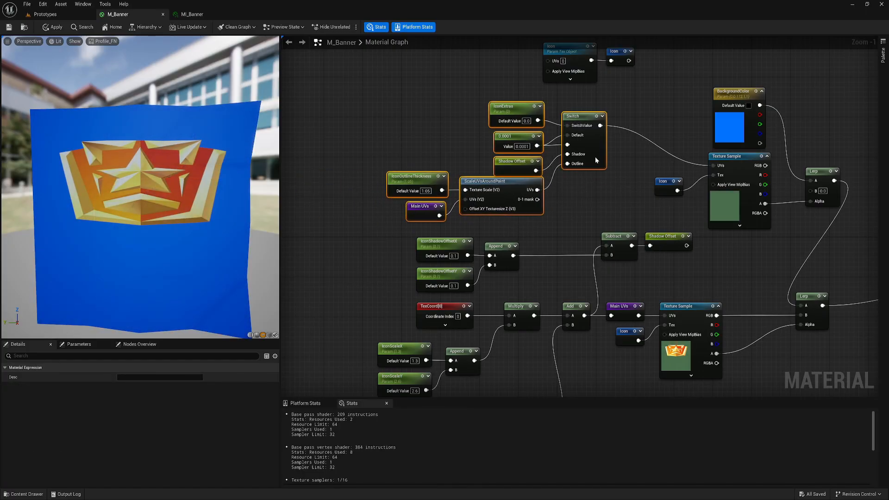
Step: Describe the IconExtras parameter's options on three lines: 0 - None, 1 - Shadow, 2 - Outline
left_click(508, 109)
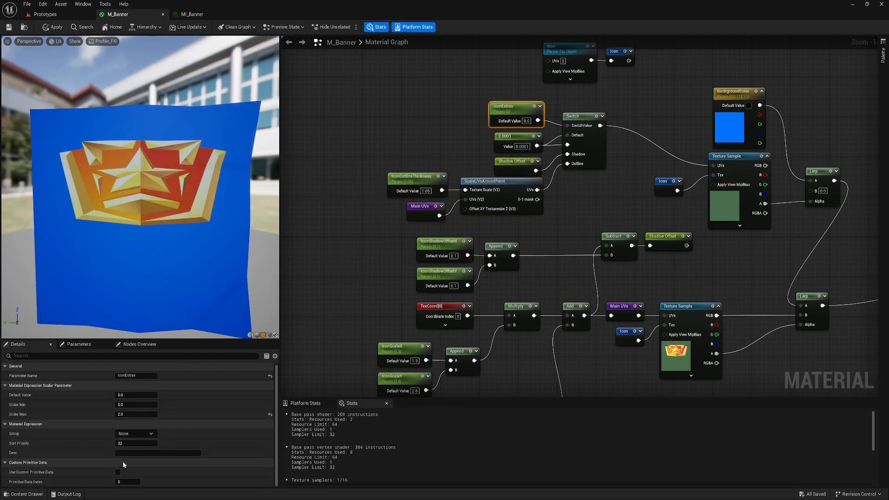
left_click(132, 453)
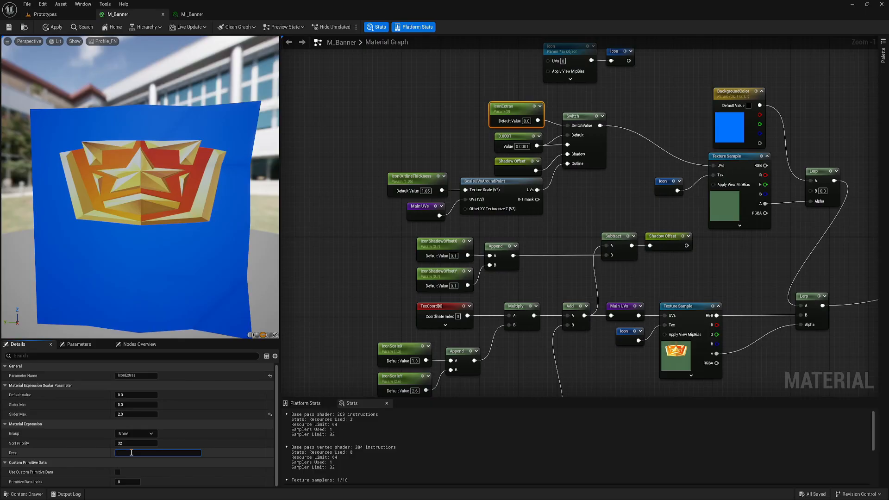
type("0")
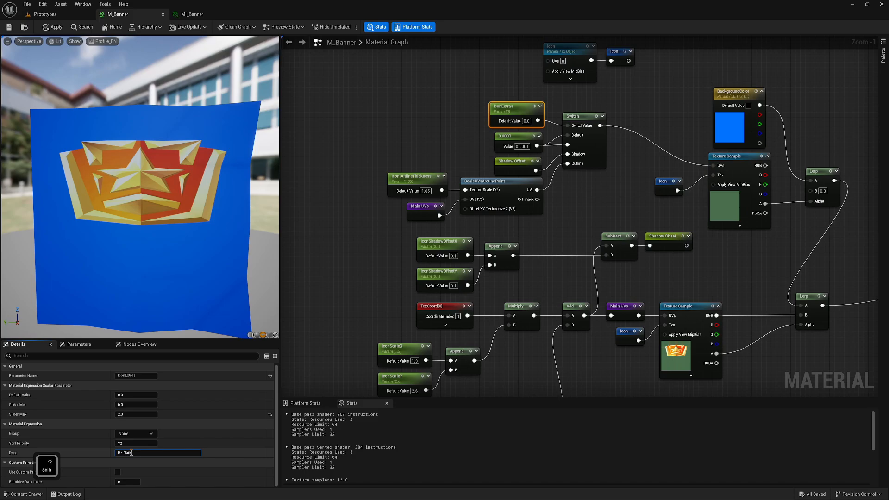
type(" - None")
key("shift+Return")
type("1 - ")
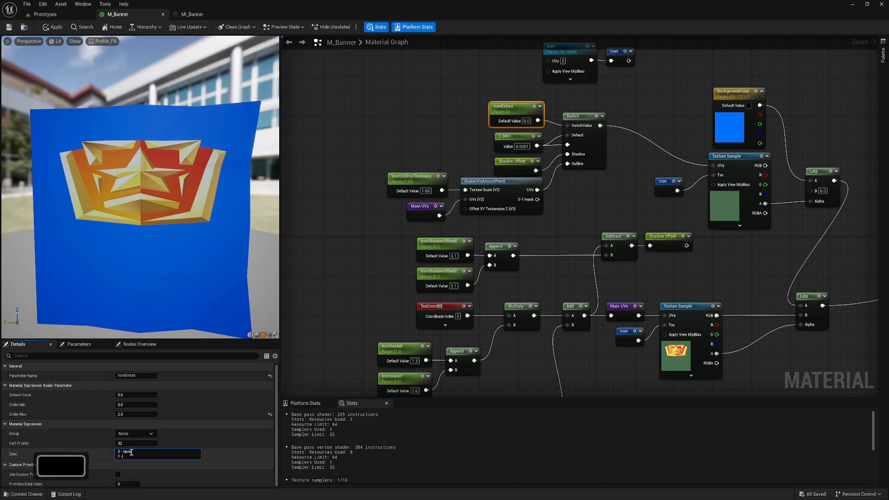
type("Shadow")
key("shift+Return")
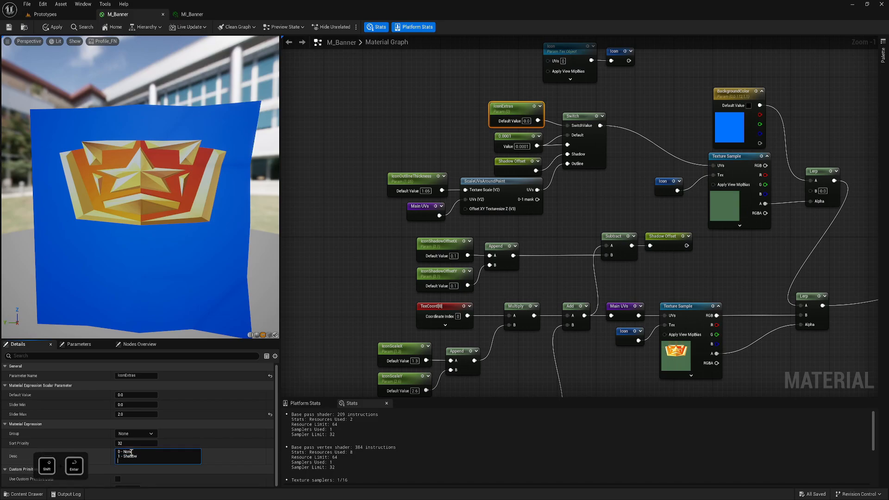
type("2 - ")
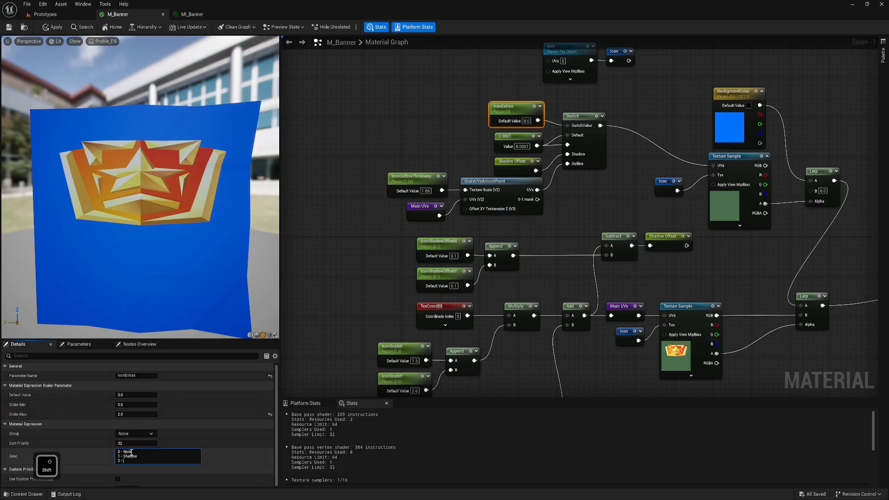
type("Outline")
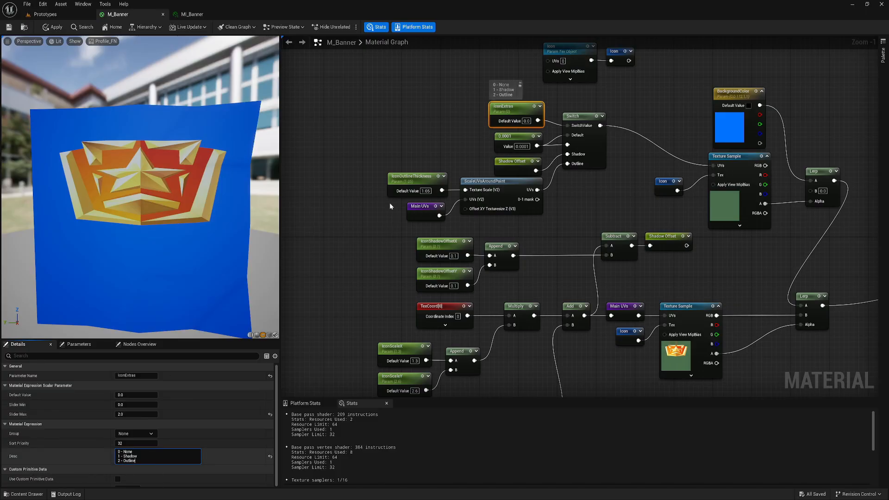
Step: Undock the MI_Banner material instance into a floating window and show it over the Prototypes level with the banner
left_click(58, 15)
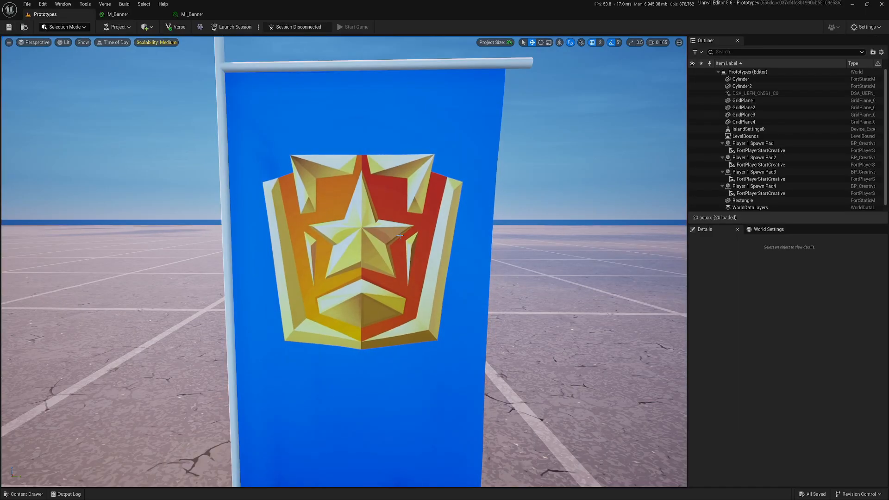
left_click(189, 14)
left_click_drag(189, 14, 610, 183)
left_click(65, 18)
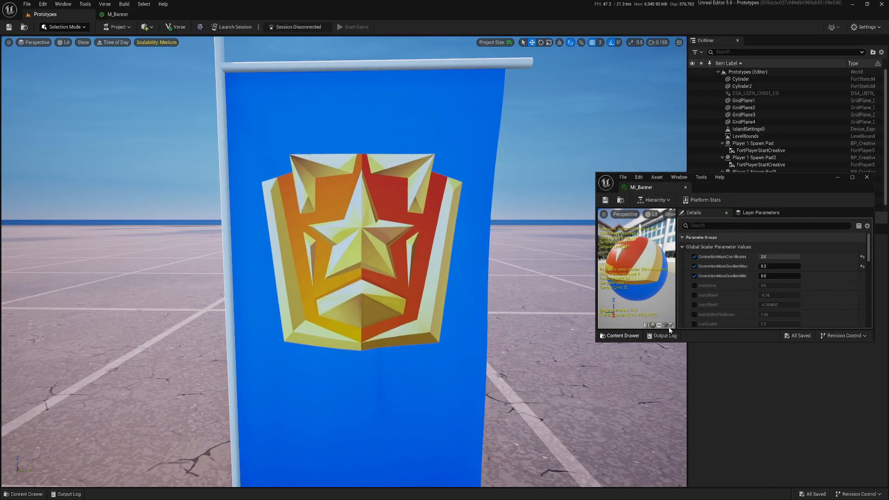
Step: Override IconExtras in MI_Banner and try the values 1 and 2 on the banner, leaving it at 1
scroll(728, 281, "down", 1)
left_click(695, 274)
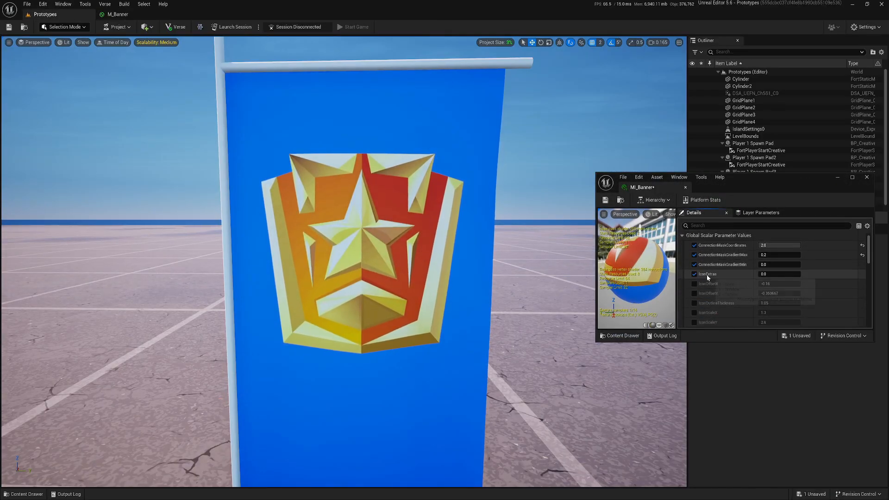
left_click(772, 275)
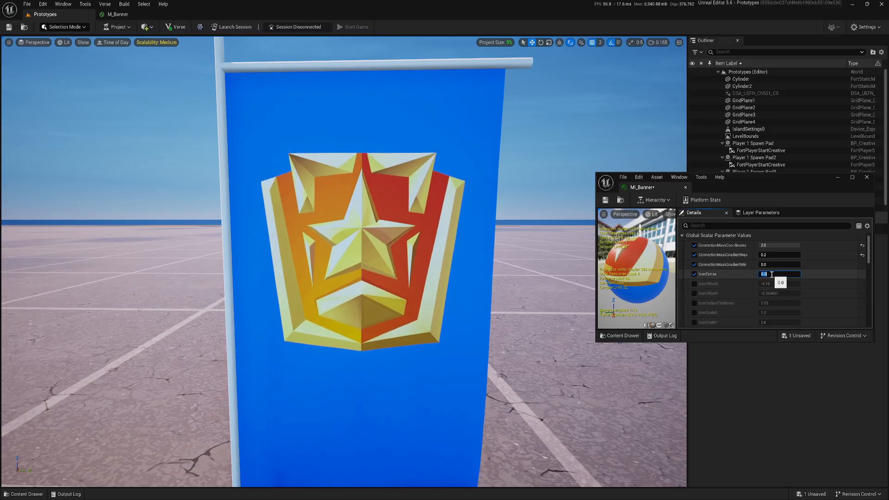
type("1")
key("Return")
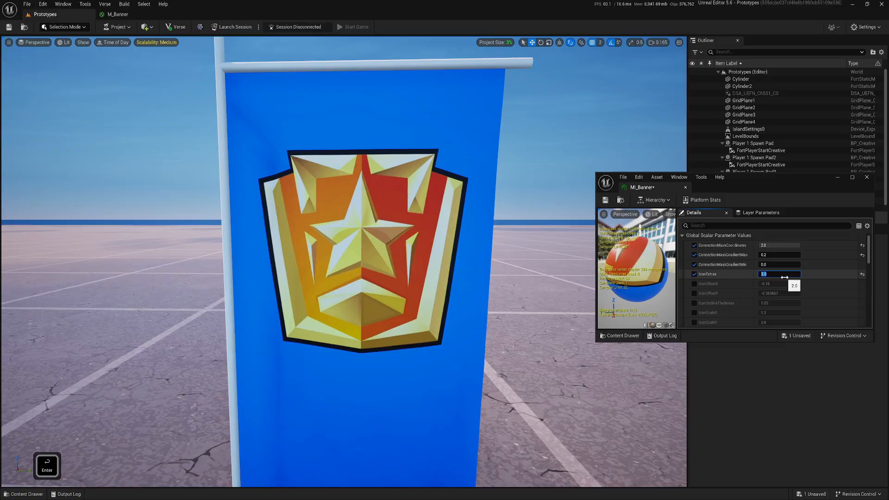
key("Return")
Step: Override IconOffsetX and IconOffsetY in MI_Banner and try shifting the emblem with an IconOffsetX of about -0.197
scroll(725, 296, "down", 2)
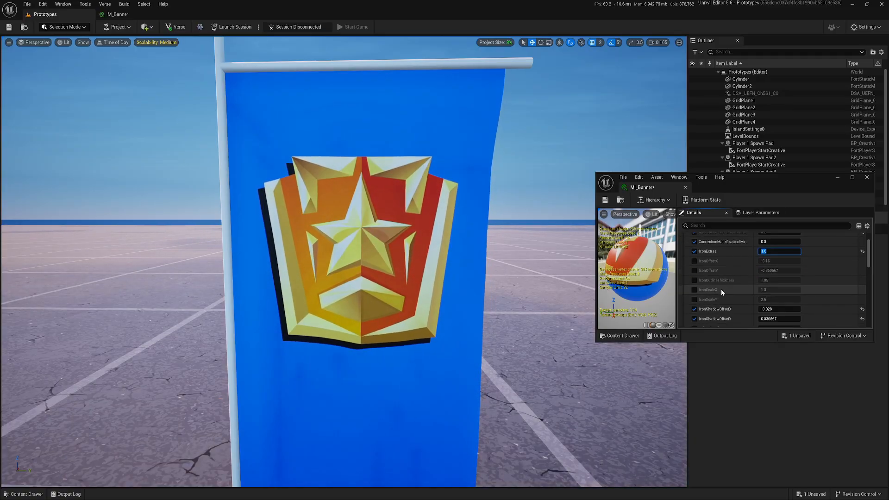
left_click(694, 271)
left_click(694, 260)
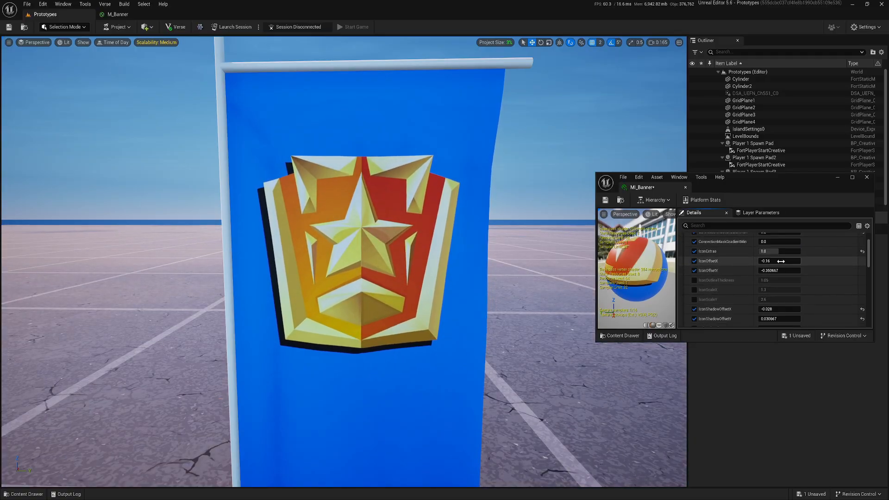
mouse_move(780, 261)
left_mouse_down()
mouse_move(837, 261)
mouse_move(788, 264)
left_mouse_up()
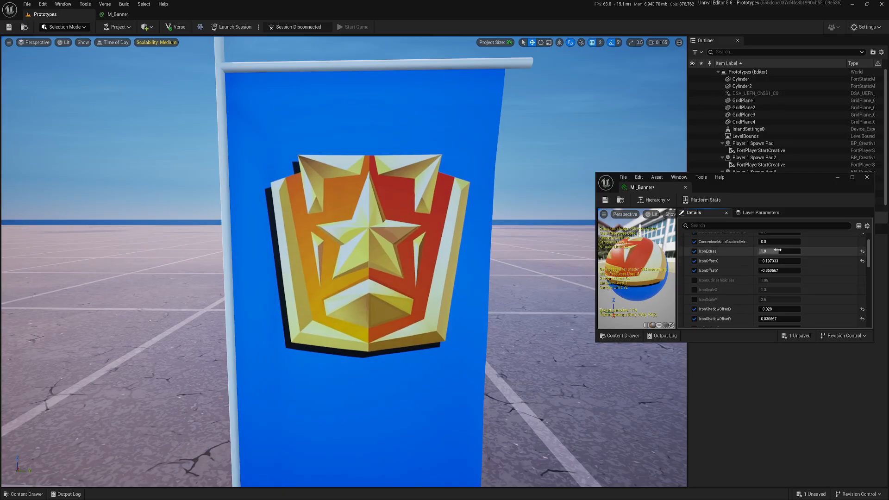
Step: Set IconExtras to 2.0 in MI_Banner to give the emblem an outline
type("2.0")
key("Return")
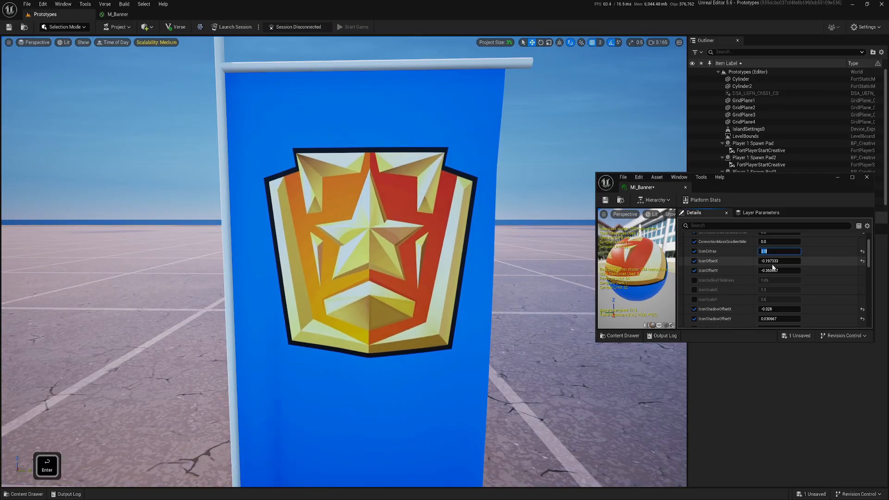
Step: Try other IconOffsetX values down to about -0.155 with the outline on, and remove the IconOffsetX and IconOffsetY overrides
left_click(771, 261)
type("-0.176")
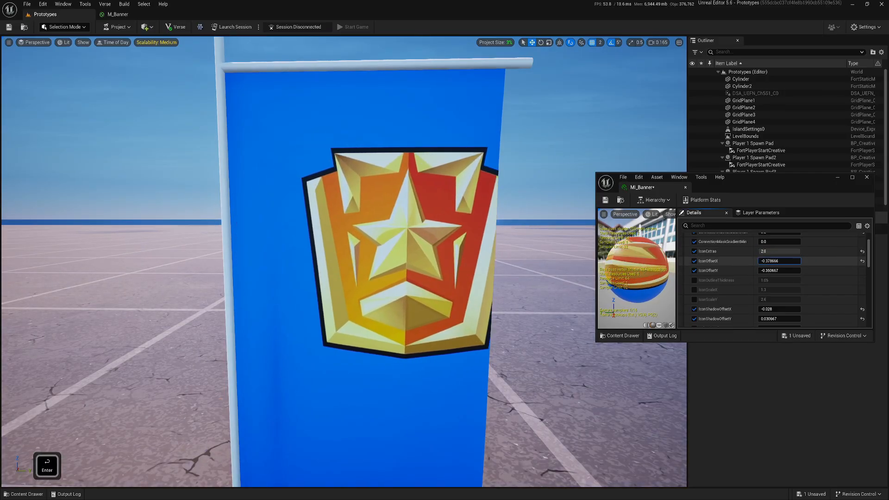
key("Return")
left_click_drag(772, 261, 776, 262)
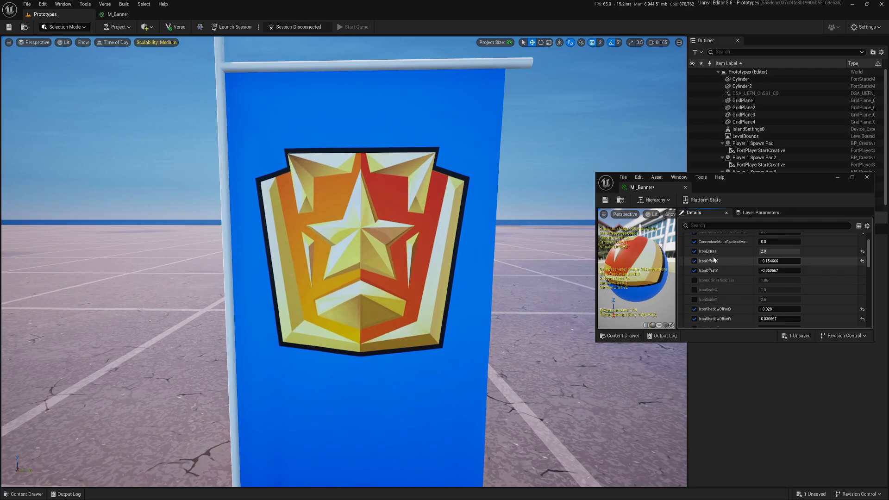
left_click(694, 270)
left_click(694, 261)
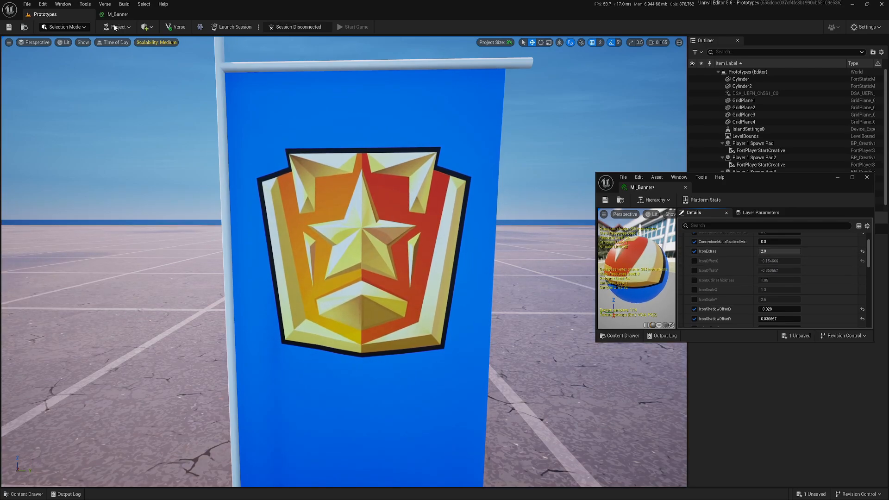
Step: Override BackgroundColor in MI_Banner with a deeper blue, green about 0.102 and blue 1.0
scroll(746, 274, "down", 6)
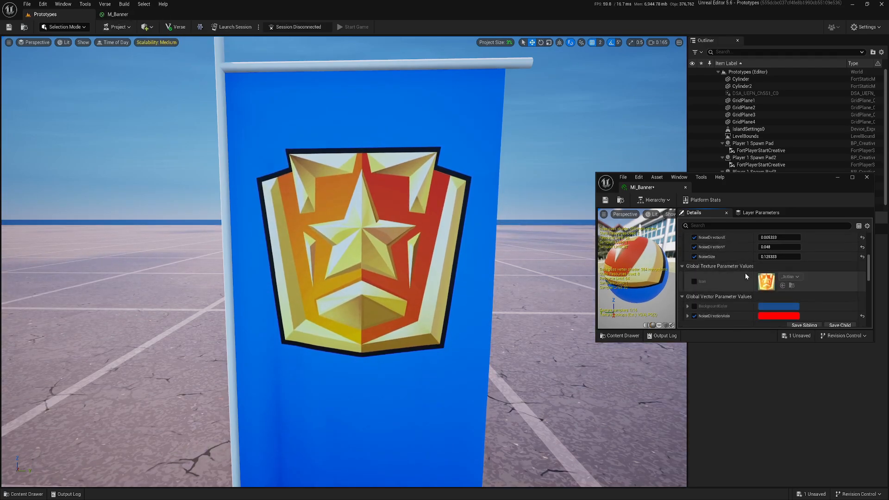
left_click(694, 295)
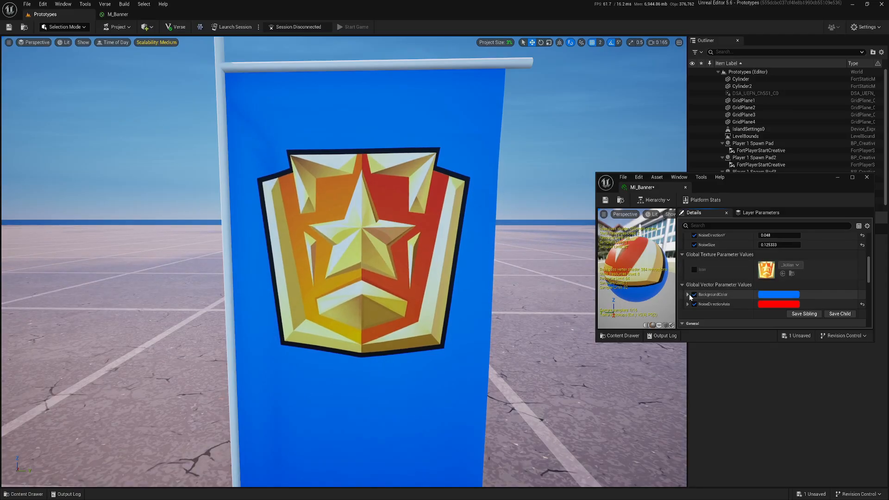
left_click(688, 295)
left_click(778, 294)
left_click_drag(674, 361, 632, 318)
left_click_drag(711, 299, 696, 222)
left_click(710, 397)
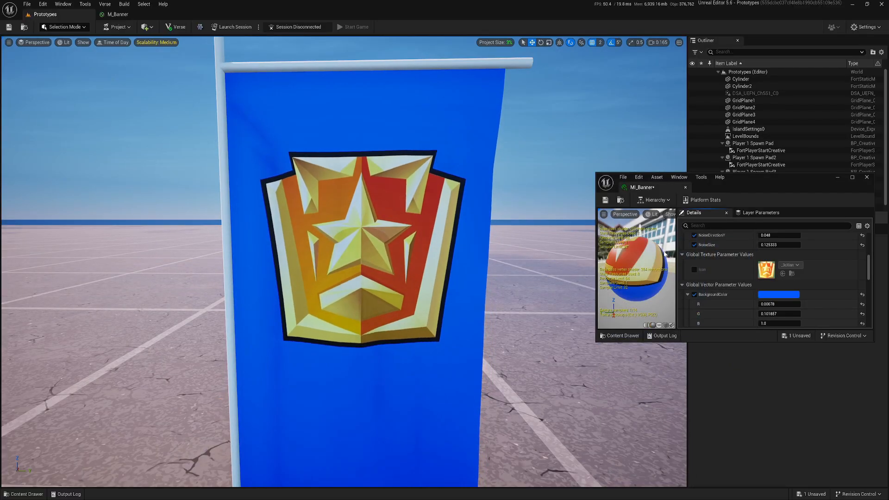
scroll(717, 296, "down", 2)
left_click(688, 250)
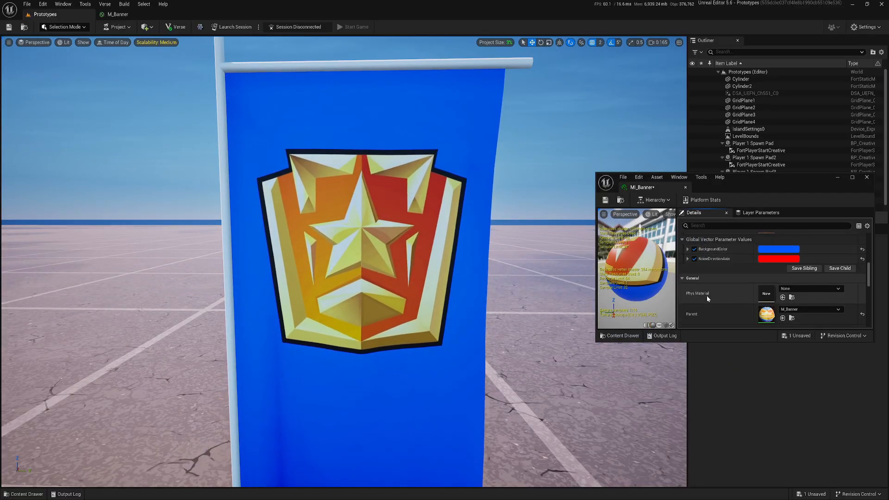
Step: Set the R value of NoiseDirectionAxis in MI_Banner to 50 to strengthen the banner's waving
left_click(688, 259)
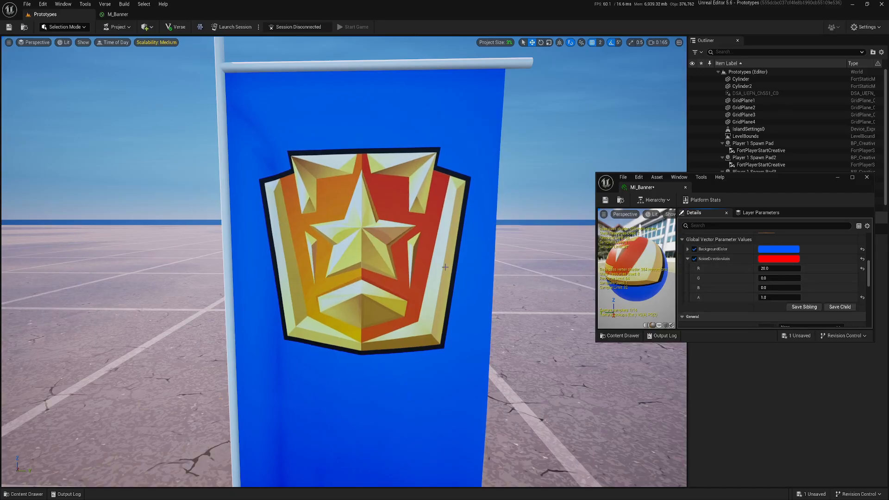
key("d")
right_click_drag(445, 259, 396, 269)
key("s")
key("a")
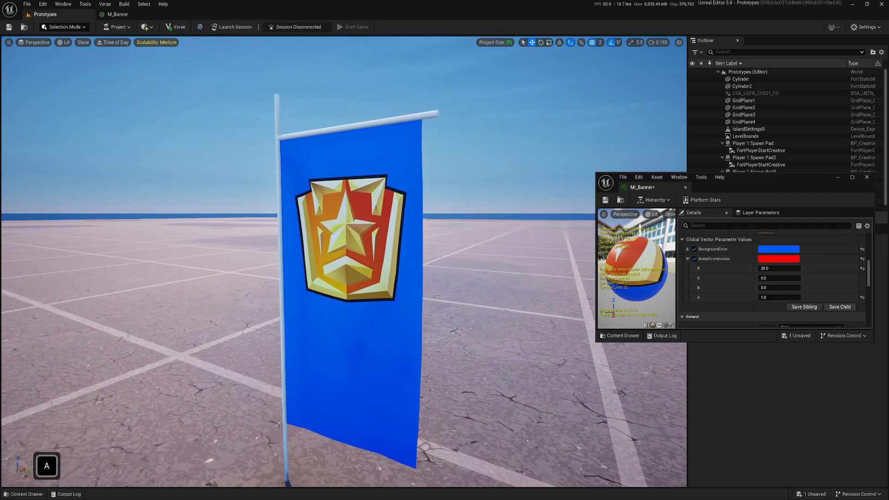
left_click(776, 269)
type("50")
key("Return")
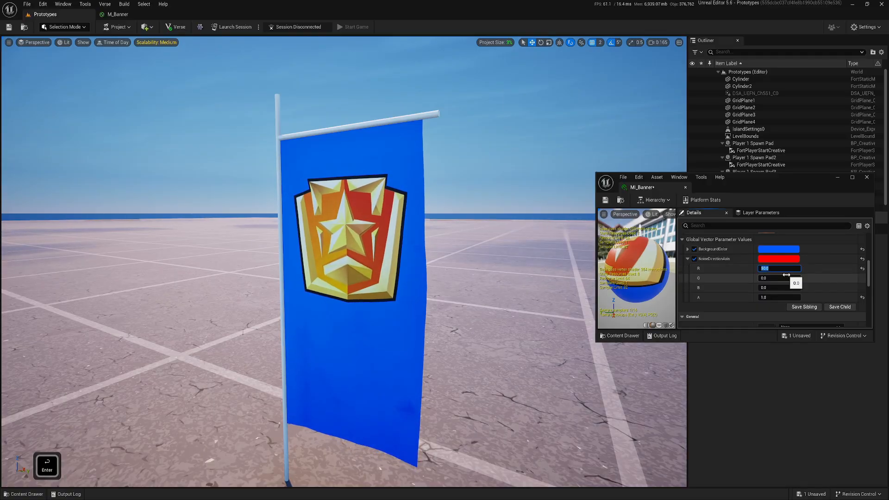
Step: Examine the waving banner in the level from the side and from an angled front view
key("d")
right_click_drag(457, 286, 457, 274)
key("w")
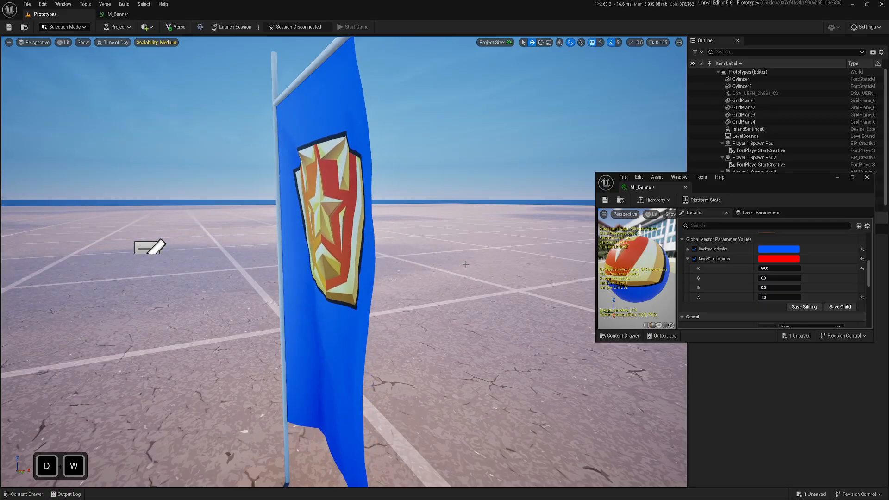
key("a")
right_click_drag(435, 265, 425, 264)
key("d")
key("w")
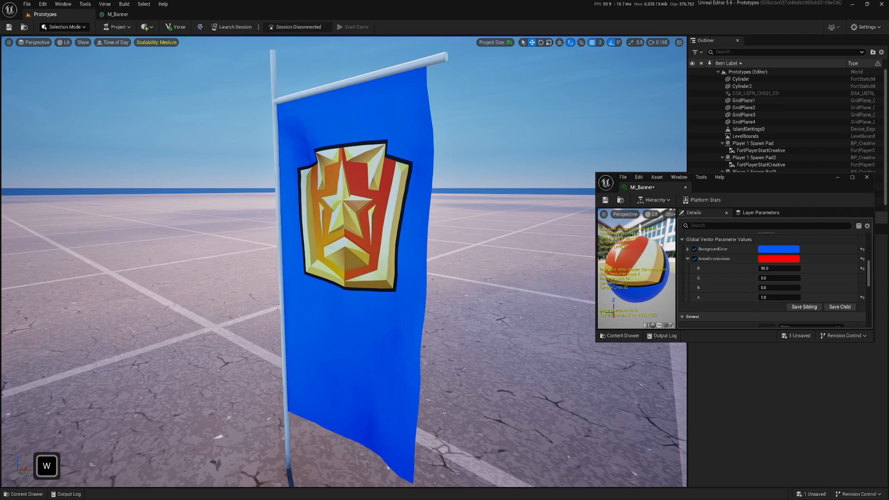
Step: Examine the waving banner and its outlined emblem at close range and from several angles in the level
key("a")
key("w")
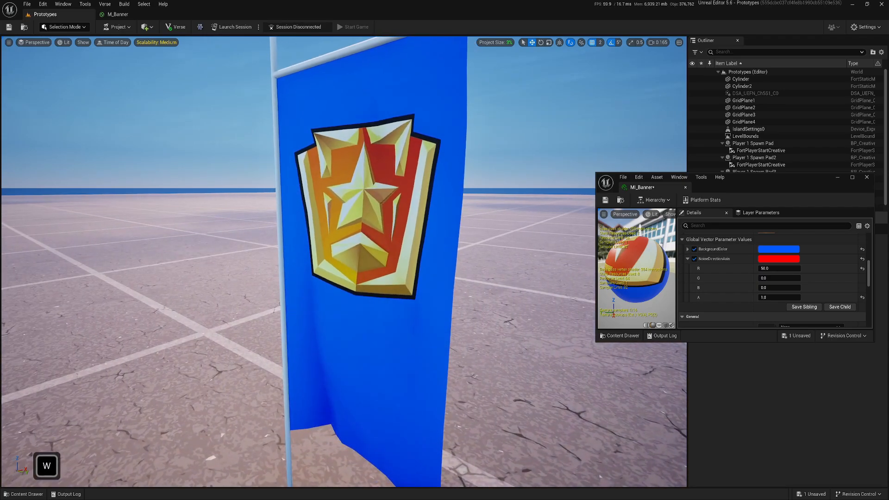
right_click_drag(425, 265, 335, 302)
key("d")
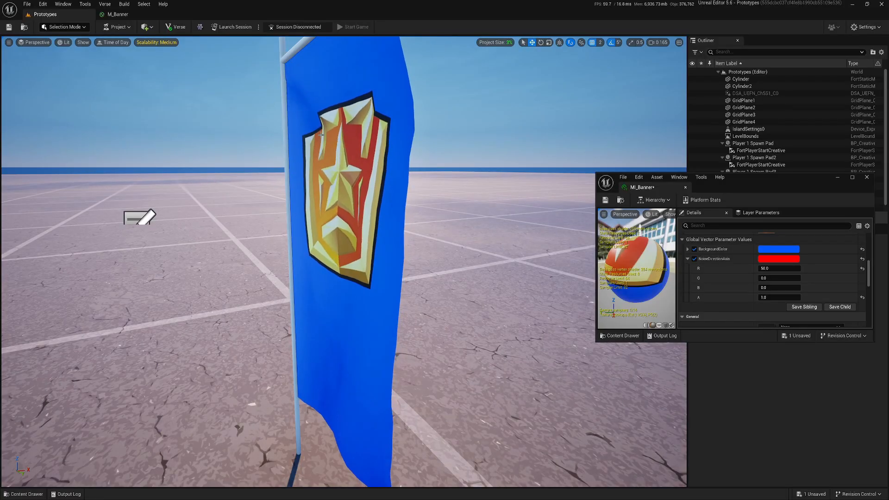
key("a")
key("e")
right_click_drag(323, 135, 206, 134)
key("q")
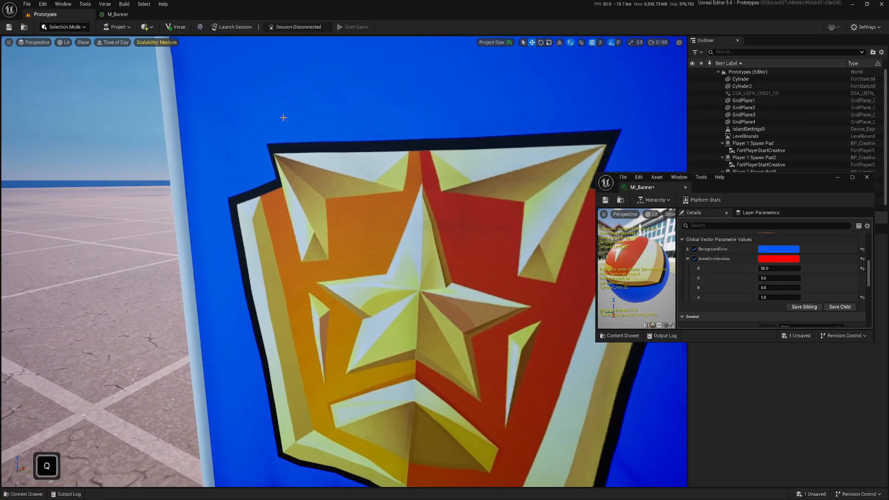
key("s")
right_click_drag(411, 99, 388, 99)
key("d")
key("space")
scroll(411, 99, "up", 1)
key("q")
key("a")
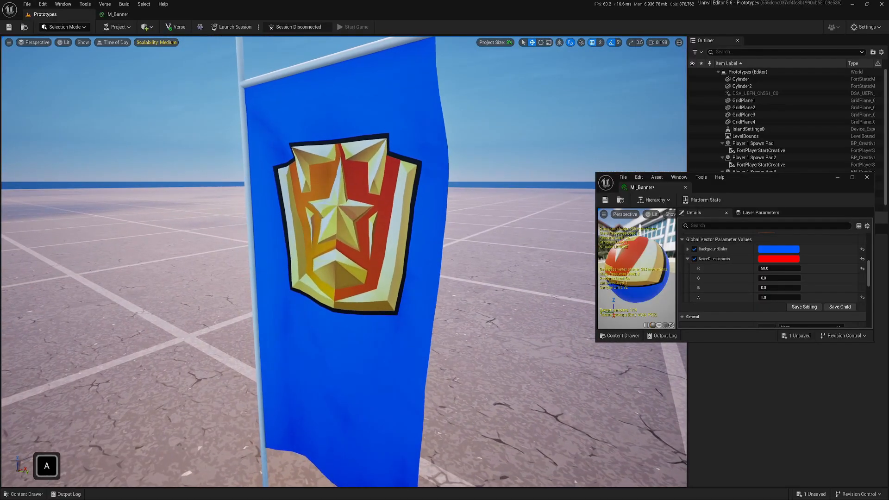
key("w")
right_click_drag(412, 160, 412, 160)
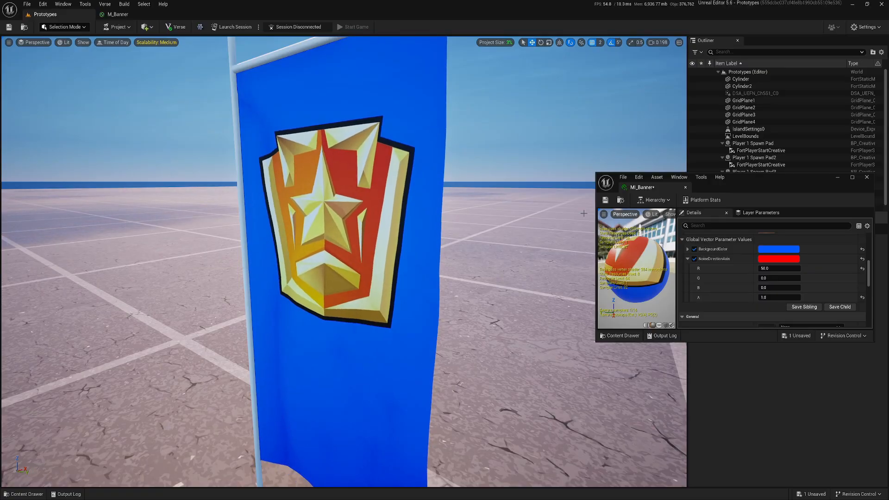
Step: Set the R value of NoiseDirectionAxis in MI_Banner to 20 to soften the waving, and save
left_click(769, 269)
type("20")
key("Return")
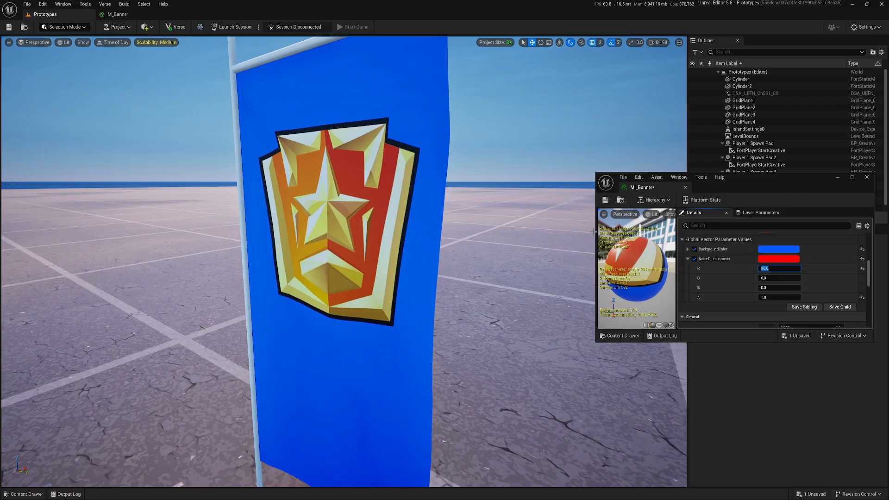
Step: Examine the banner's softened waving from a distance, from the front and from both sides
key("s")
key("a")
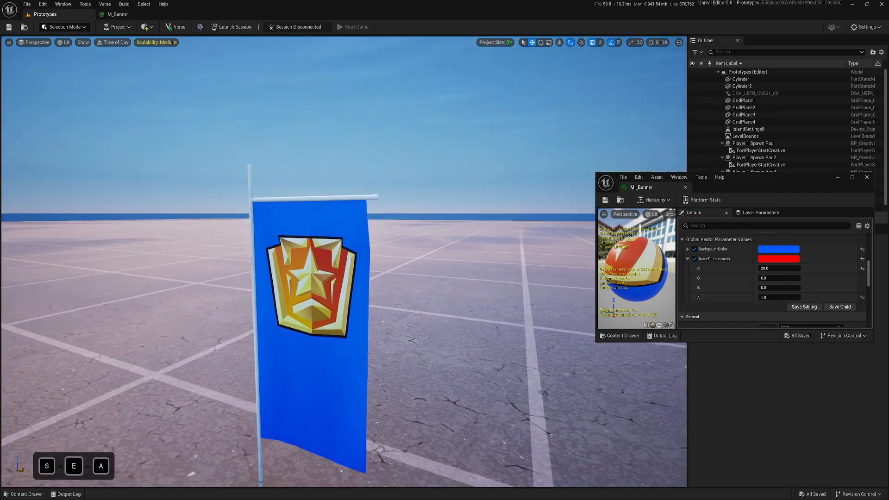
key("w")
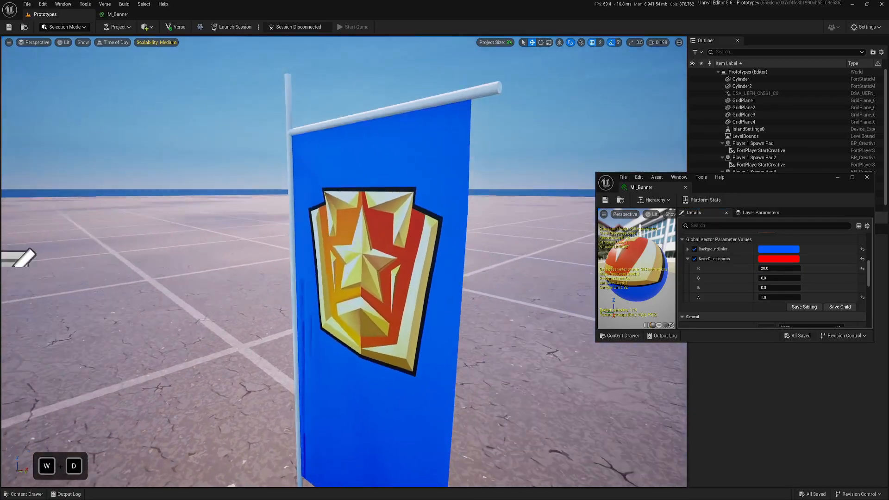
key("d")
key("s")
key("a")
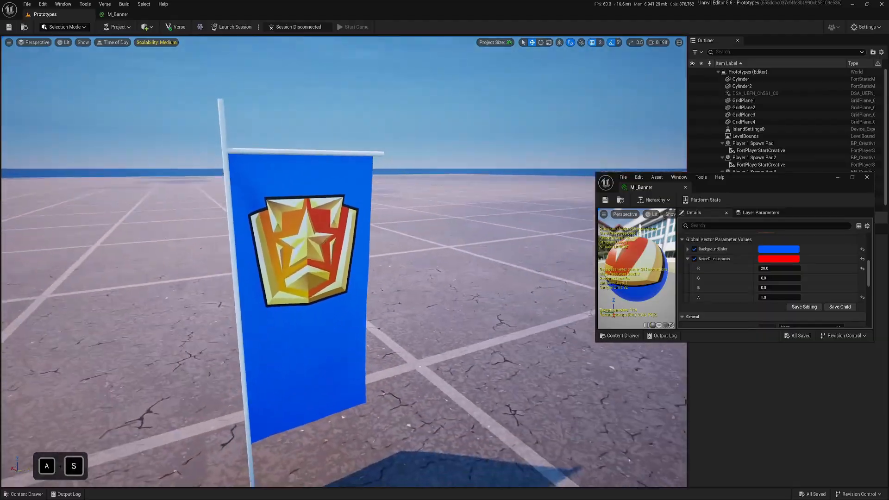
key("d")
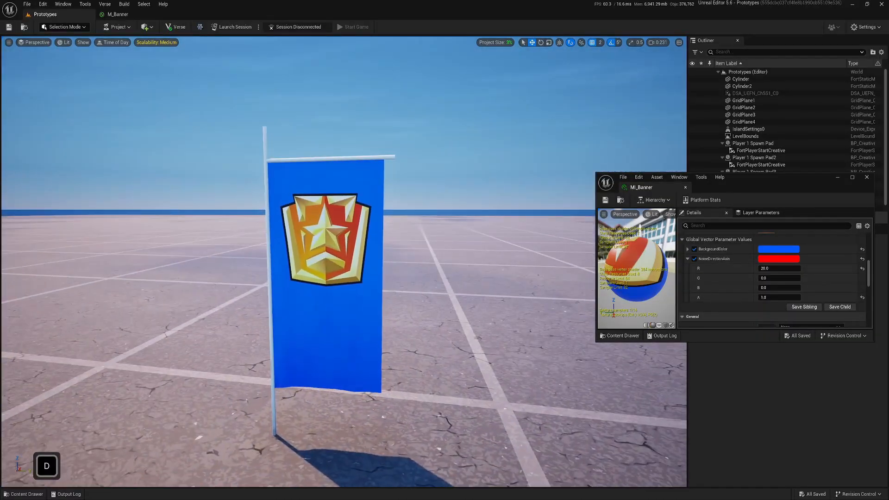
key("a")
Step: Enlarge the MI_Banner window, then override the Icon texture with the triangular star emblem from the Banner folder
left_click_drag(738, 188, 649, 102)
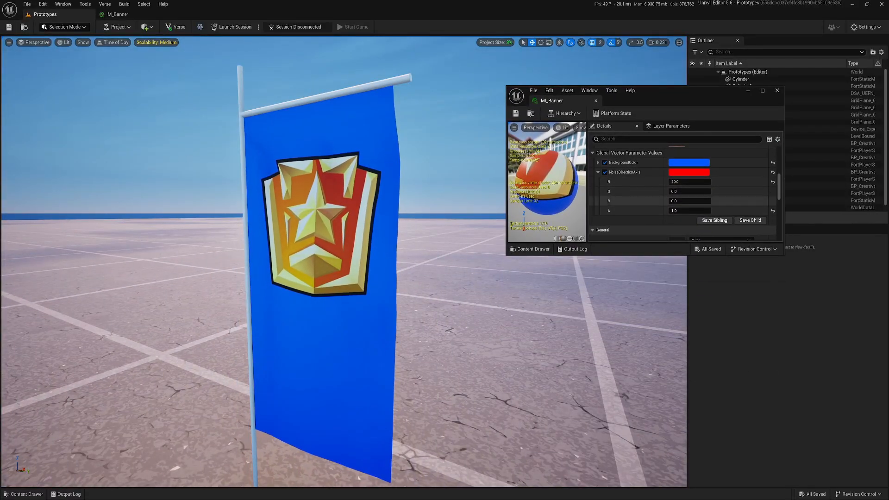
left_click_drag(652, 280, 654, 433)
scroll(662, 290, "up", 5)
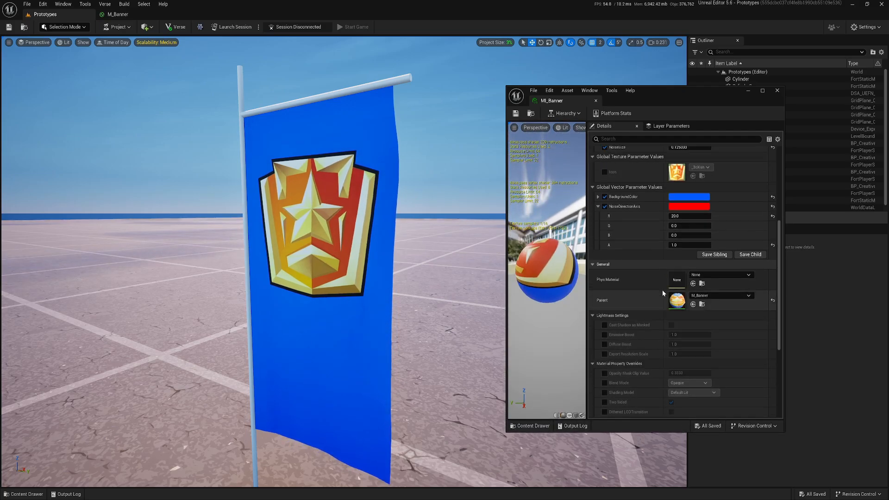
scroll(662, 289, "up", 1)
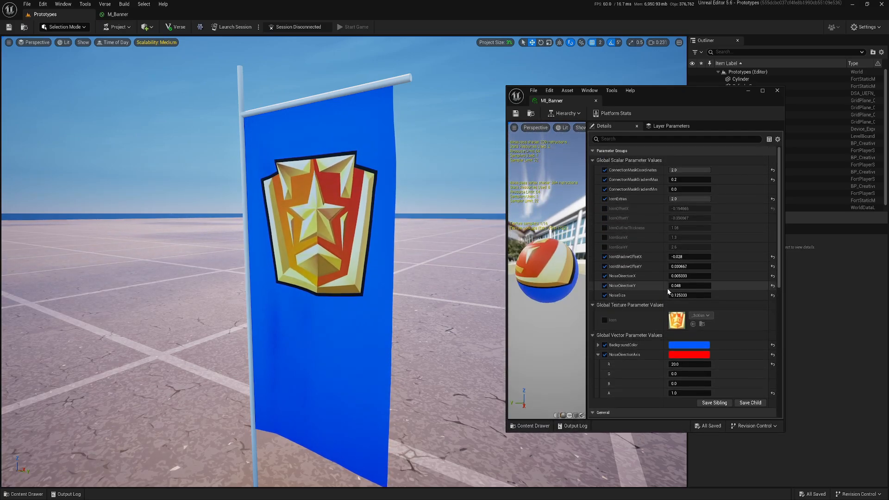
left_click(604, 320)
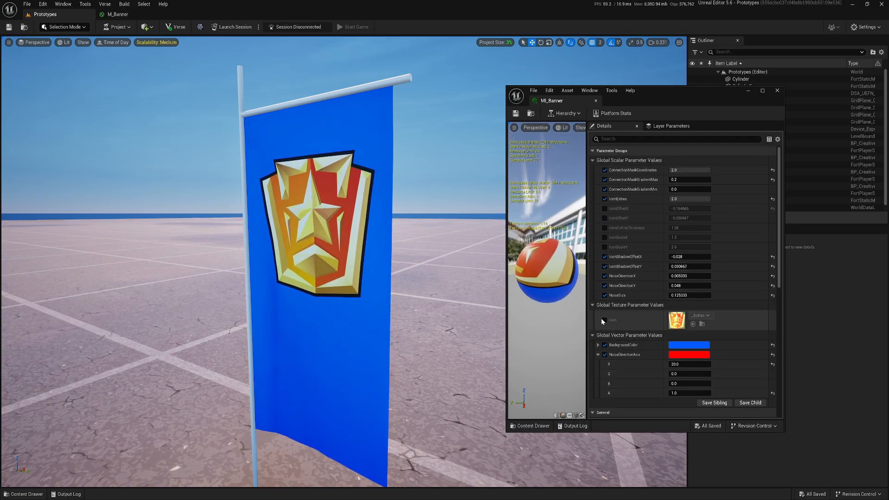
key("ctrl+space")
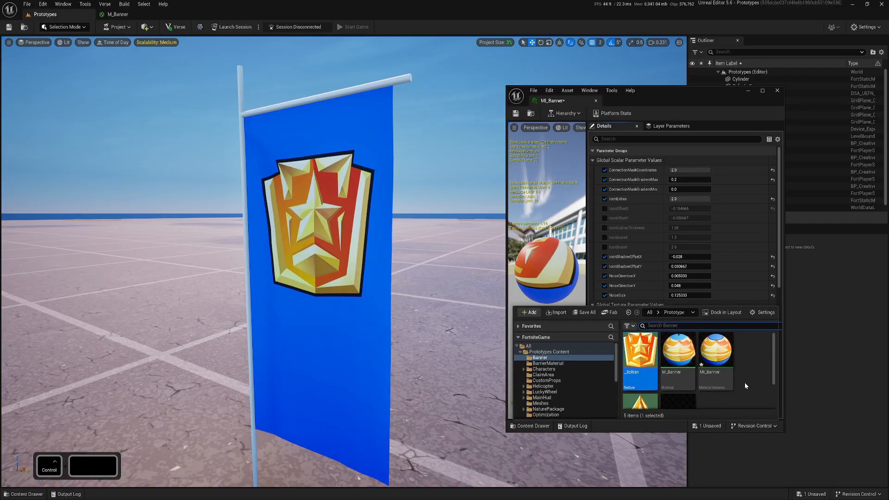
left_click(636, 382)
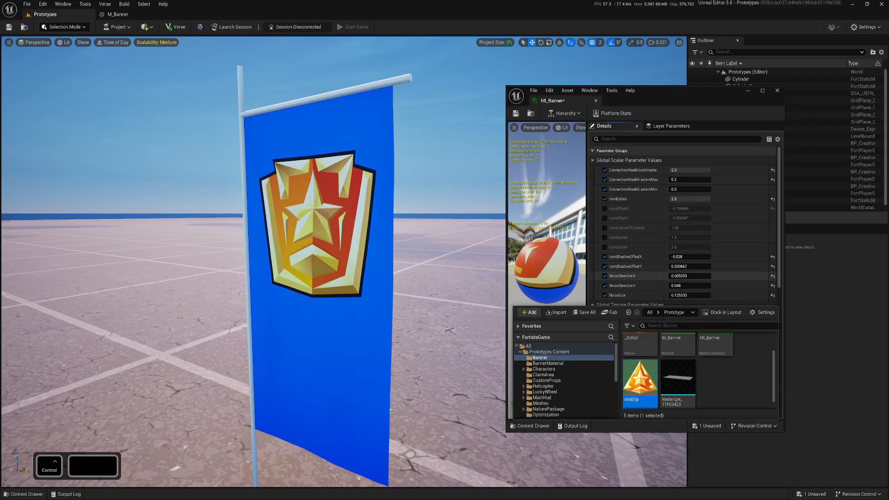
left_click(723, 277)
scroll(722, 276, "down", 1)
left_click(694, 302)
Step: Try IconExtras at 1 for the new emblem's shadow, then set it to 0 for no shadow or outline
key("w")
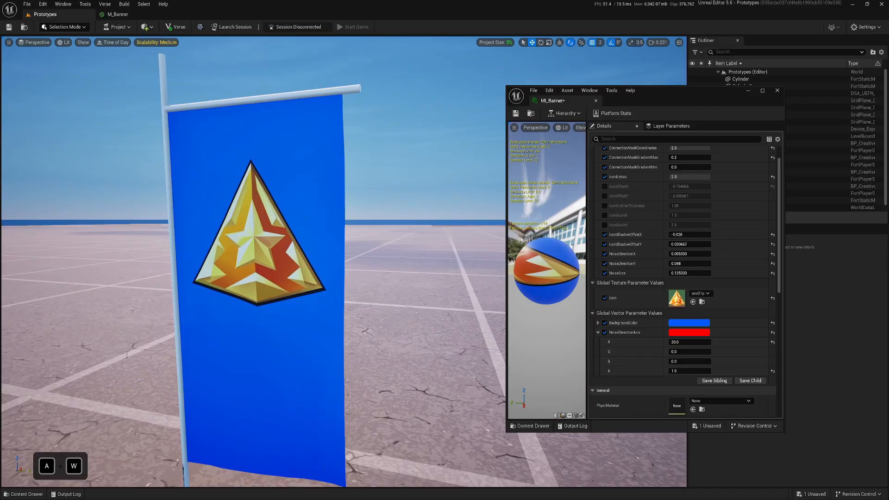
key("s")
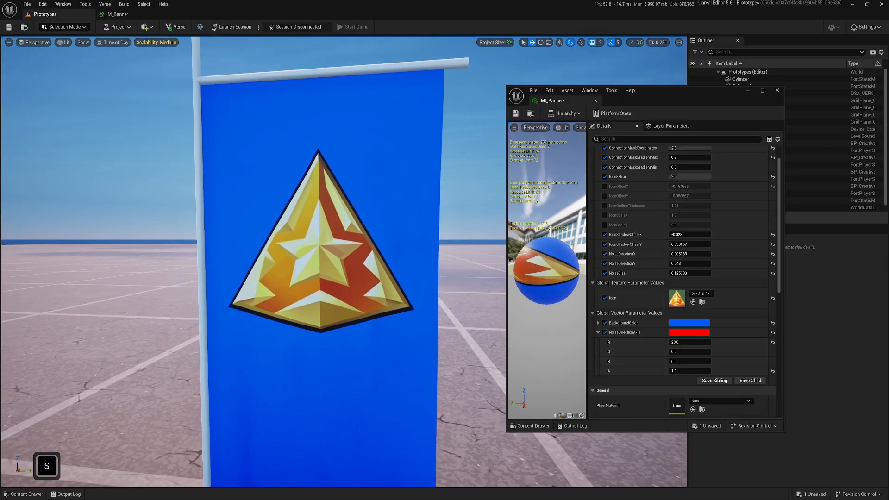
key("a")
key("w")
scroll(702, 244, "up", 1)
left_click(690, 199)
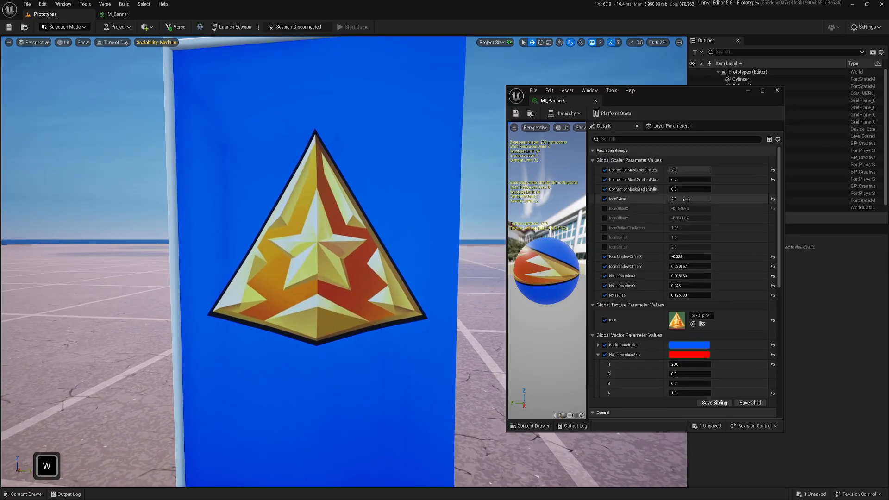
type("1")
key("Return")
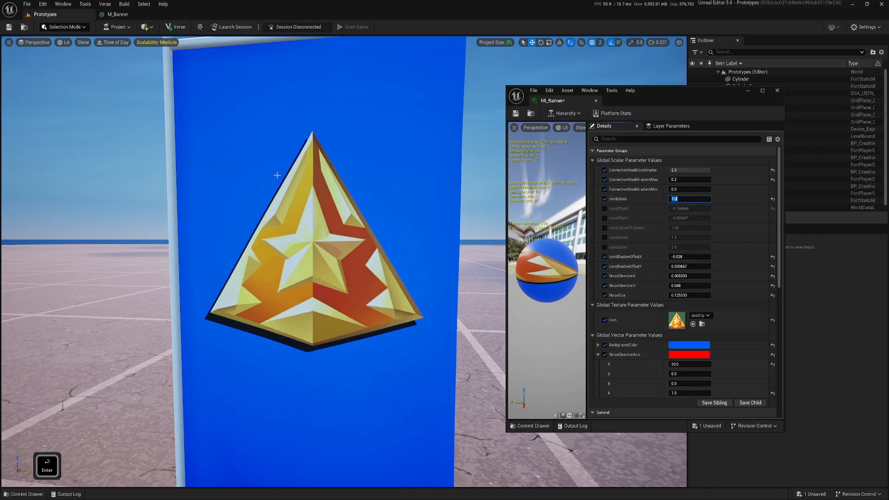
type("0")
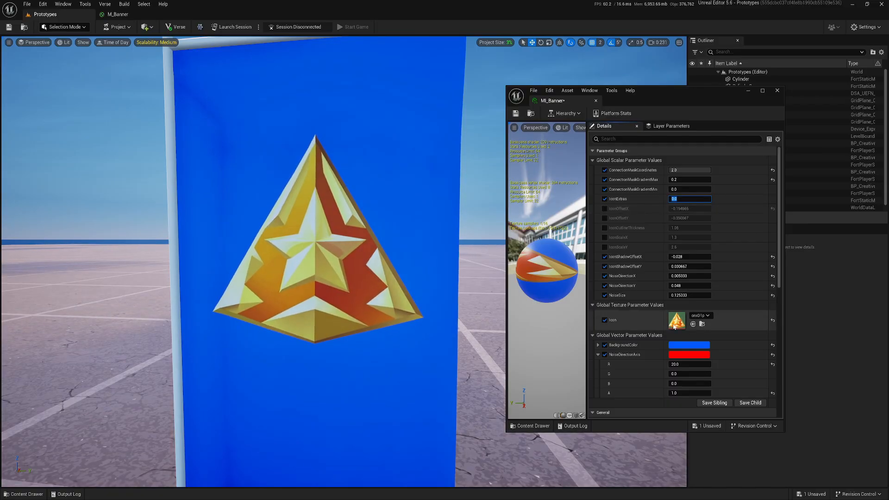
left_click(598, 355)
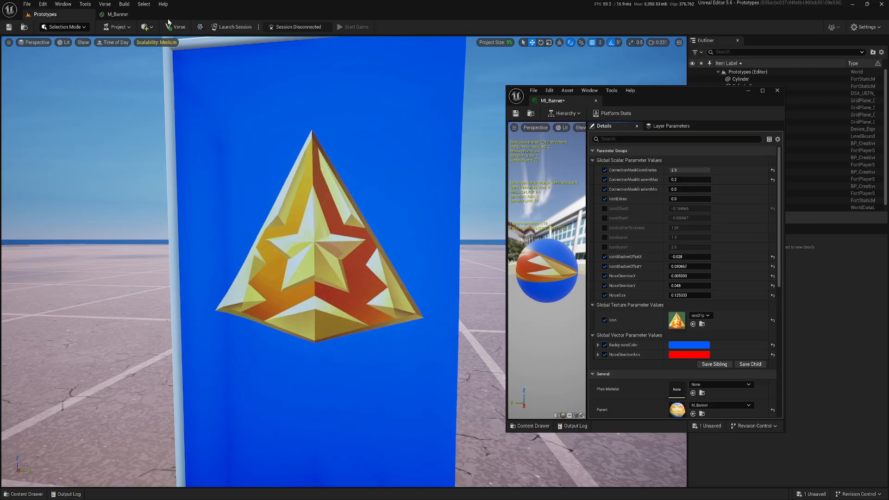
Step: Close the MI_Banner editor and review the noise movement nodes feeding World Position Offset in the M_Banner graph
left_click(134, 16)
scroll(351, 195, "down", 3)
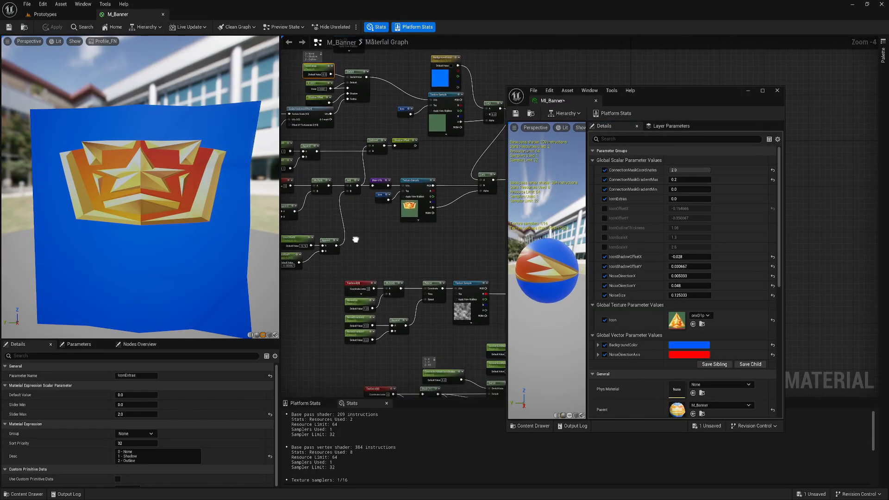
left_click(777, 91)
scroll(417, 174, "up", 2)
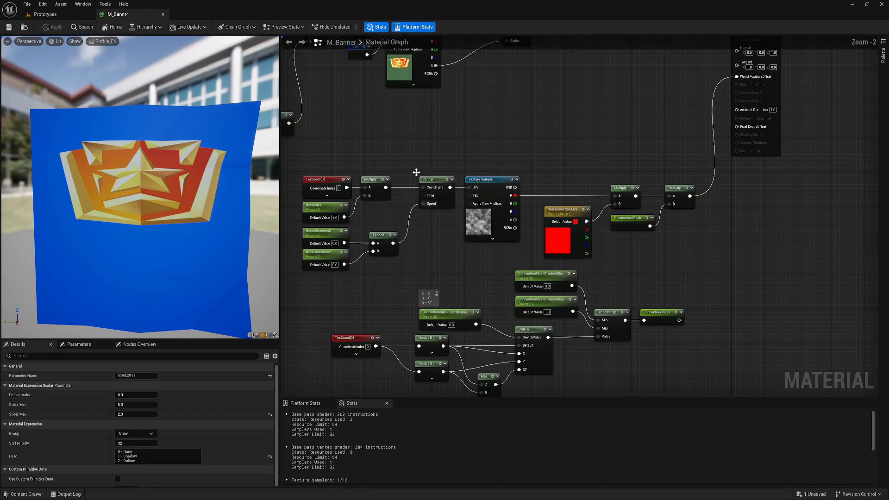
left_click_drag(328, 149, 663, 255)
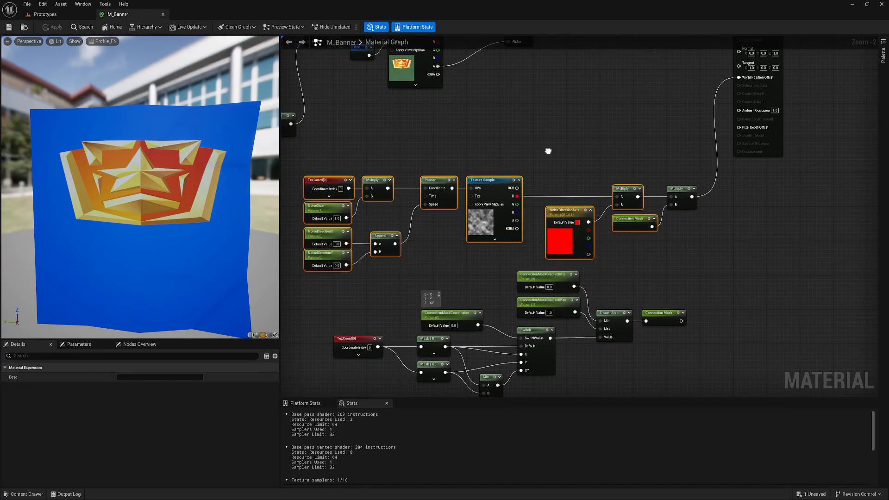
scroll(526, 187, "up", 2)
scroll(522, 192, "down", 1)
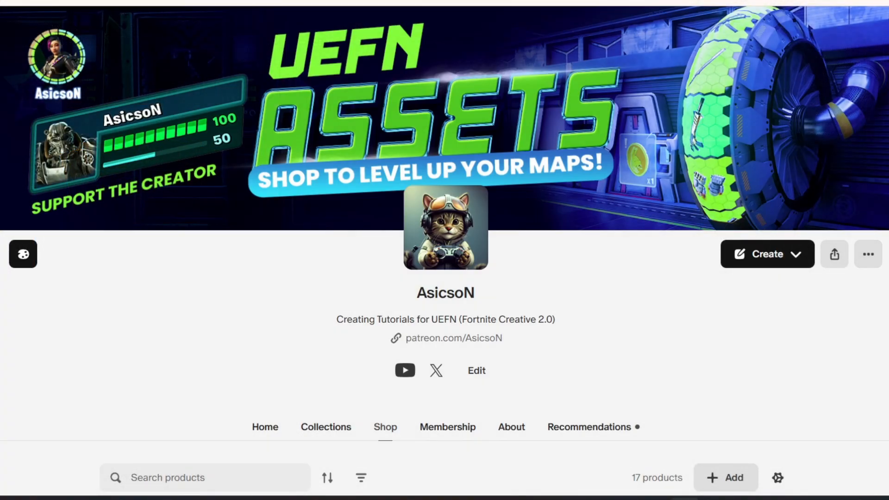
Step: Switch to the creator's Patreon shop and look through the UEFN asset products
scroll(444, 250, "down", 7)
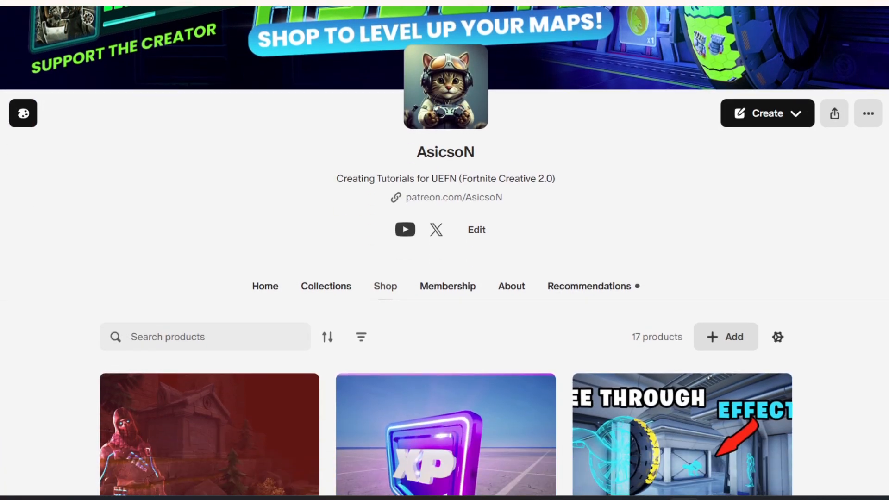
scroll(445, 250, "down", 8)
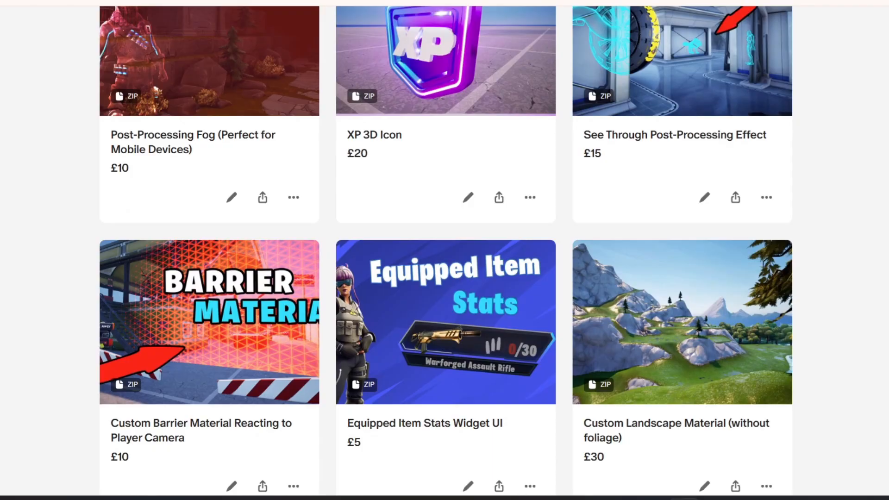
scroll(444, 250, "down", 5)
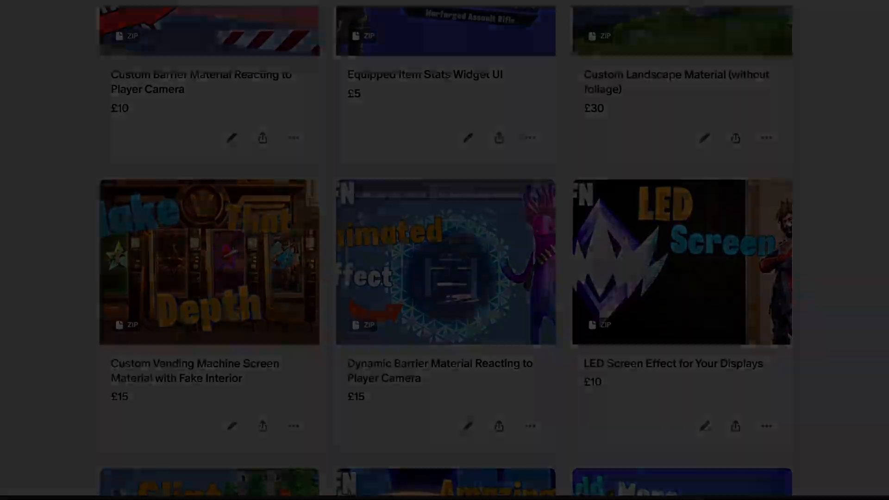